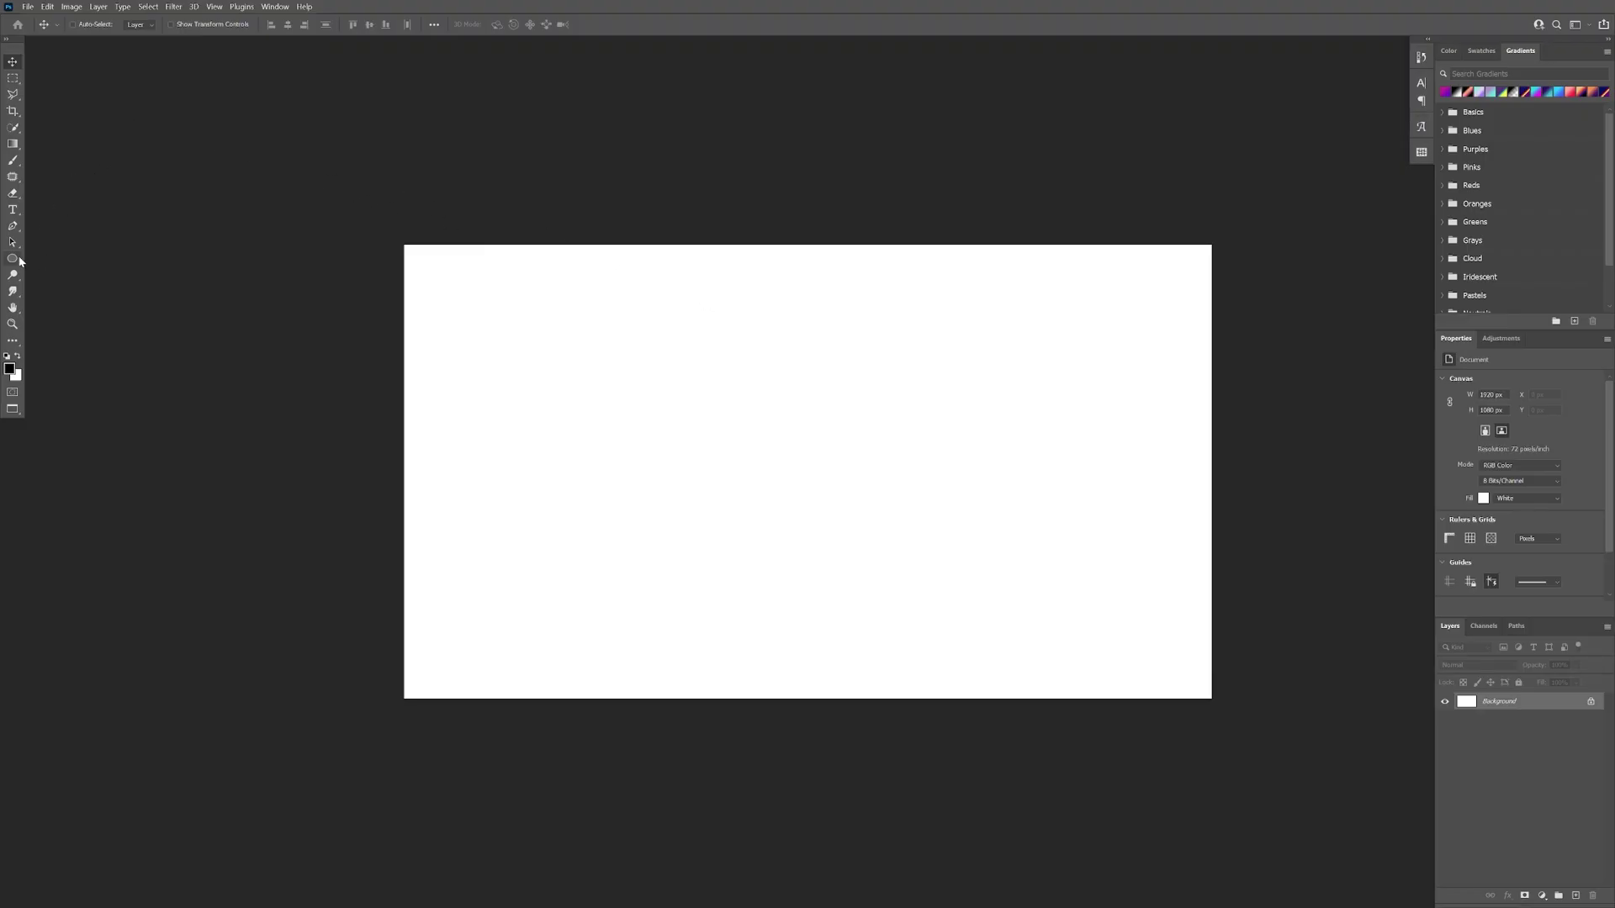
# - Draw a black square about 118 px wide in the upper-left area of the canvas, with no stroke
pyautogui.click(18, 260)
pyautogui.click(84, 257)
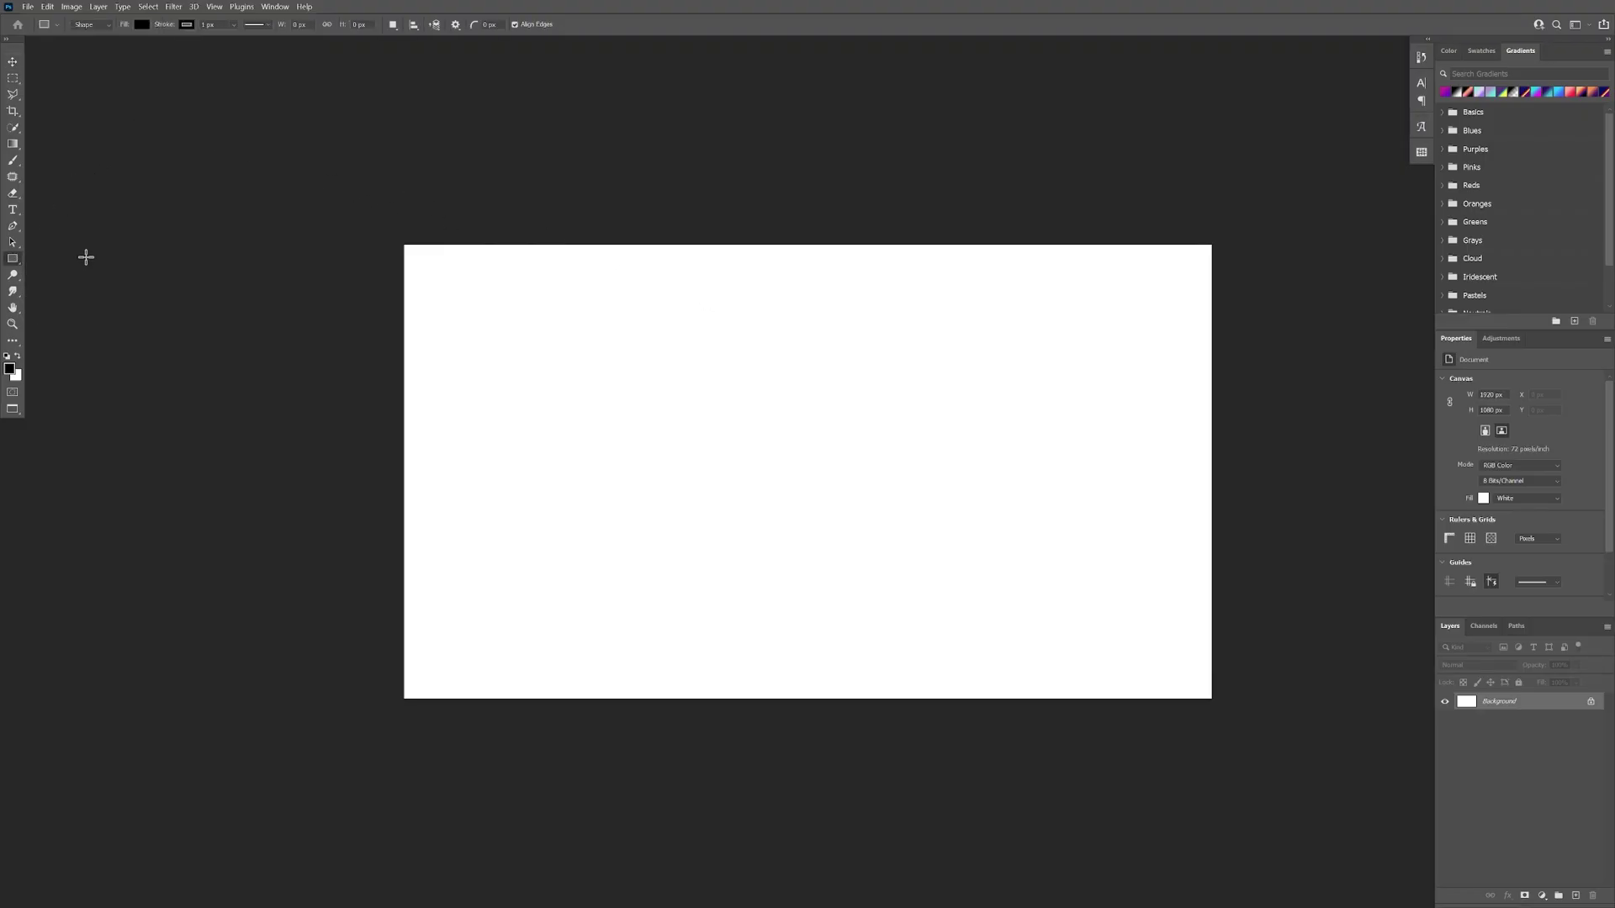
pyautogui.moveTo(540, 319); pyautogui.dragTo(590, 368)
pyautogui.click(187, 24)
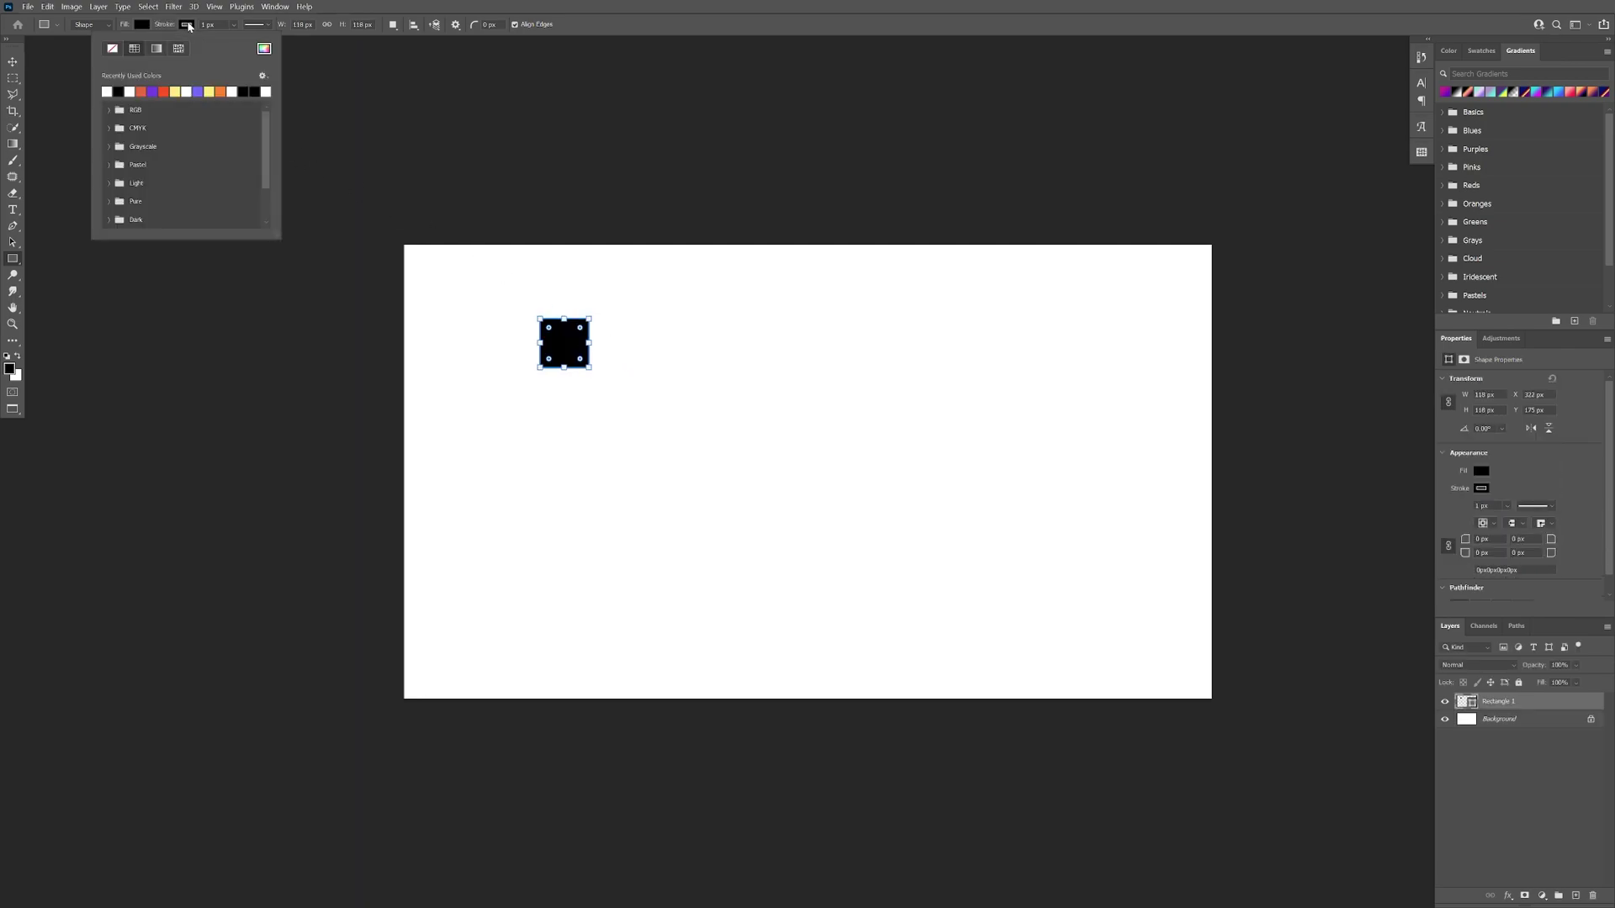
pyautogui.click(114, 51)
pyautogui.click(130, 29)
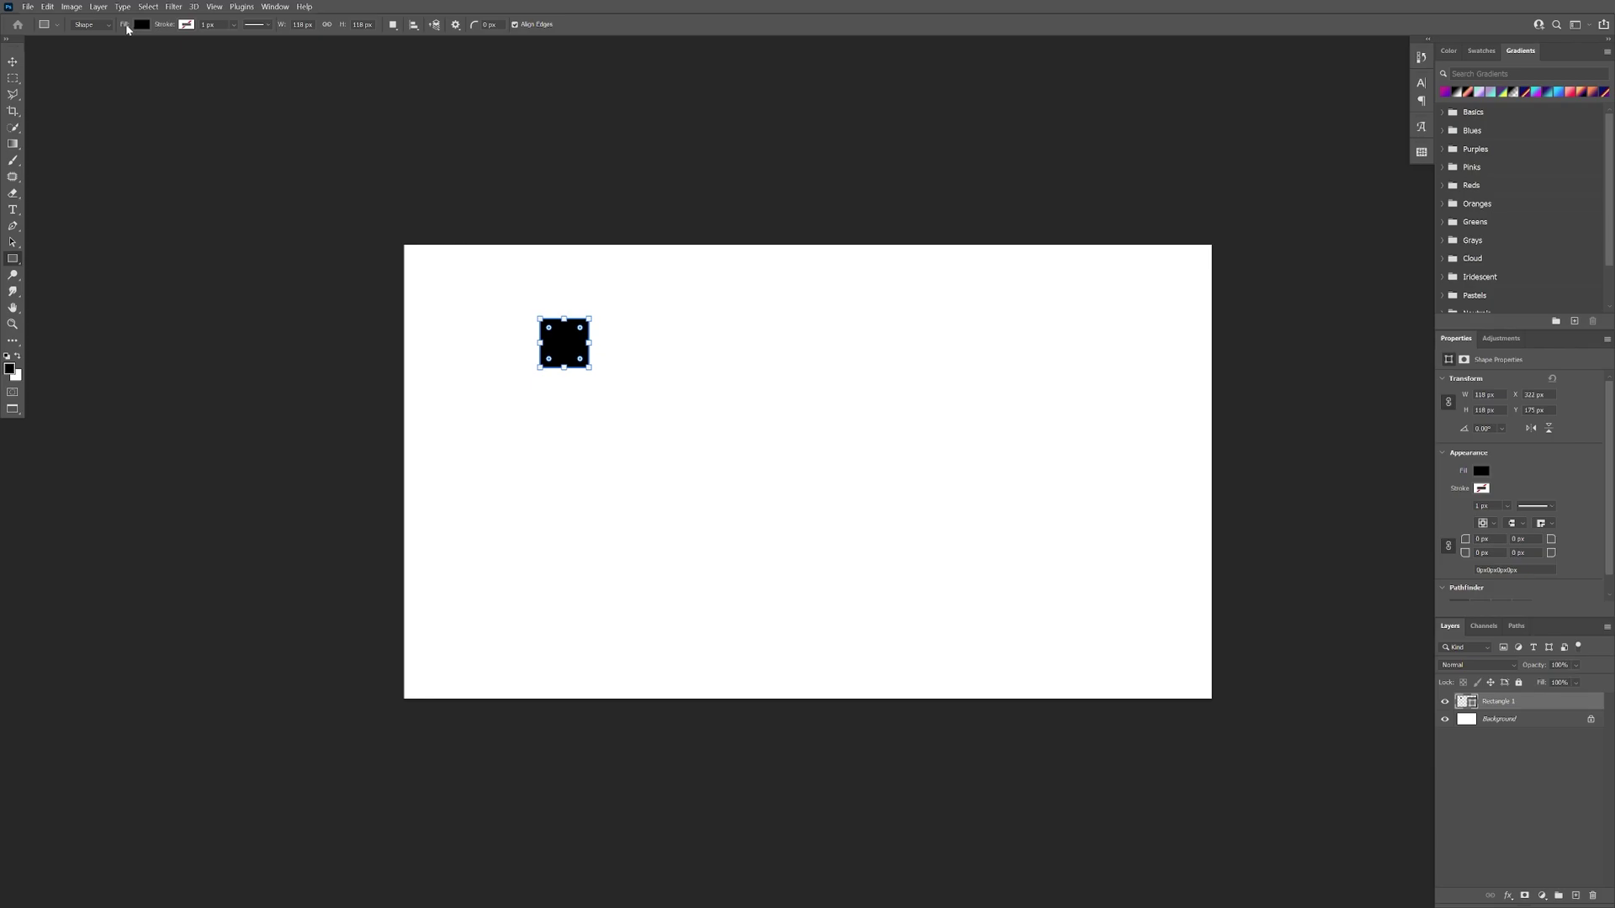
pyautogui.click(140, 28)
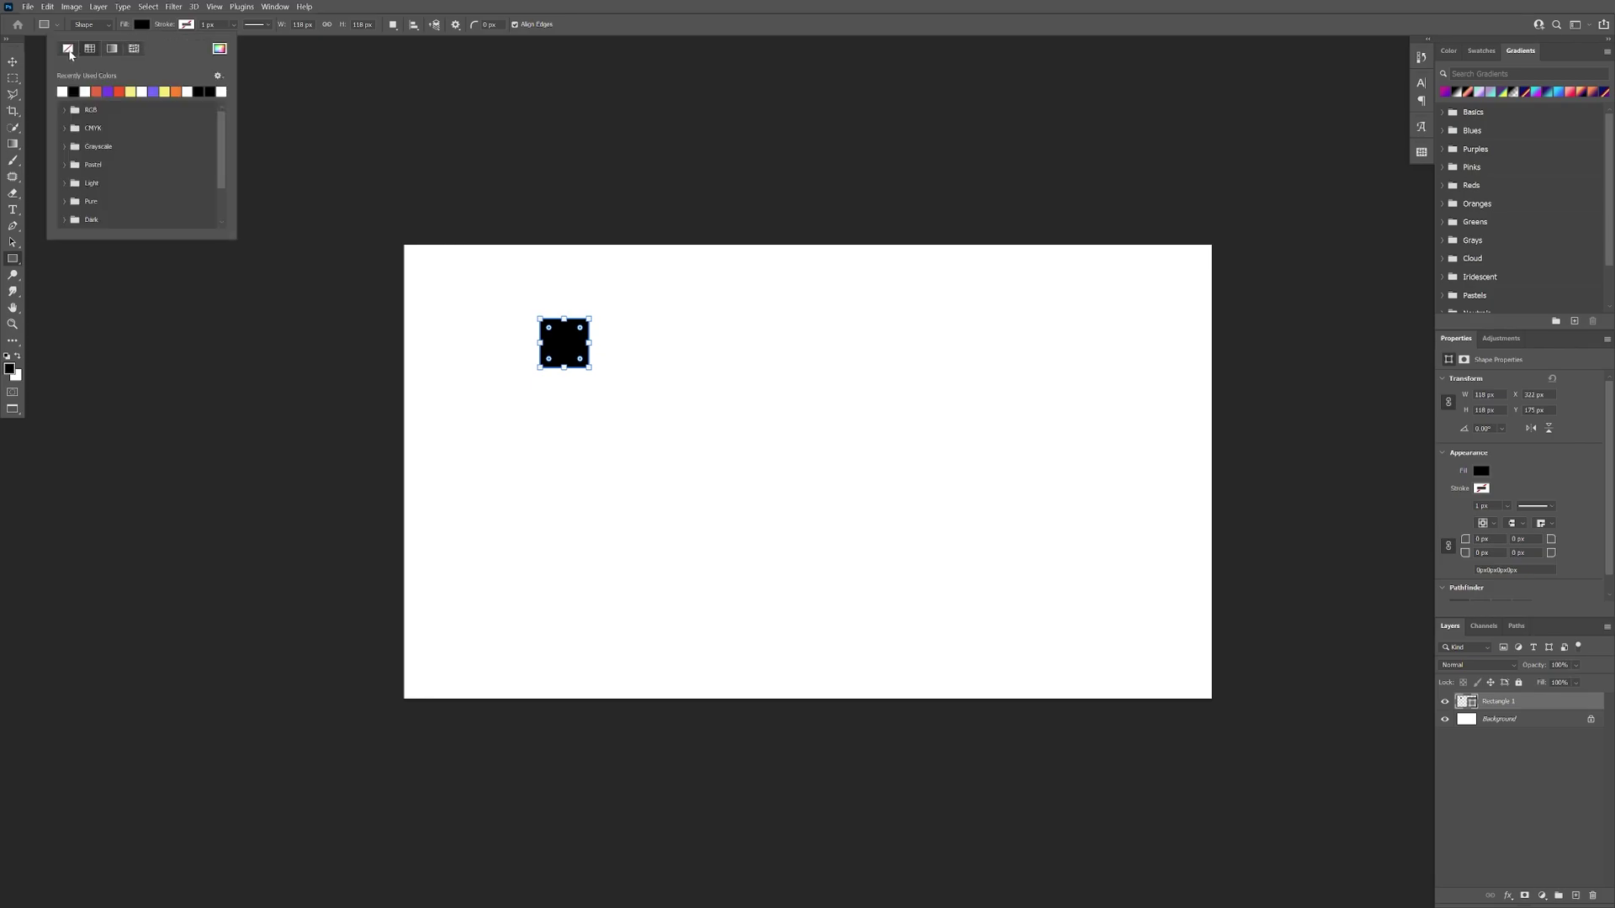
pyautogui.click(77, 91)
# - Scale the square up to about 151 px and place it flush in the canvas's top-left corner
pyautogui.hotkey('ctrl', 't')
pyautogui.moveTo(552, 332); pyautogui.dragTo(440, 287)
pyautogui.press('Return')
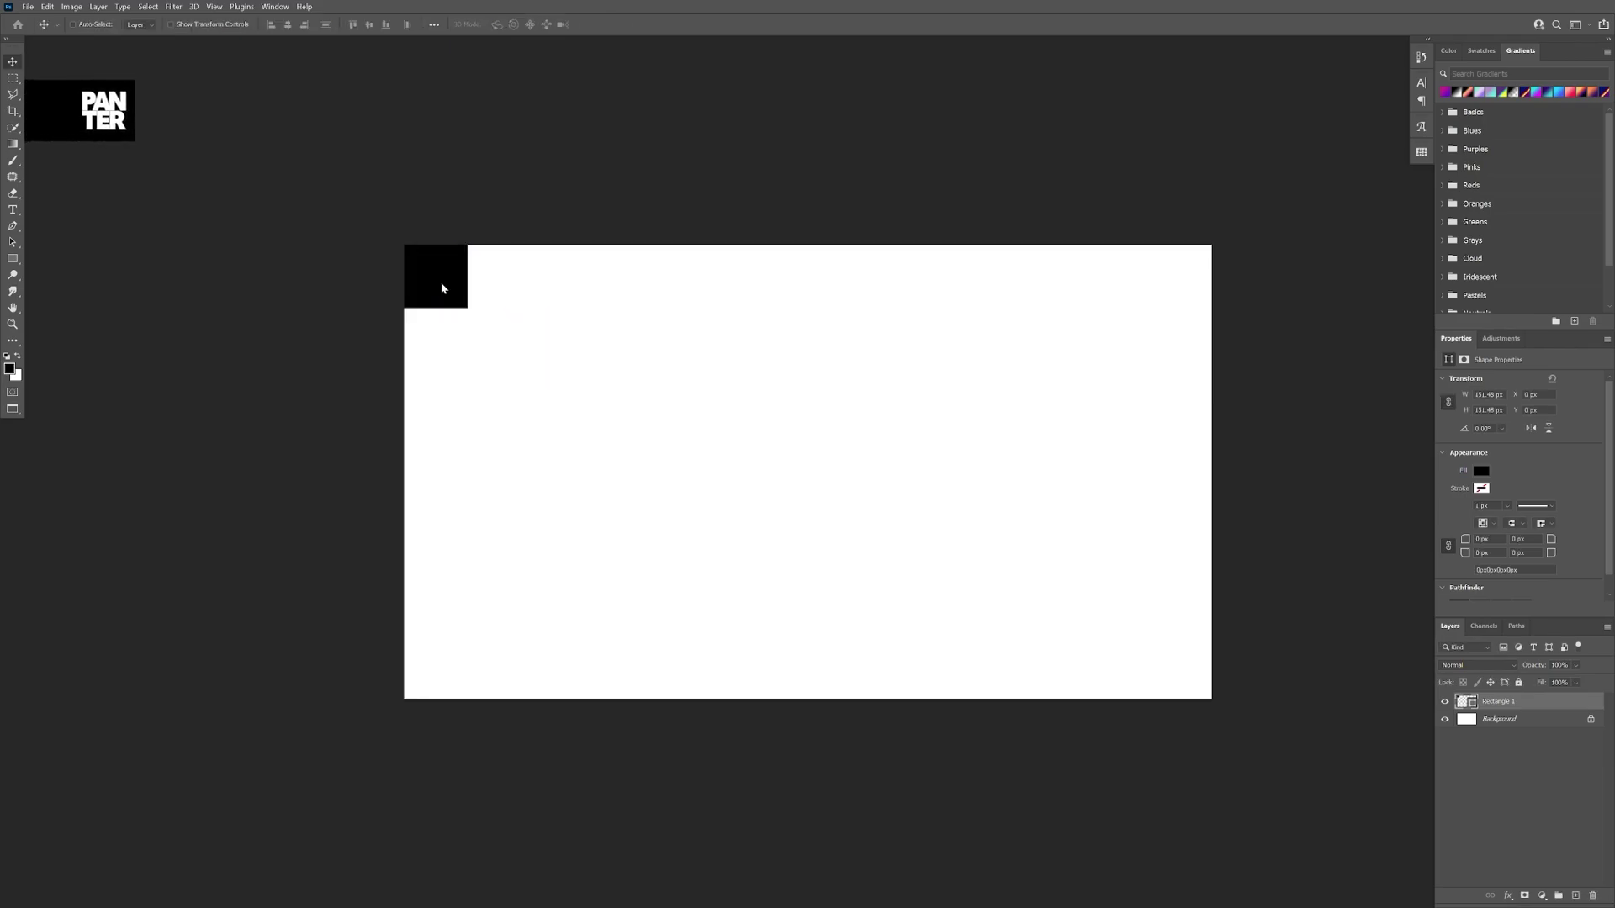
# - Duplicate the square into a top row of three spaced one square apart, using a diagonally offset copy as a movable spacer
pyautogui.moveTo(446, 275); pyautogui.dragTo(510, 318)
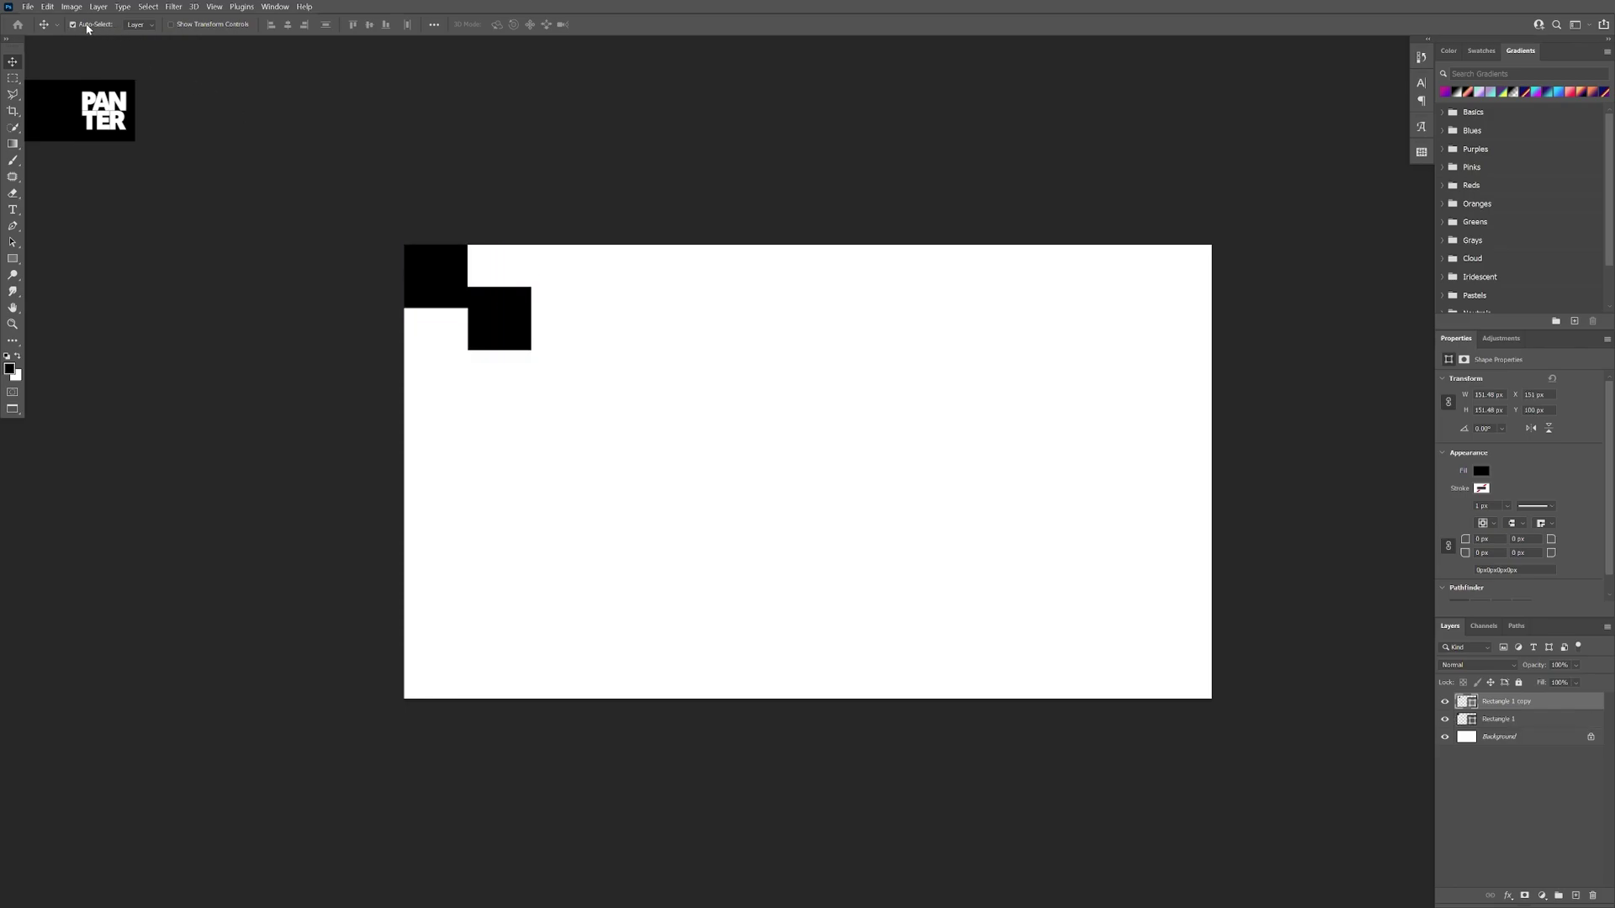
pyautogui.click(448, 271)
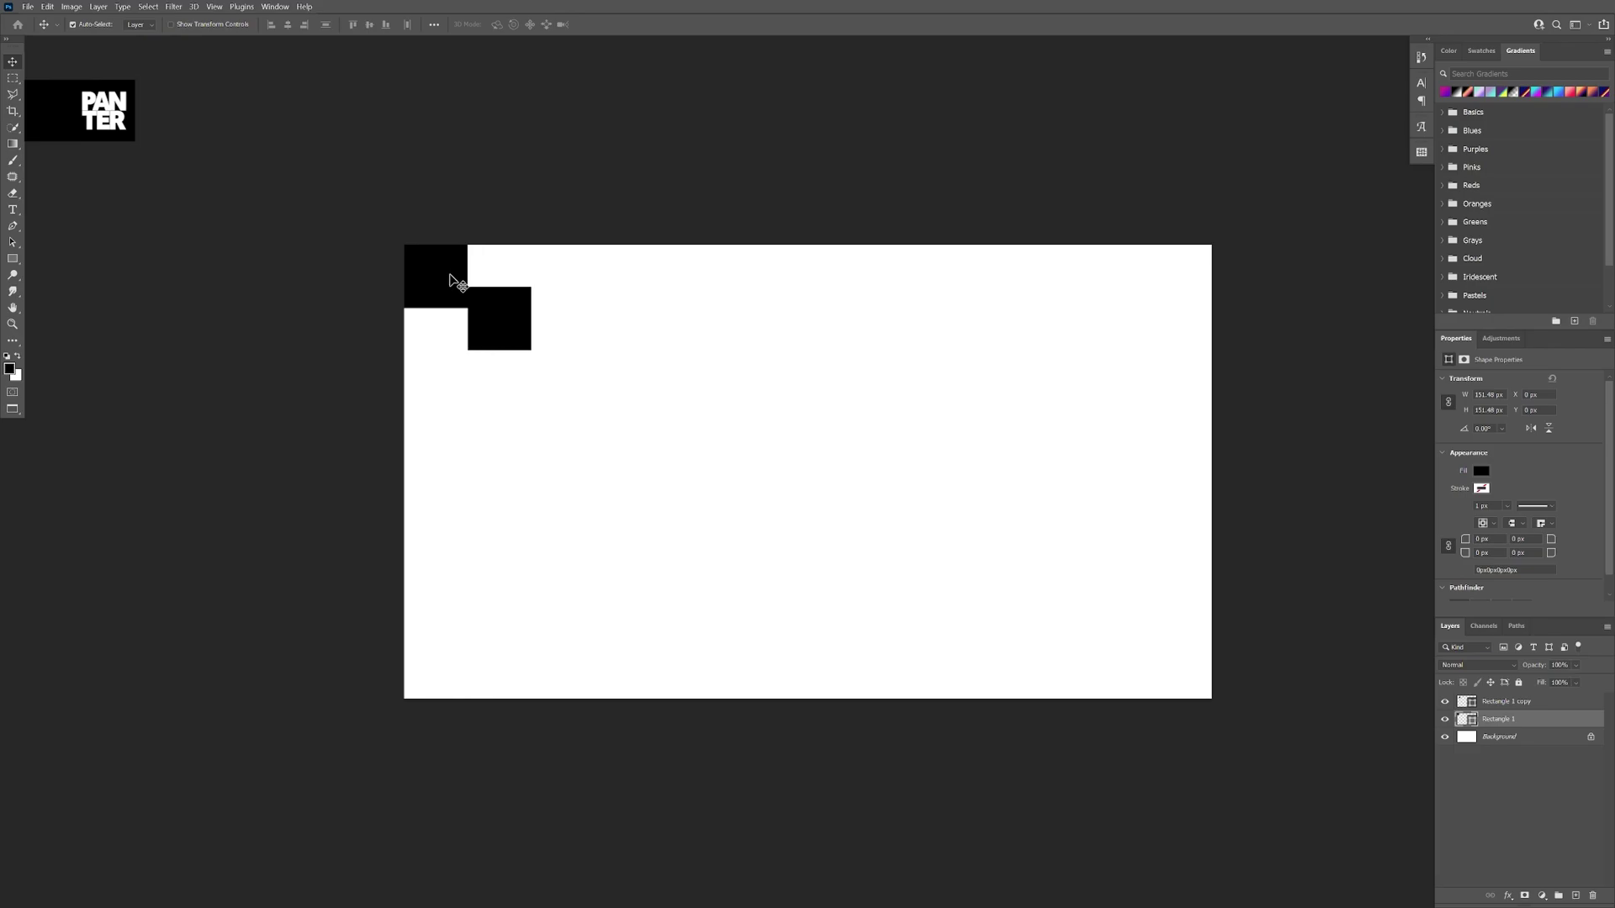
pyautogui.moveTo(446, 281); pyautogui.dragTo(638, 330)
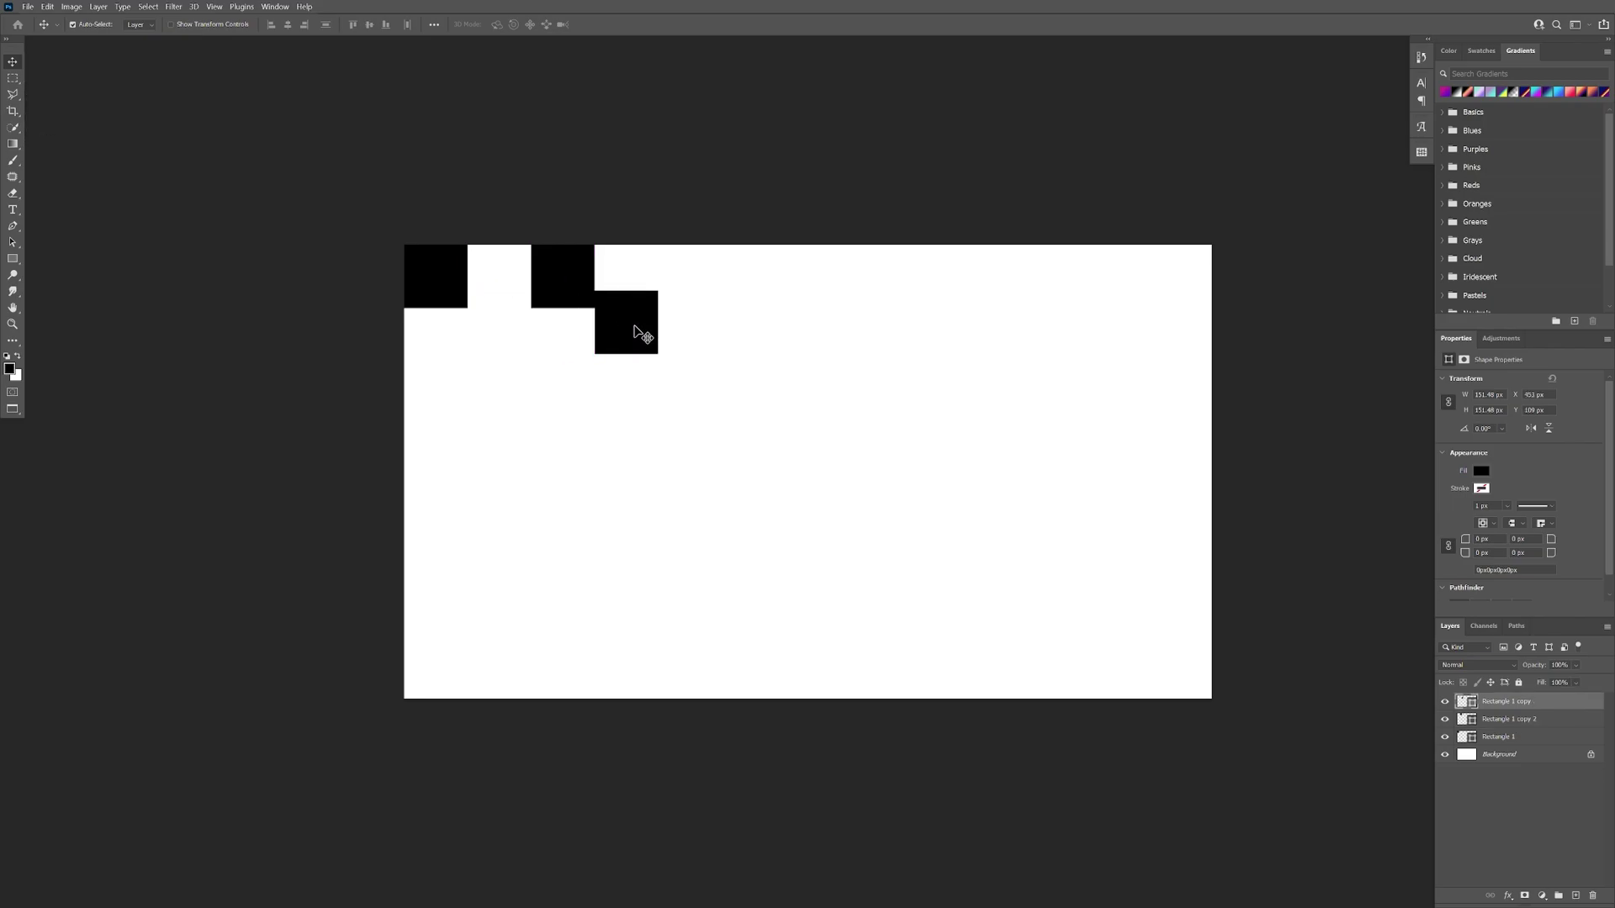
pyautogui.moveTo(563, 276); pyautogui.dragTo(695, 274)
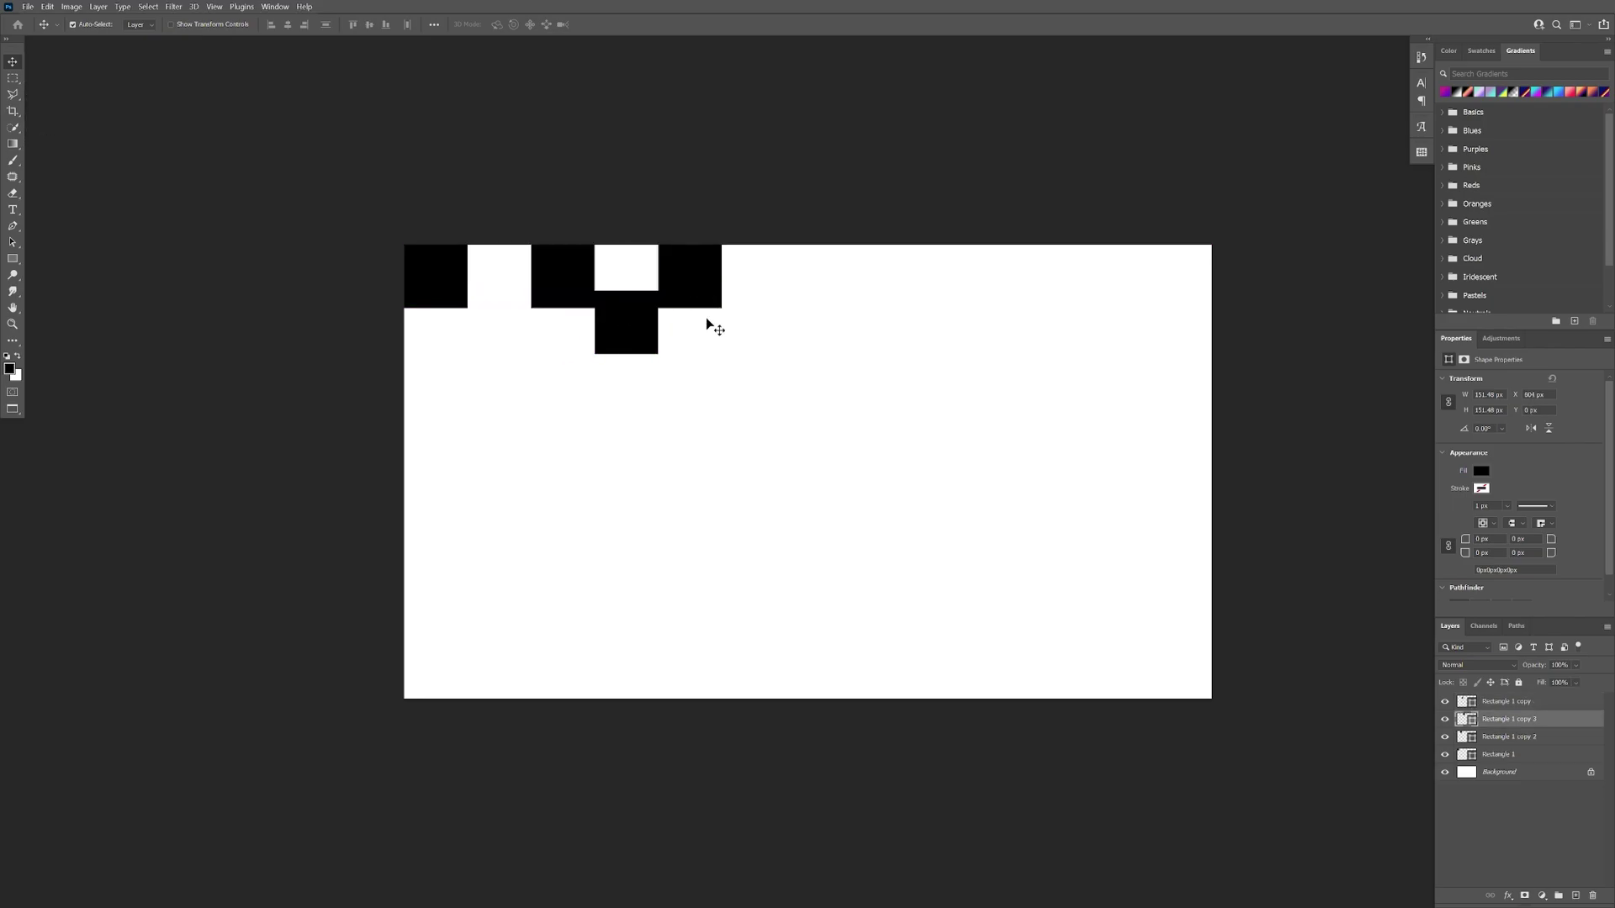
pyautogui.moveTo(627, 327); pyautogui.dragTo(753, 330)
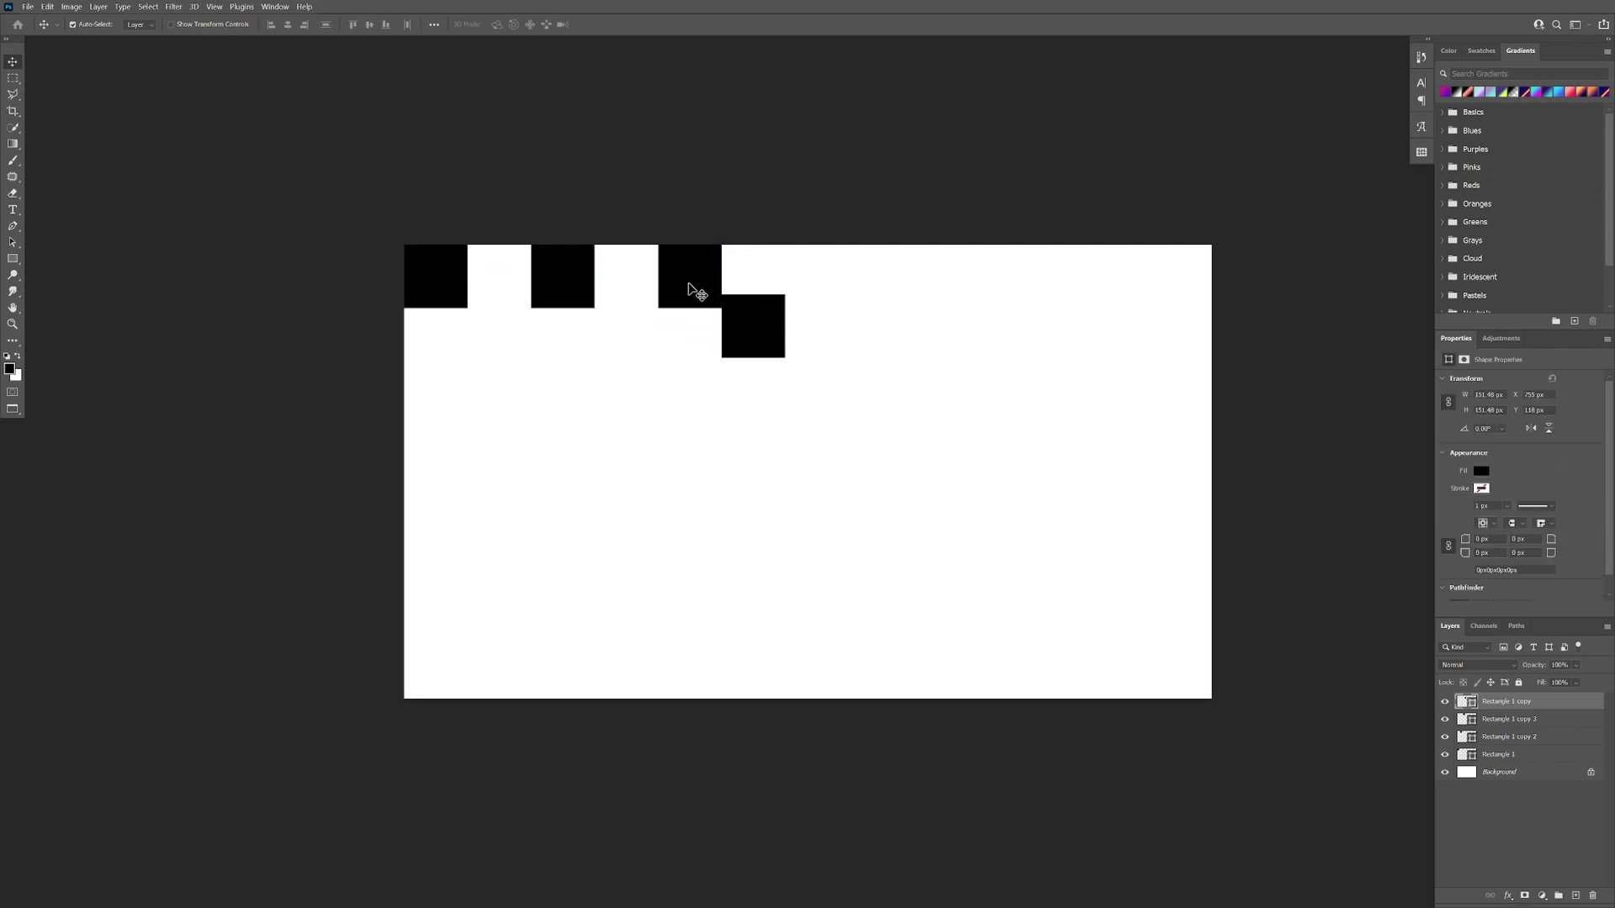
# - Duplicate the three top-row squares to extend the row to six, and move the spacer square diagonally below the last one
pyautogui.click(688, 278)
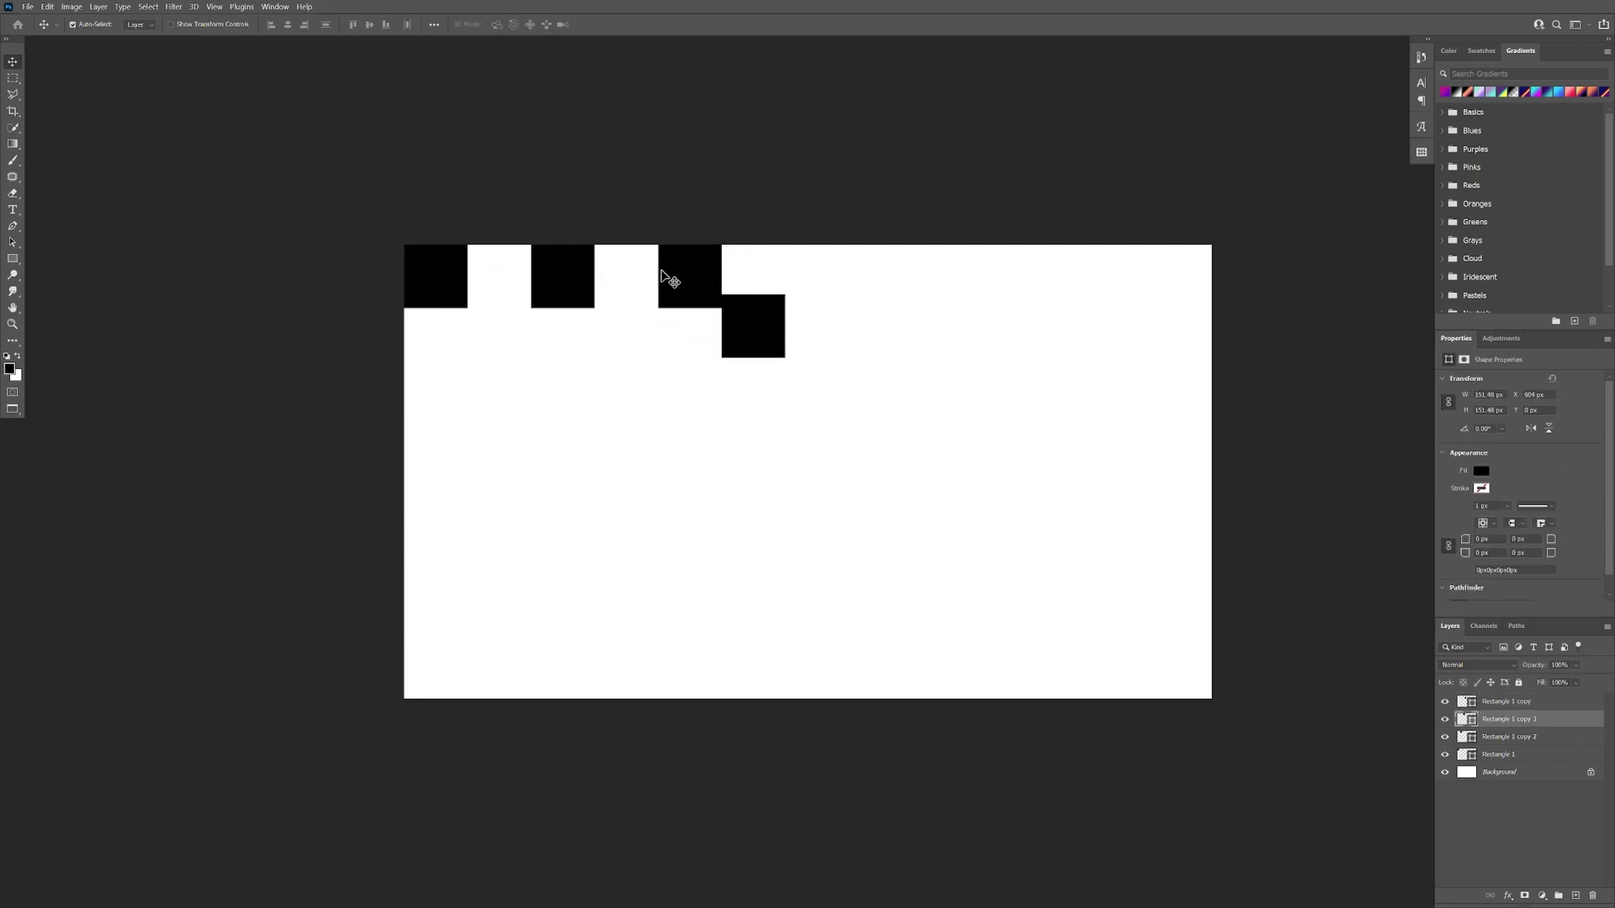
pyautogui.keyDown('shift'); pyautogui.click(573, 273); pyautogui.keyUp('shift')
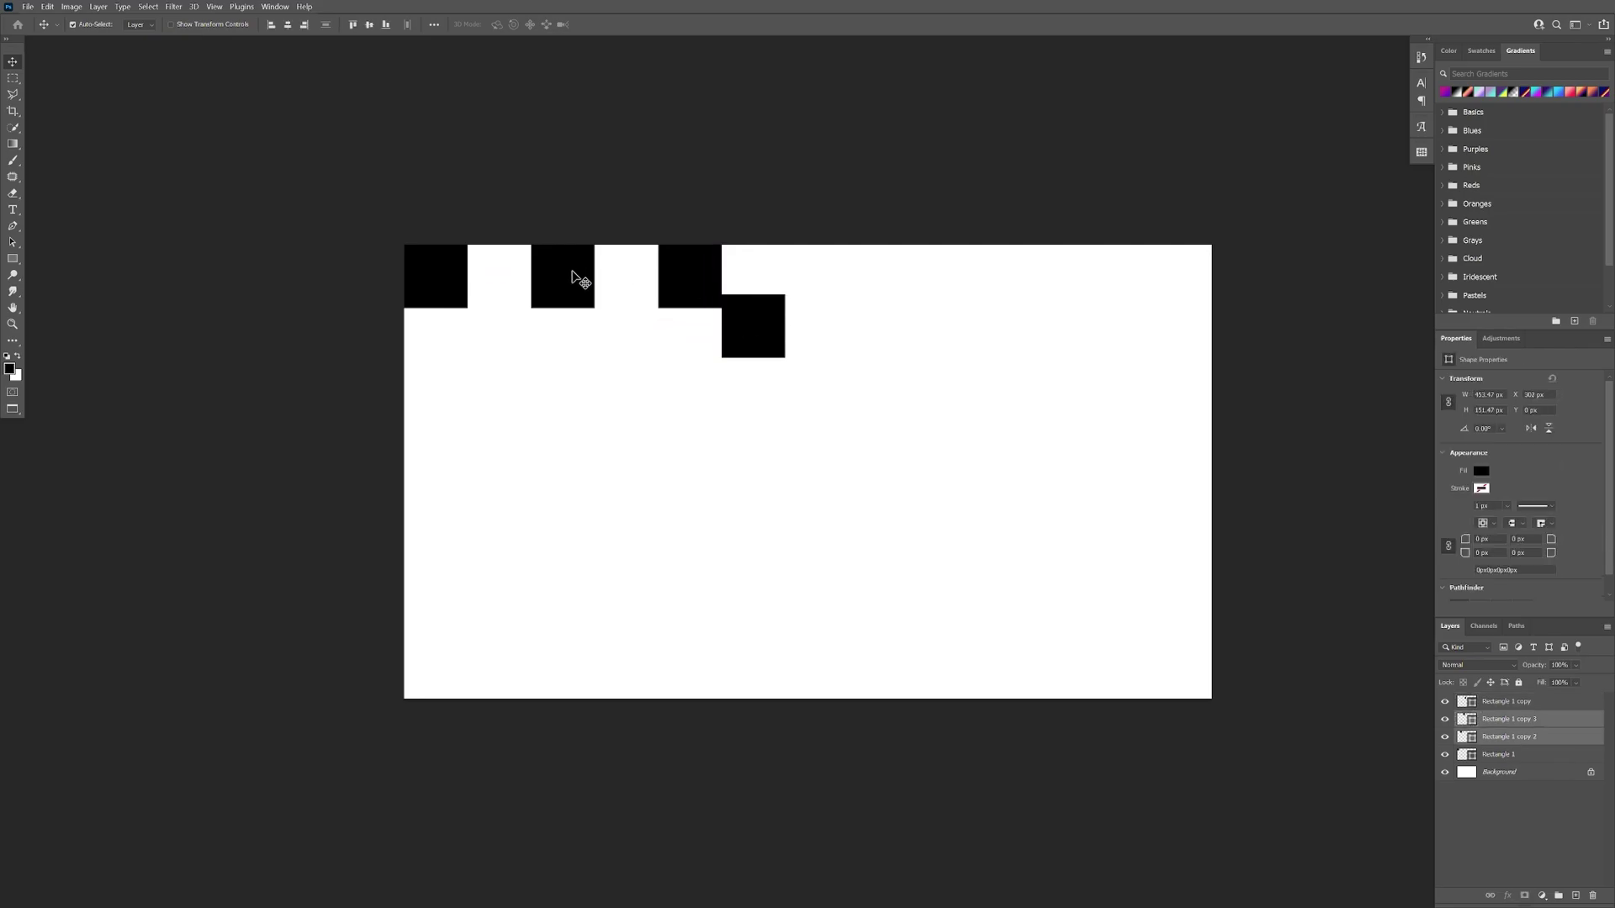
pyautogui.keyDown('shift'); pyautogui.click(439, 270); pyautogui.keyUp('shift')
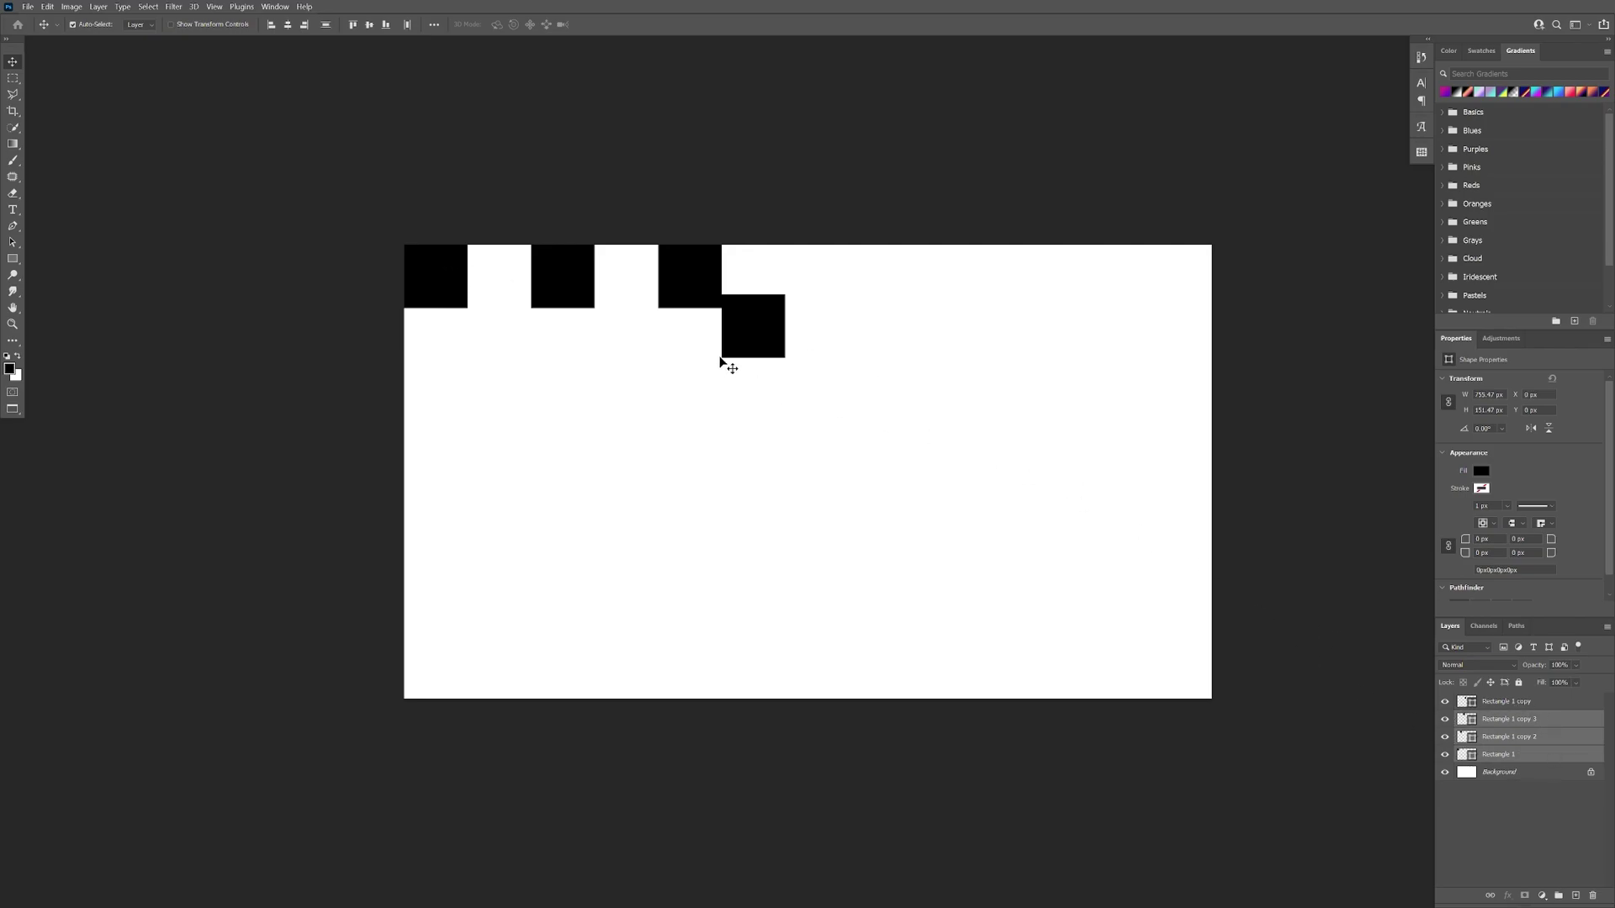
pyautogui.moveTo(450, 295); pyautogui.dragTo(833, 295)
pyautogui.moveTo(751, 329); pyautogui.dragTo(1134, 328)
# - Scale all the rectangle layers together proportionally until they span the full canvas width
pyautogui.click(1519, 790)
pyautogui.click(1522, 808)
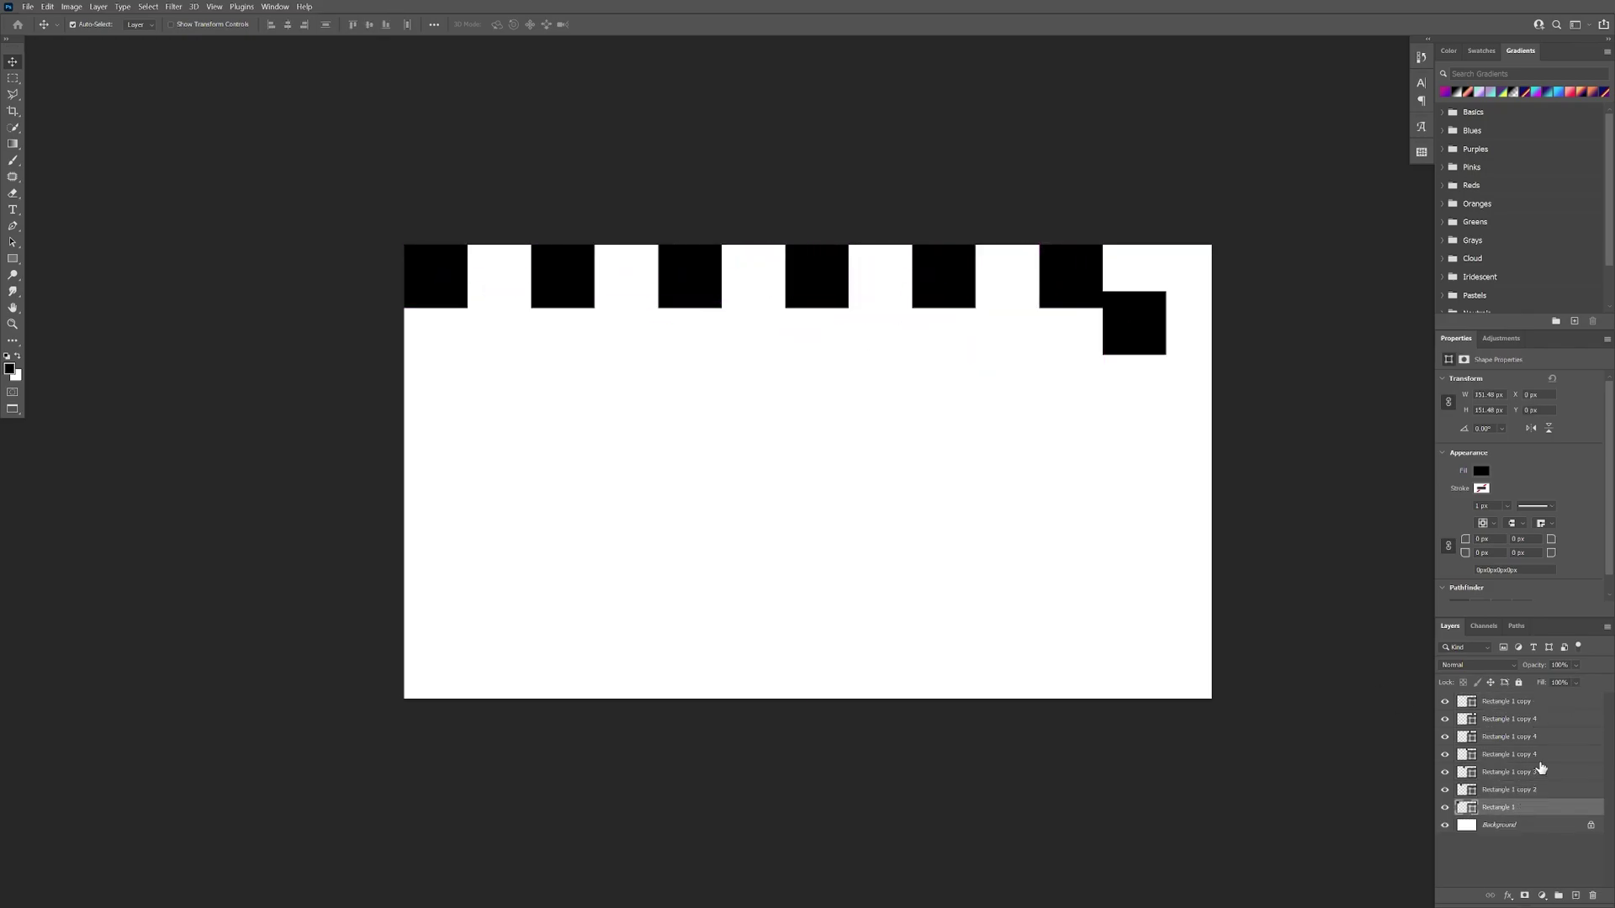
pyautogui.keyDown('shift'); pyautogui.click(1544, 708); pyautogui.keyUp('shift')
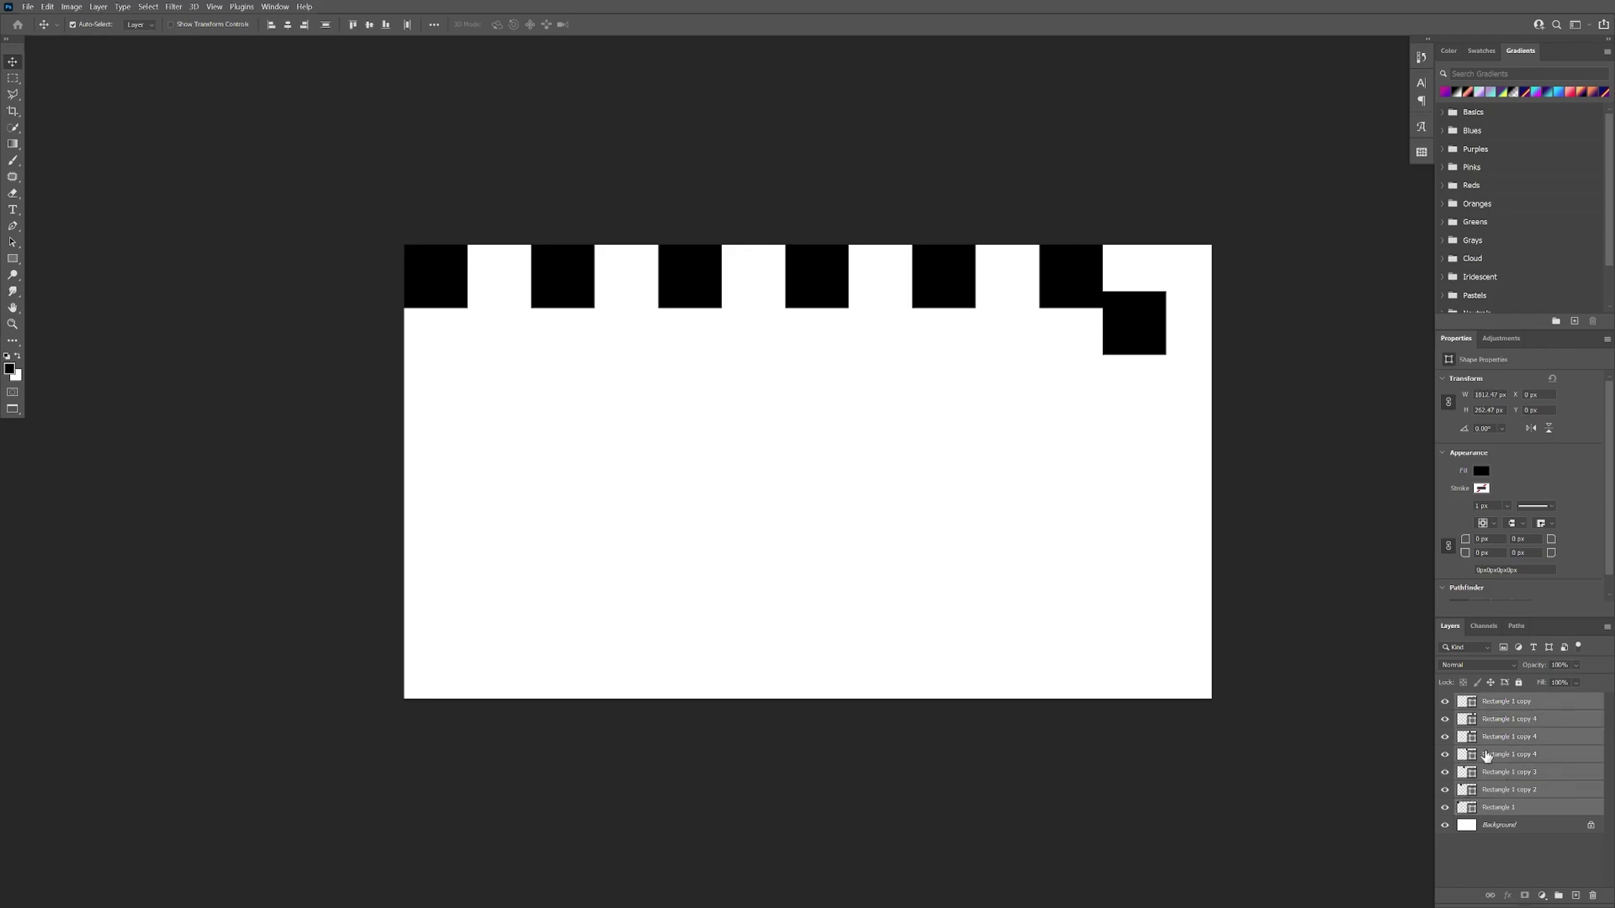
pyautogui.hotkey('ctrl', 't')
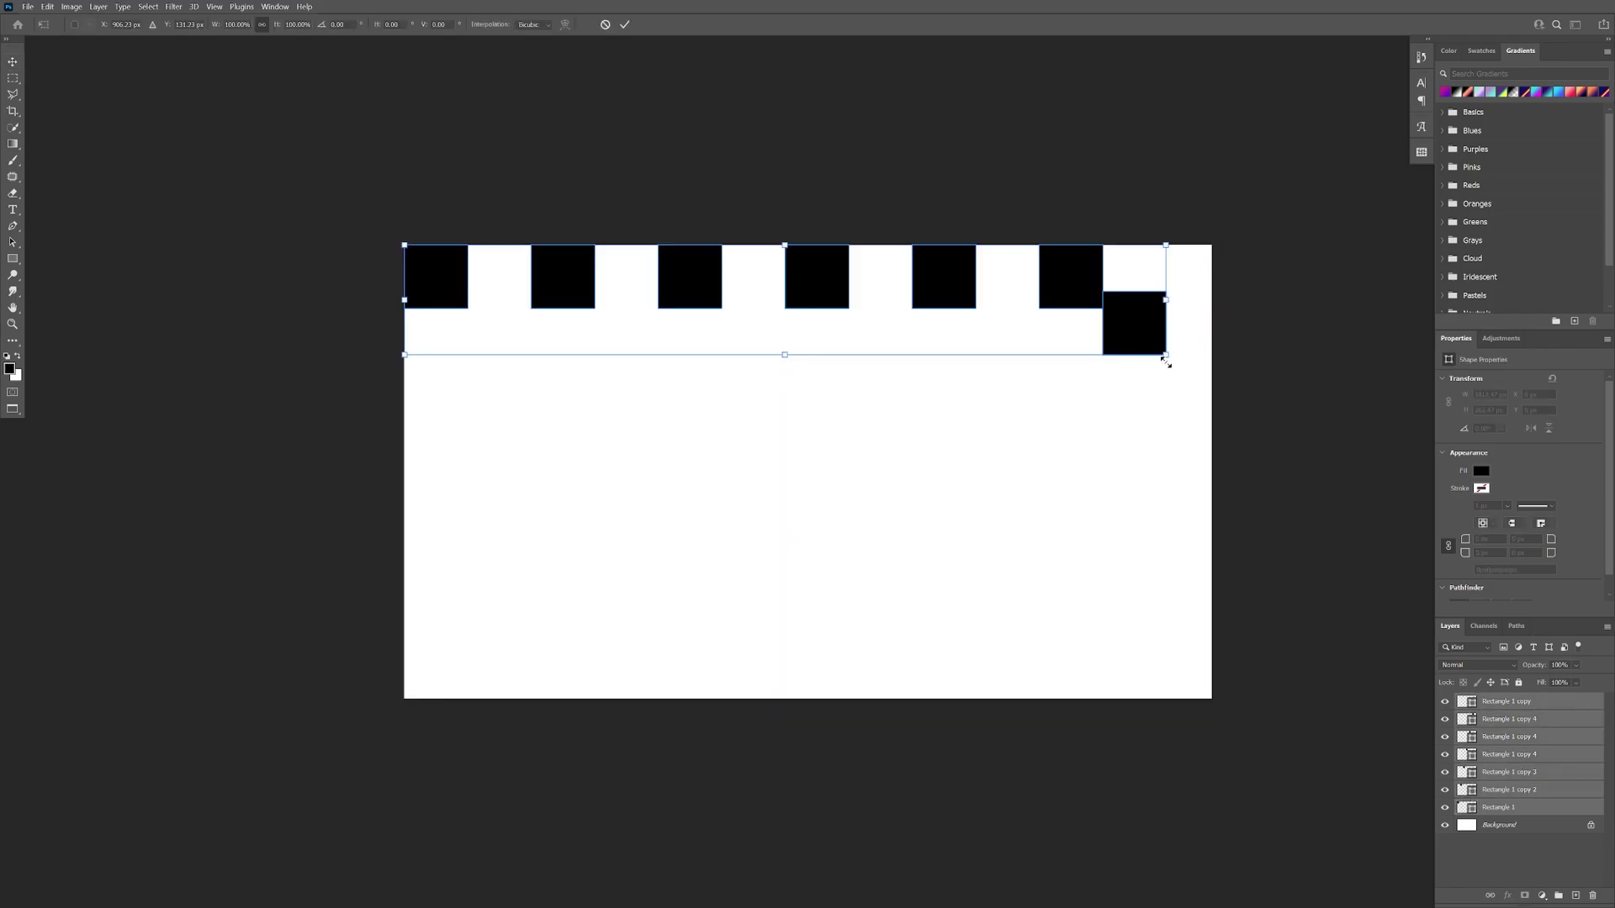
pyautogui.moveTo(1165, 355); pyautogui.dragTo(1211, 361)
pyautogui.press('Return')
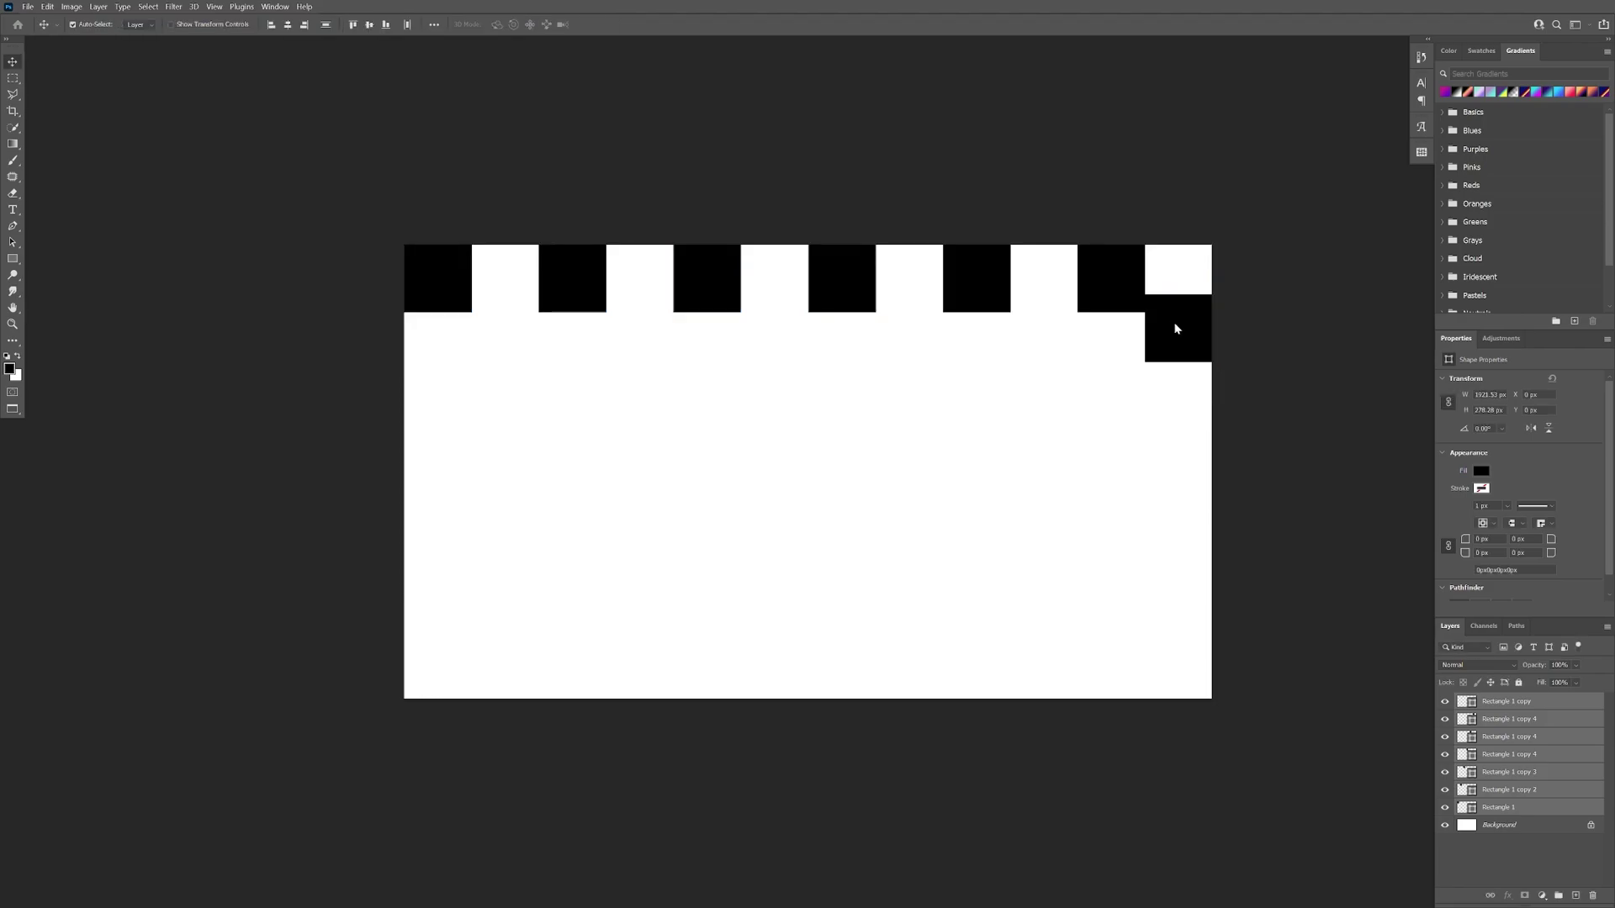
# - Delete the offset spacer square and group the six remaining squares
pyautogui.click(1177, 329)
pyautogui.press('Delete')
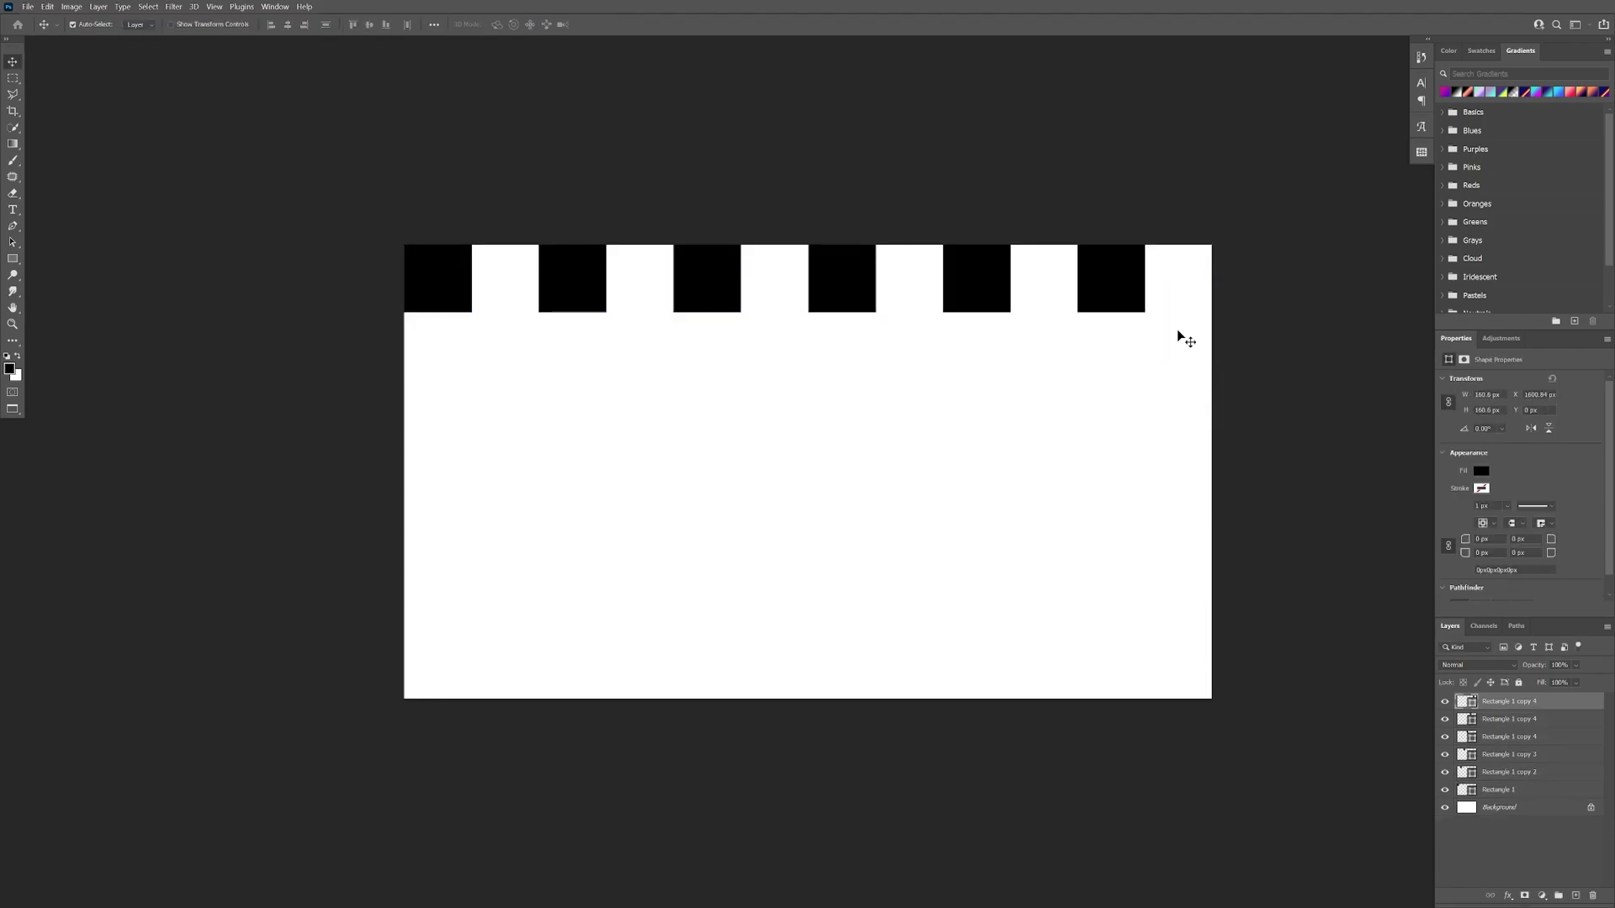
pyautogui.keyDown('shift'); pyautogui.click(1508, 791); pyautogui.keyUp('shift')
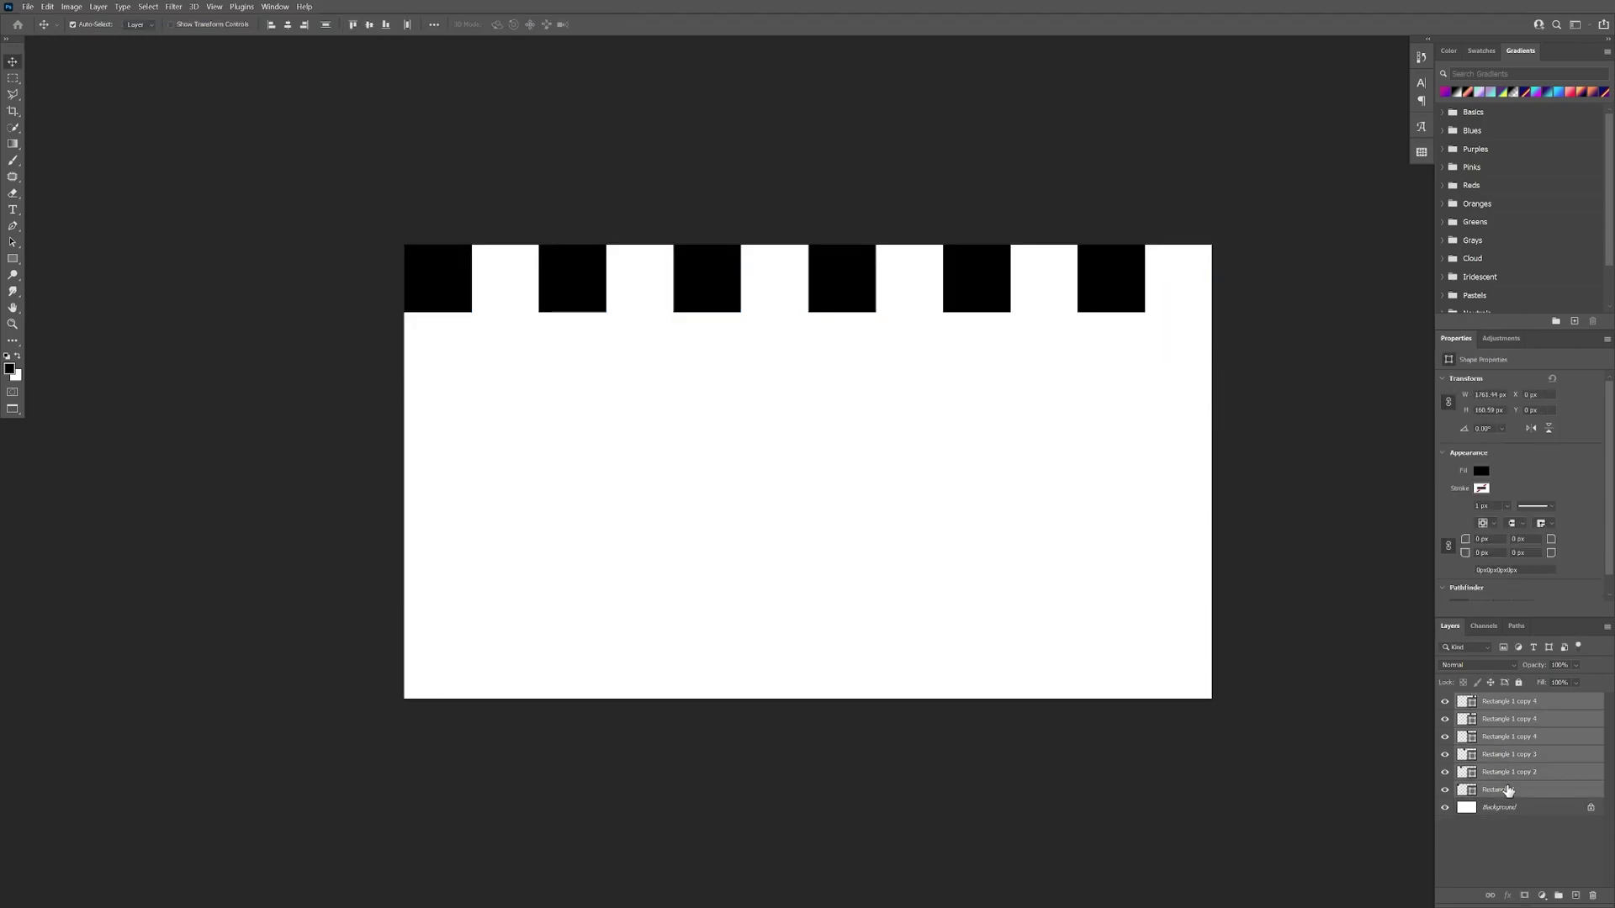
pyautogui.hotkey('ctrl', 'g')
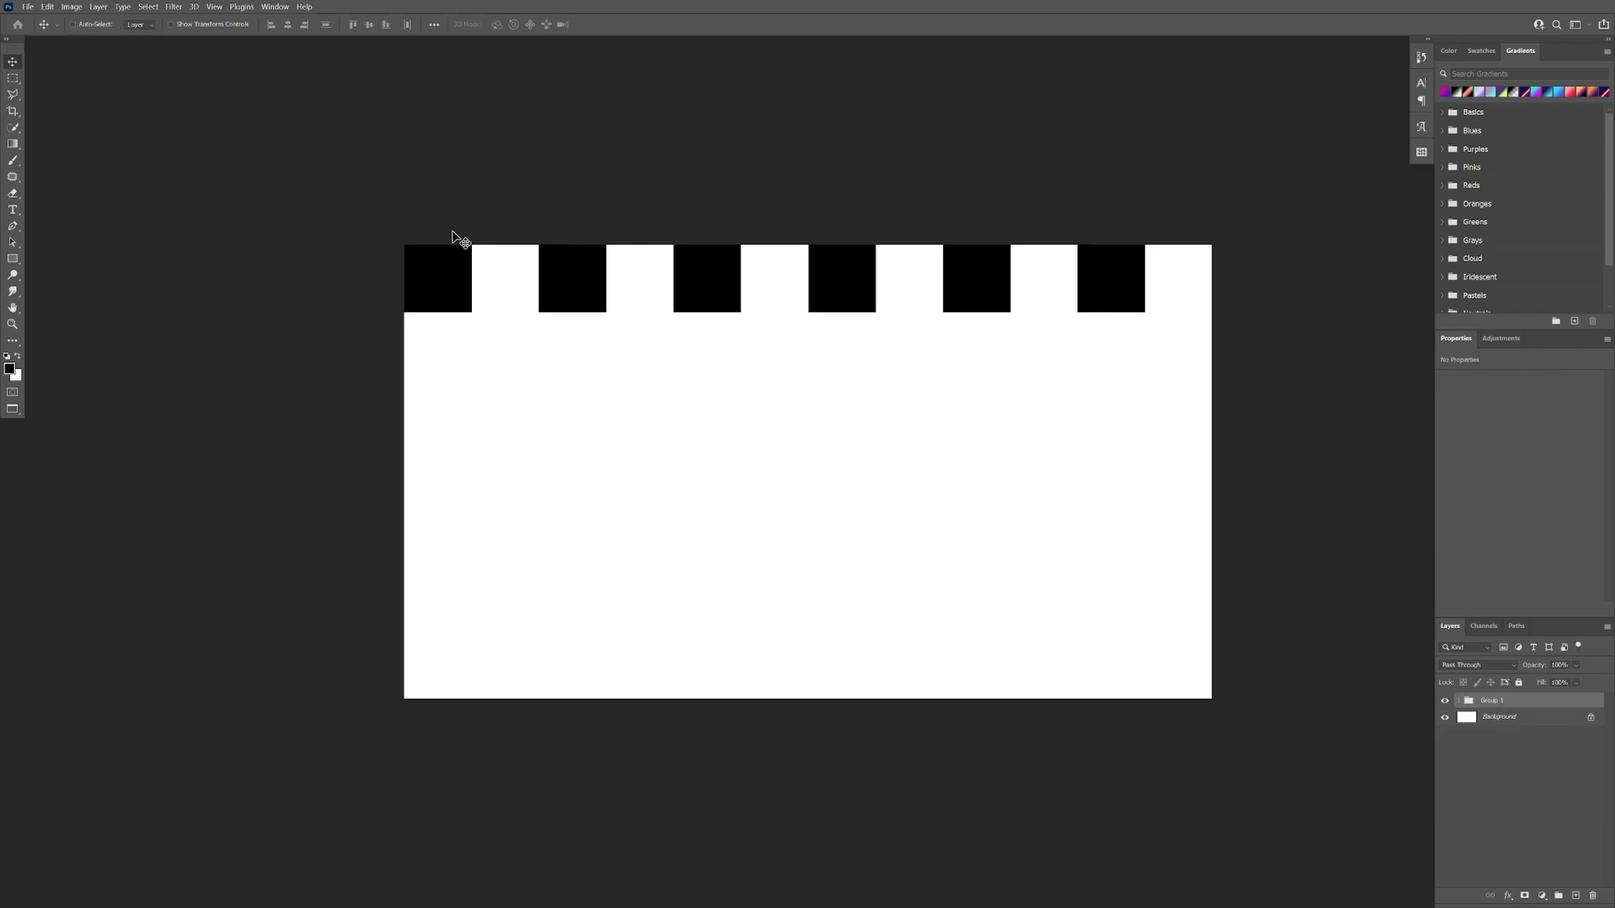
# - Duplicate the row group one square down and across to form a second checker row, and group both rows
pyautogui.moveTo(446, 288); pyautogui.dragTo(522, 351)
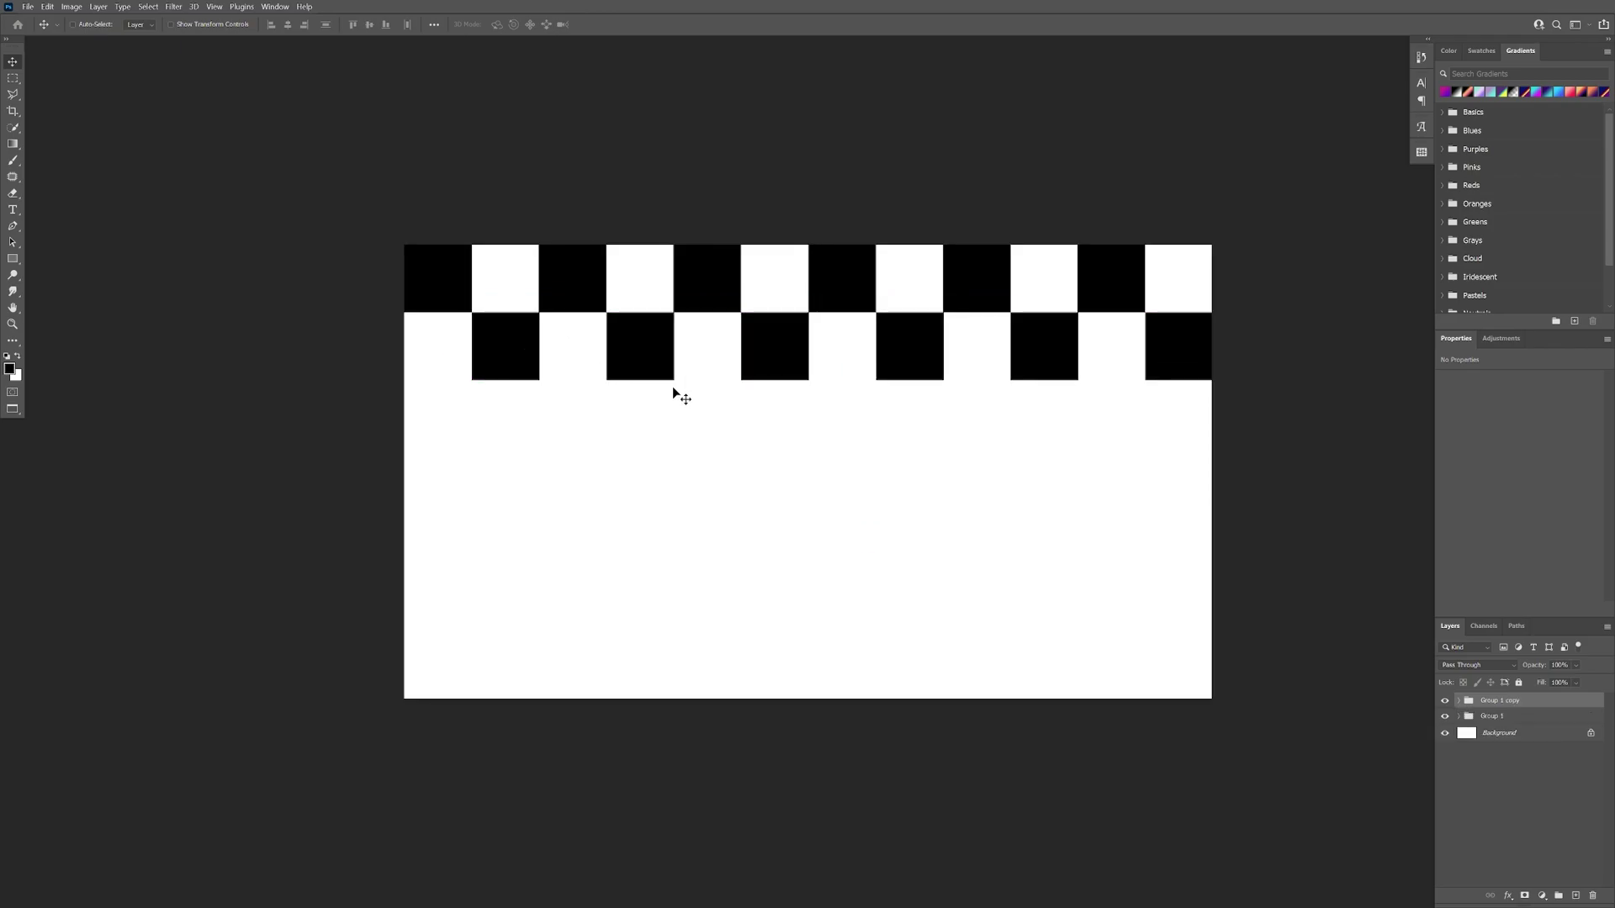
pyautogui.keyDown('shift'); pyautogui.click(1516, 718); pyautogui.keyUp('shift')
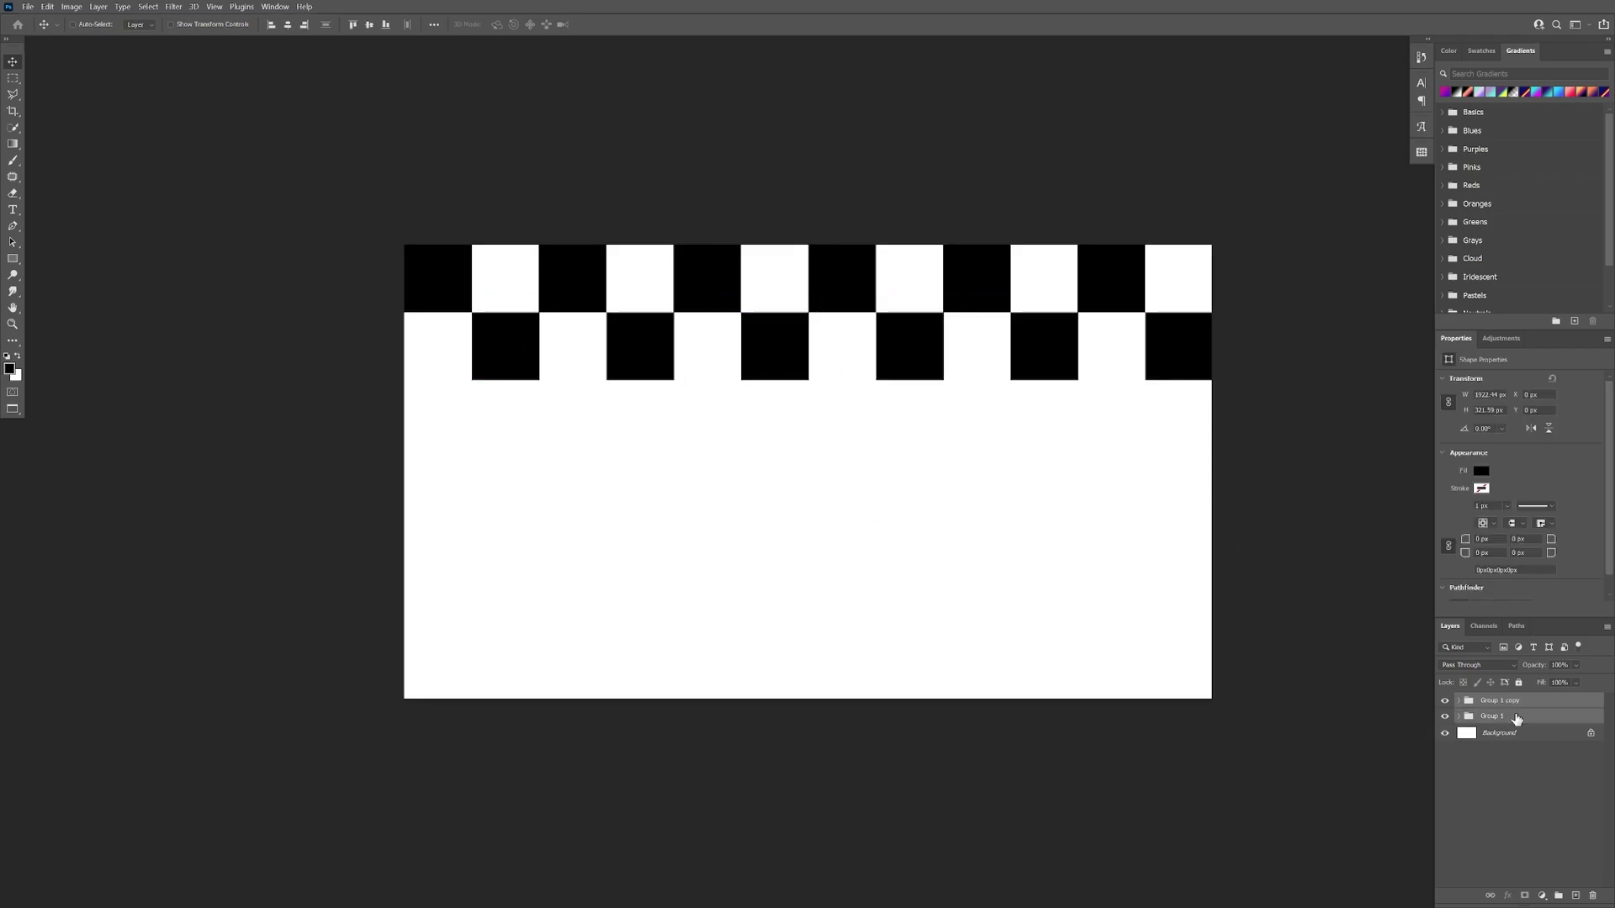
pyautogui.hotkey('ctrl', 'g')
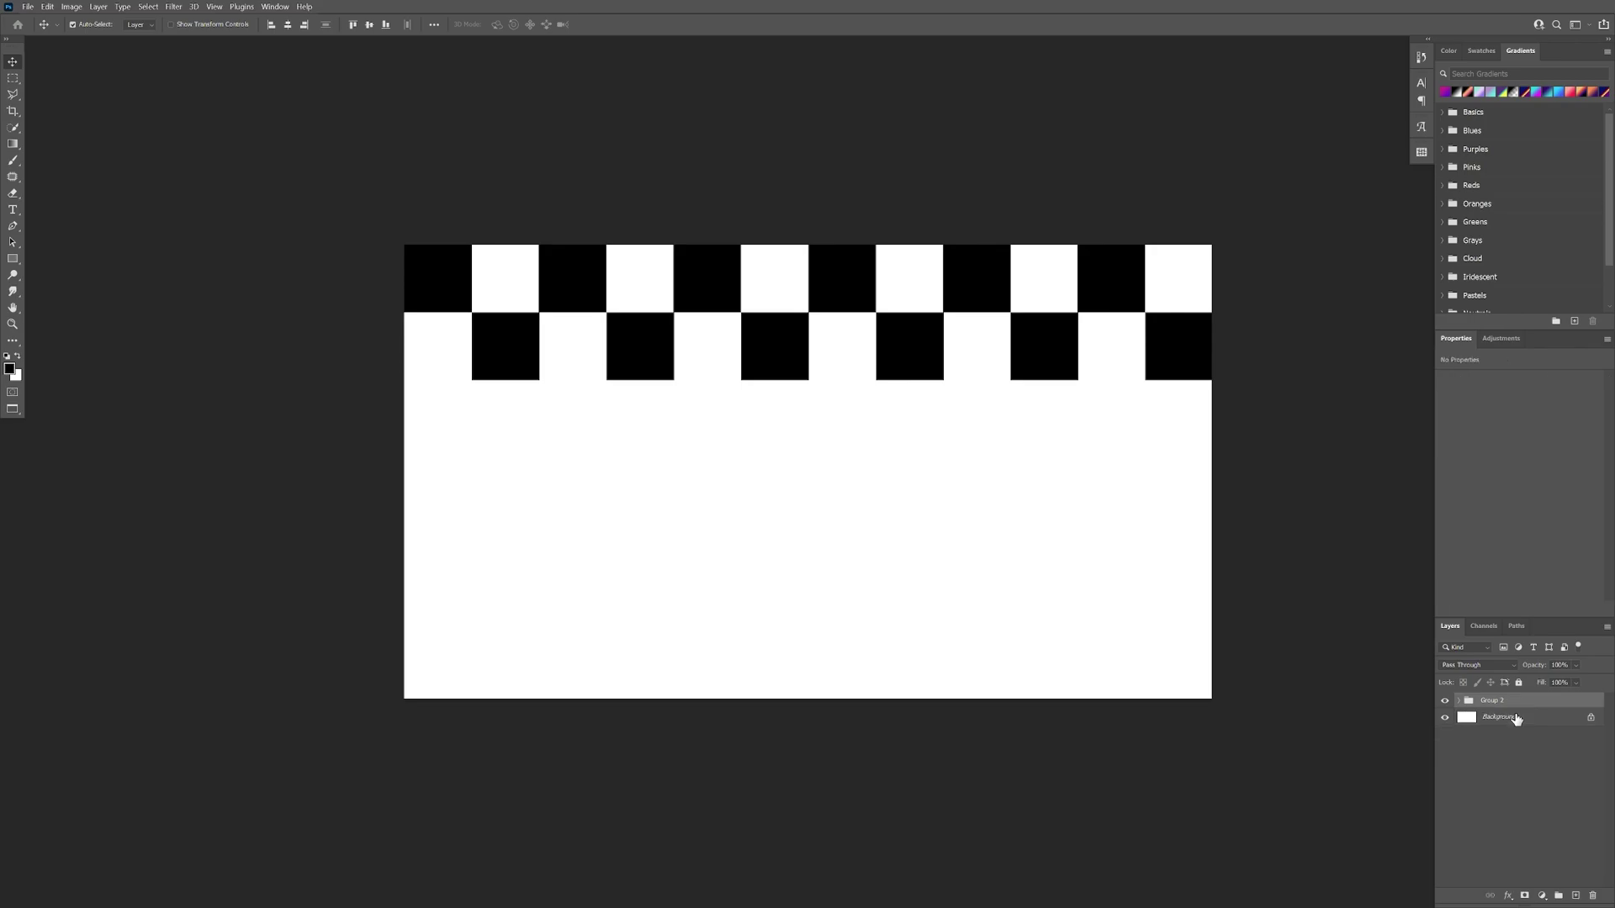
# - Duplicate the two-row group down the canvas until the checkerboard fills it, and group all the copies
pyautogui.moveTo(582, 284); pyautogui.dragTo(599, 654)
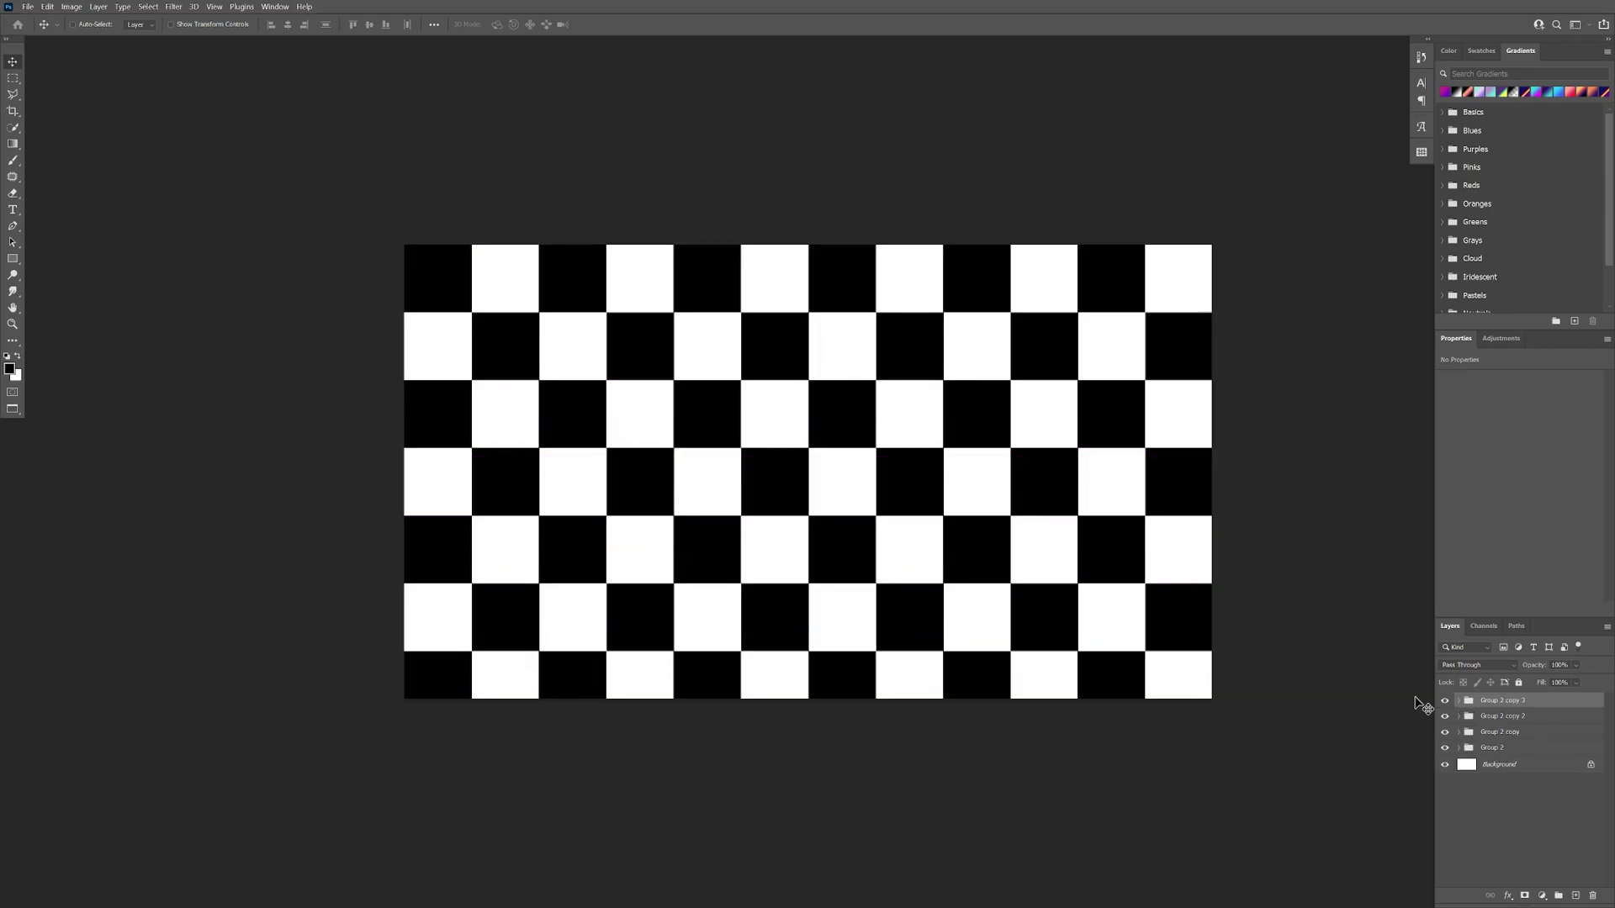
pyautogui.keyDown('shift'); pyautogui.click(1514, 750); pyautogui.keyUp('shift')
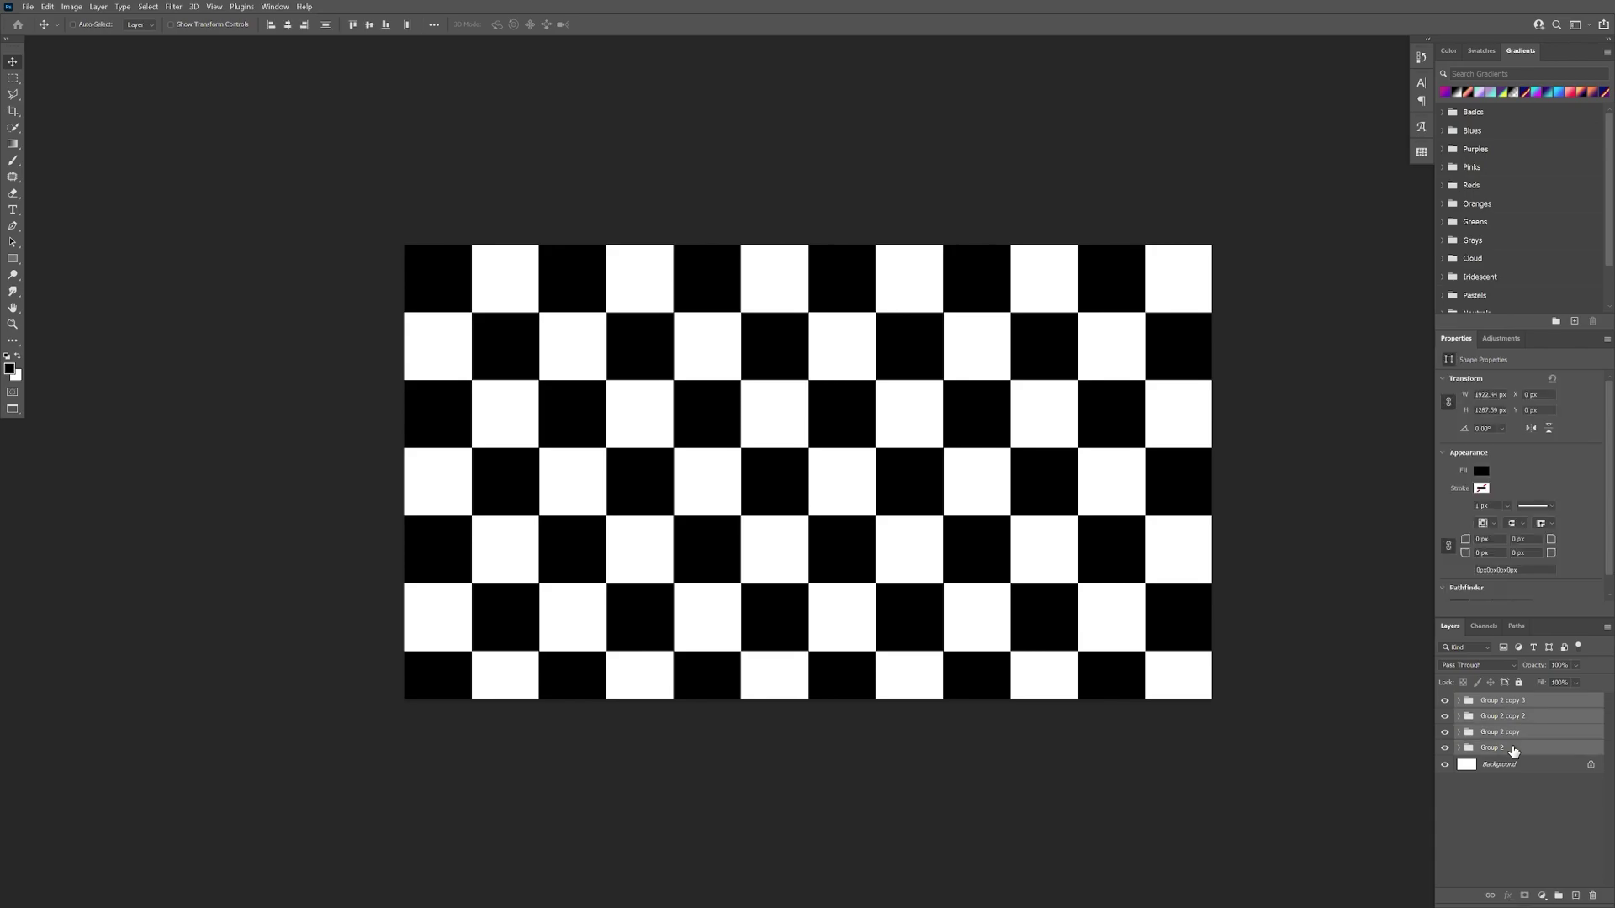
pyautogui.hotkey('ctrl', 'g')
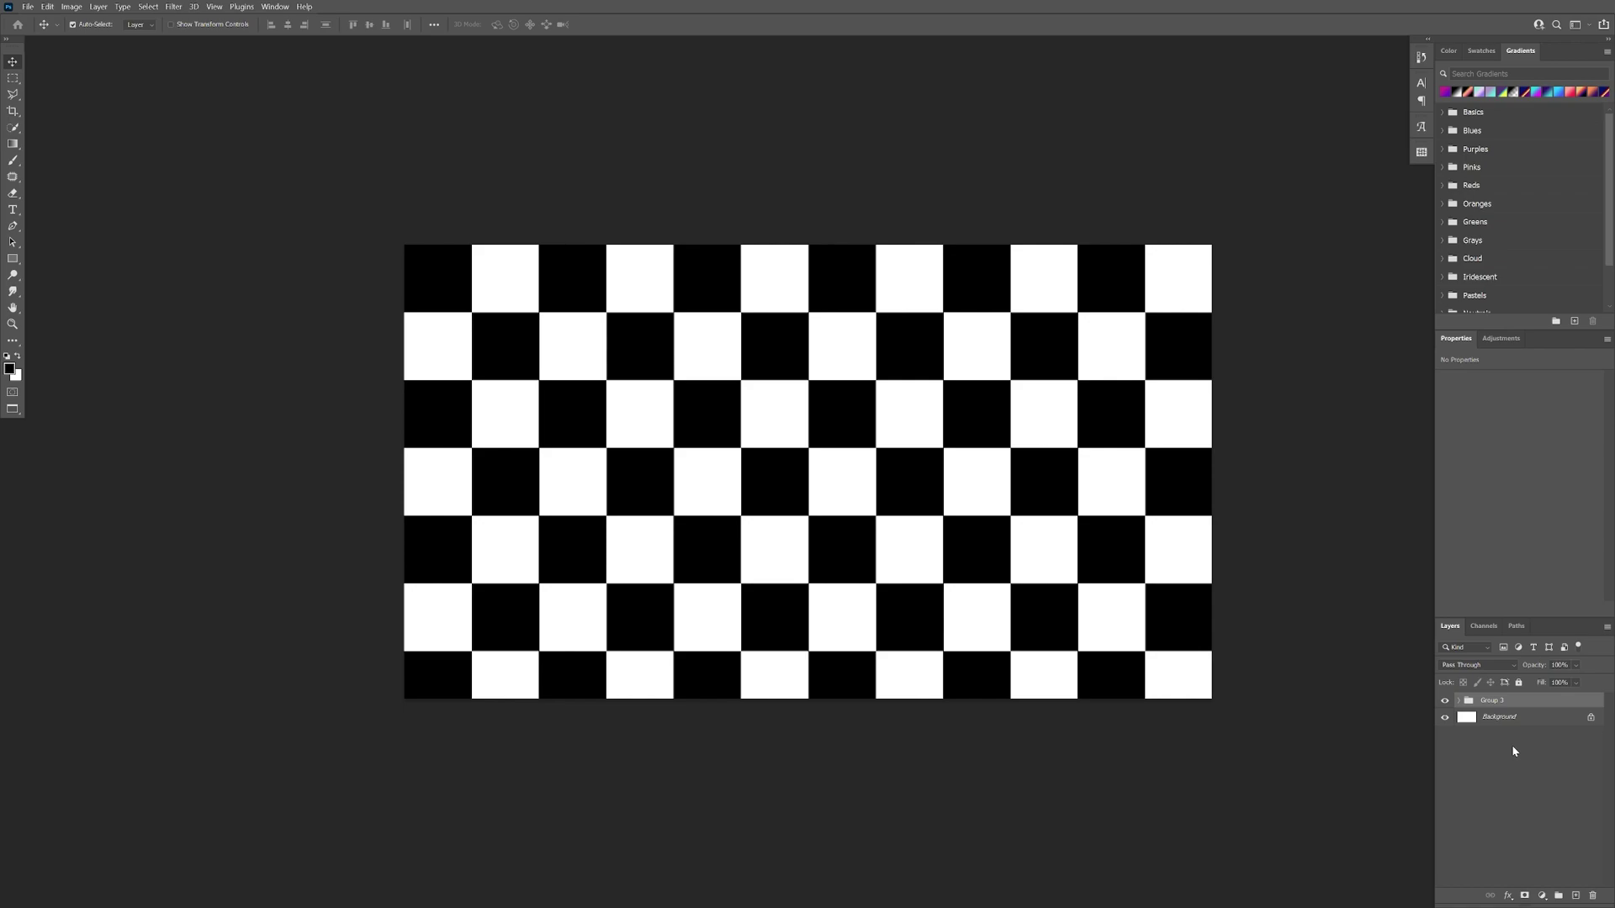
# - Duplicate the checkerboard group, hide the original, merge the copy into one layer and name it "Square Pattern"
pyautogui.hotkey('ctrl', 'j')
pyautogui.rightClick(1498, 705)
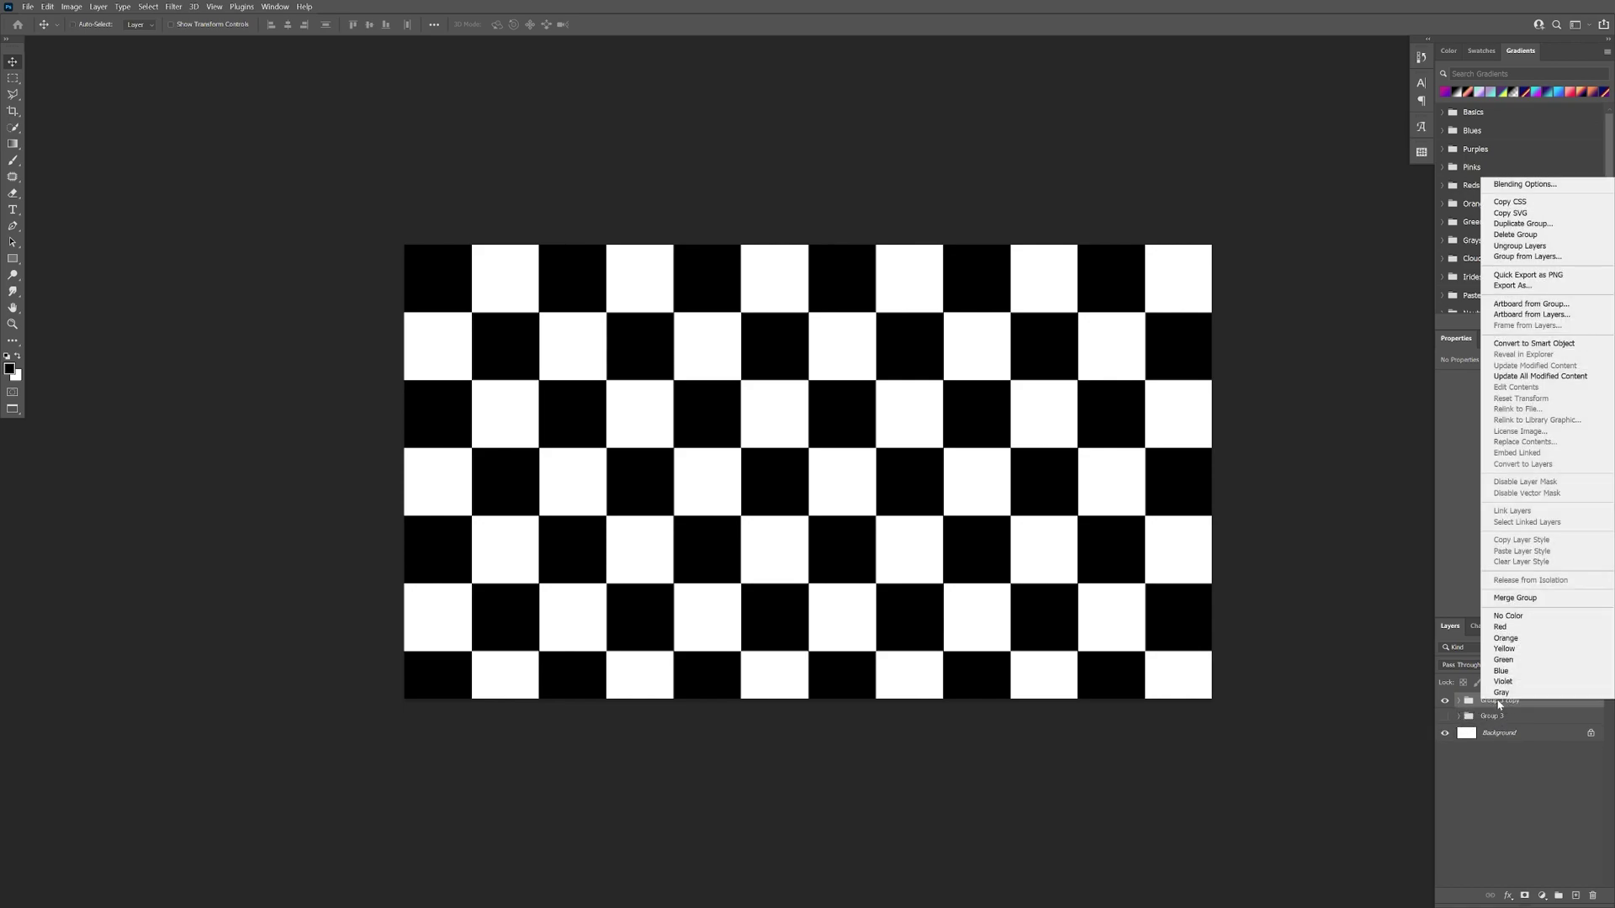
pyautogui.click(1525, 599)
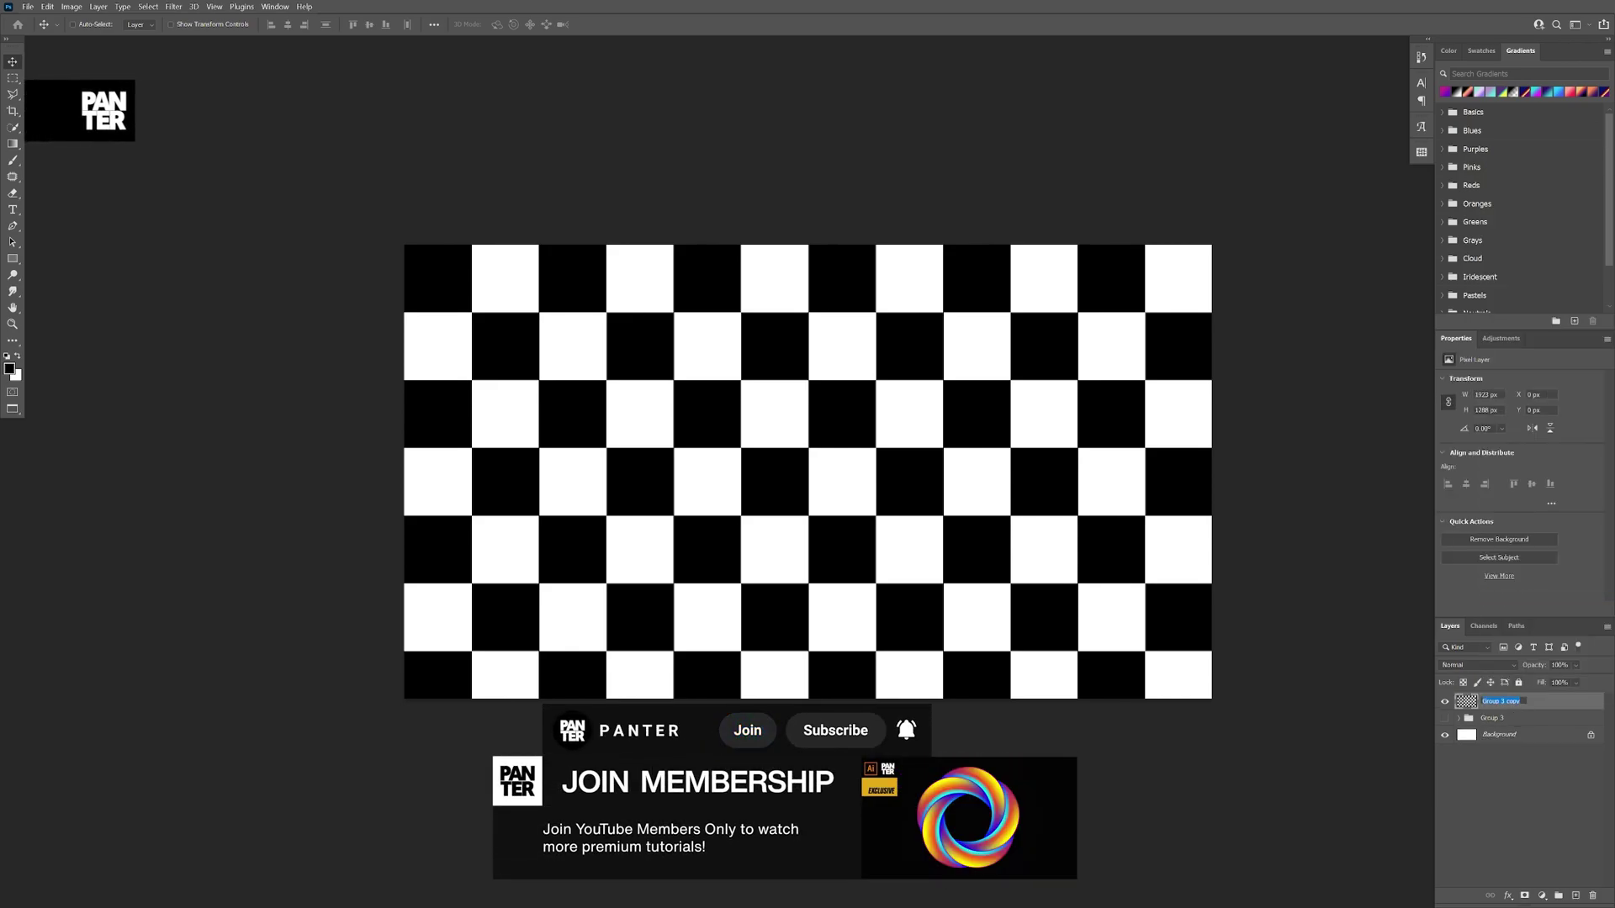
pyautogui.write('Square Pattern')
pyautogui.press('Return')
pyautogui.scroll(1, 1413, 454)
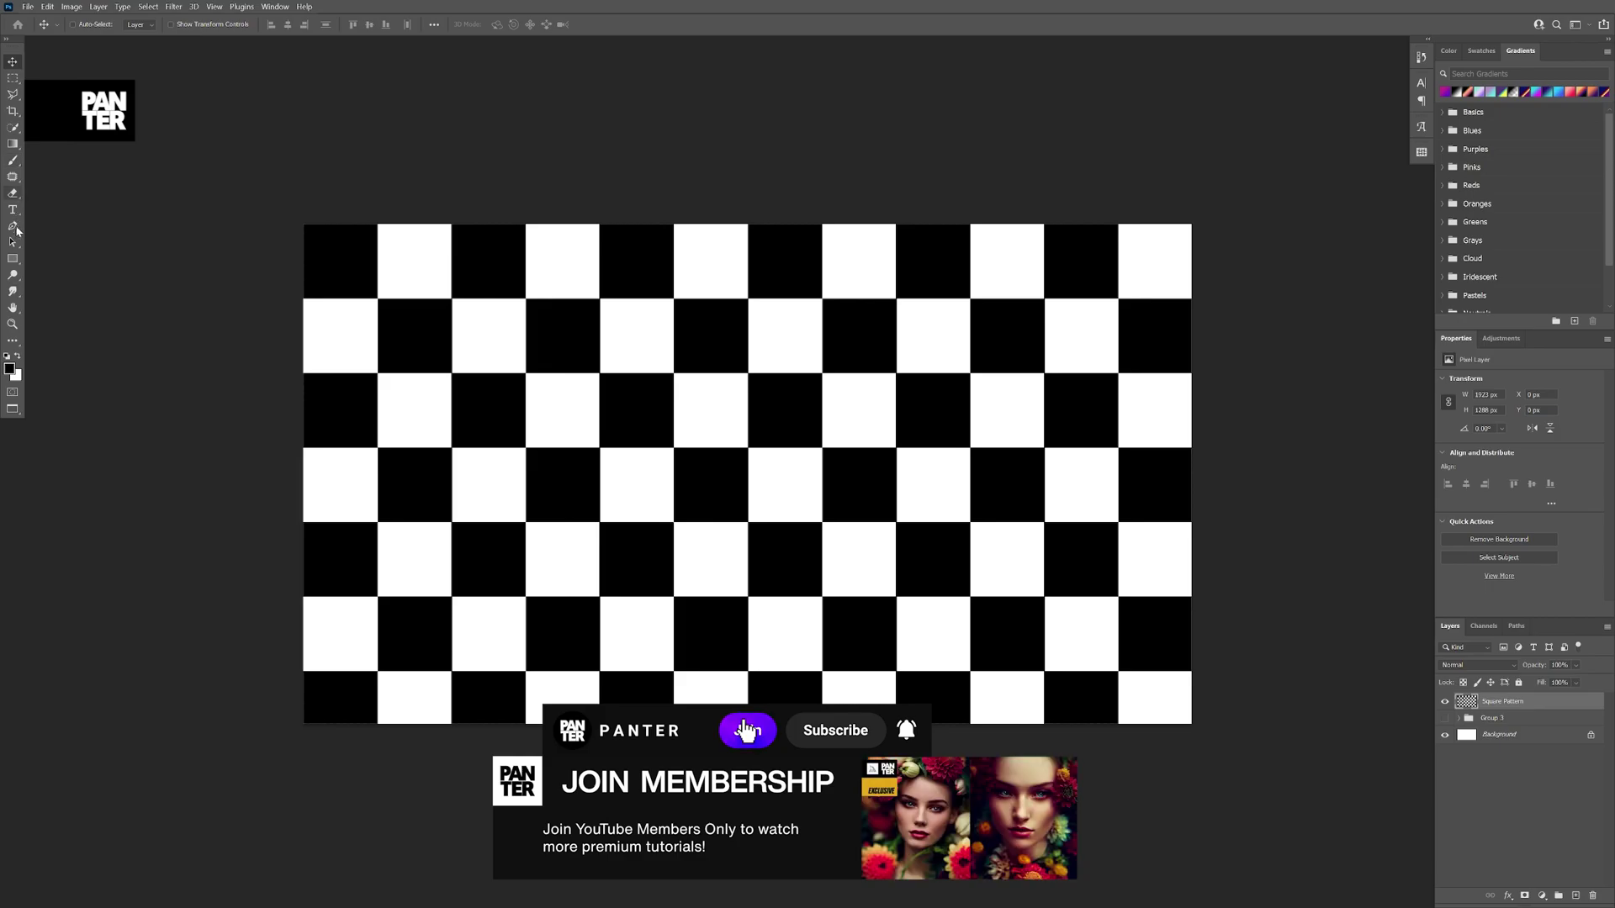
# - Draw a circle about 870 px in diameter with the Ellipse tool and centre it on the canvas
pyautogui.click(13, 259)
pyautogui.click(83, 271)
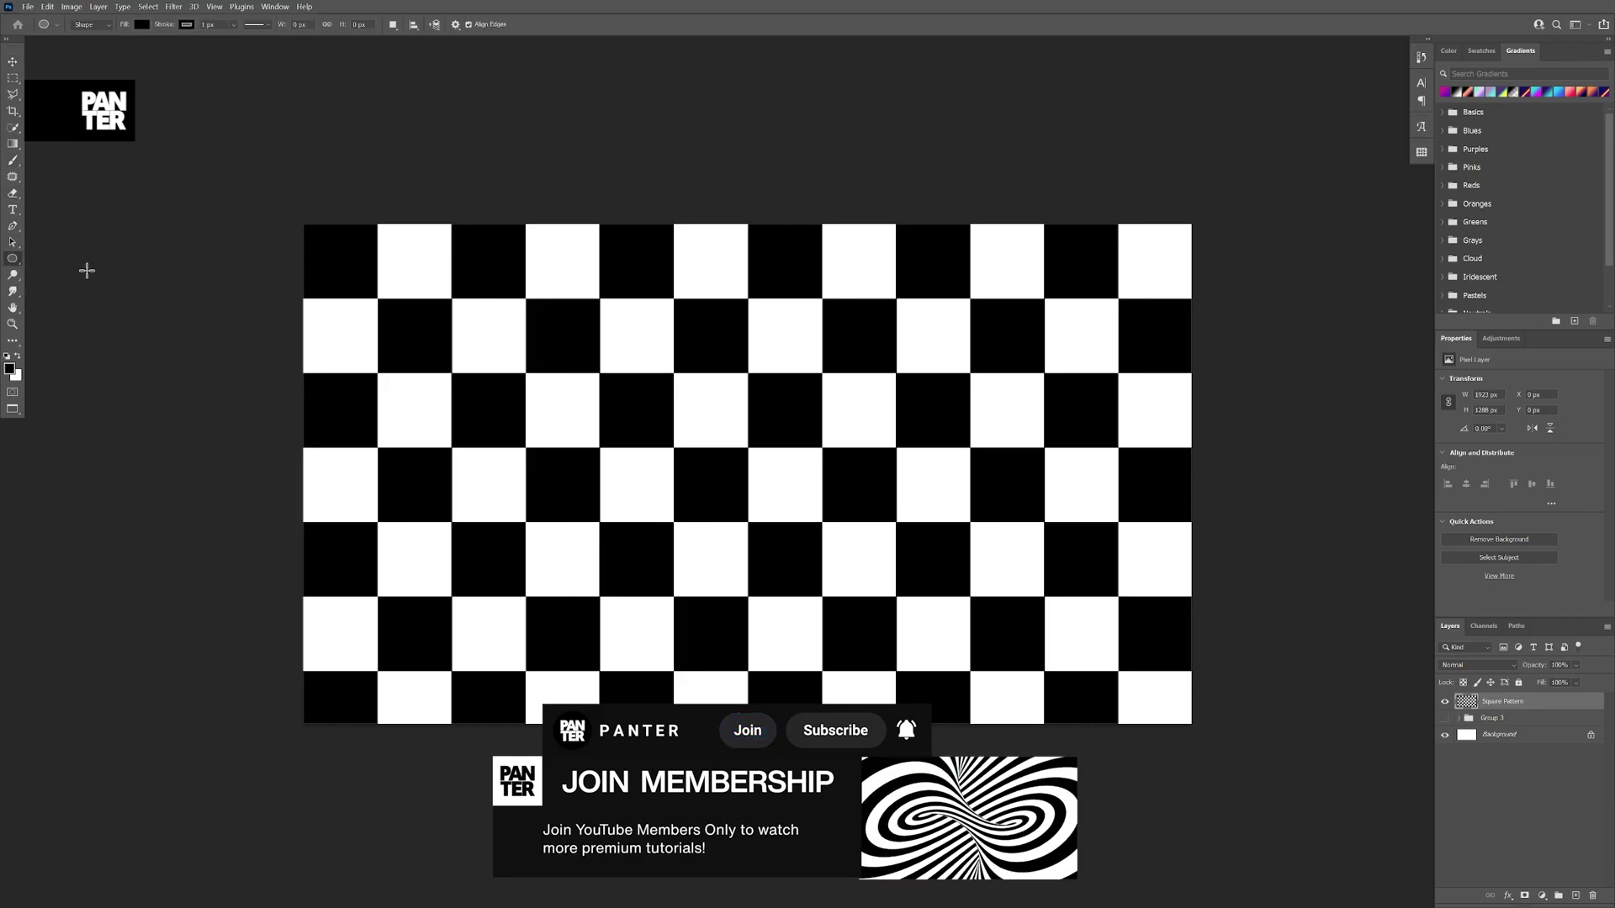
pyautogui.moveTo(570, 361); pyautogui.dragTo(1154, 715)
pyautogui.press('v')
pyautogui.moveTo(805, 548); pyautogui.dragTo(814, 516)
# - Hide the circle layer and load its outline as a selection
pyautogui.click(1444, 702)
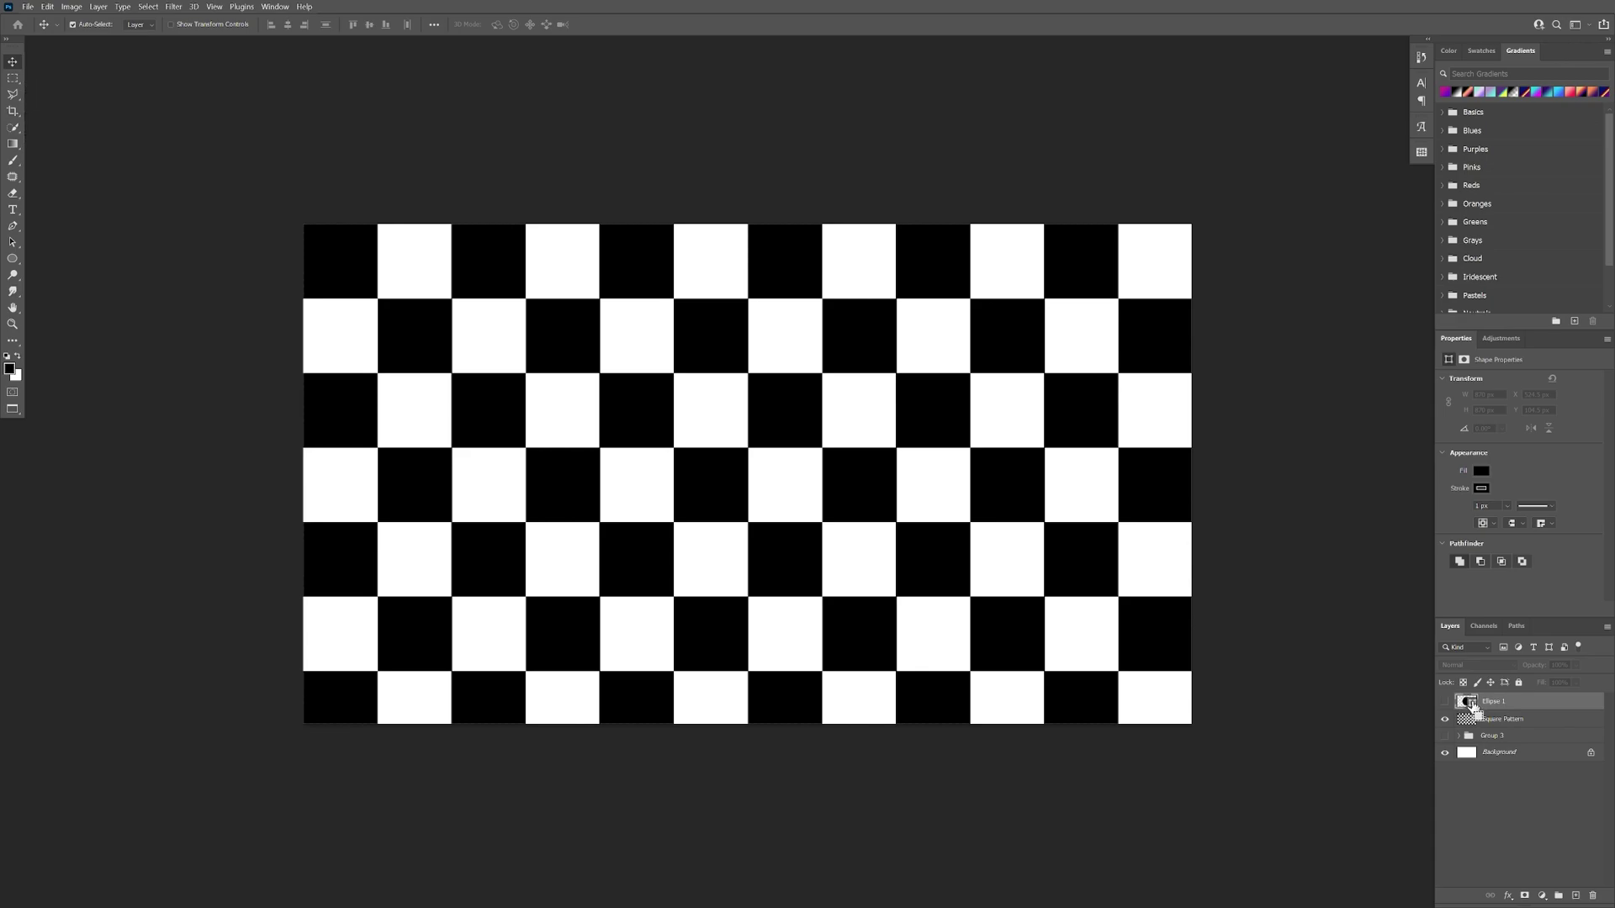
pyautogui.keyDown('ctrl'); pyautogui.click(1468, 701); pyautogui.keyUp('ctrl')
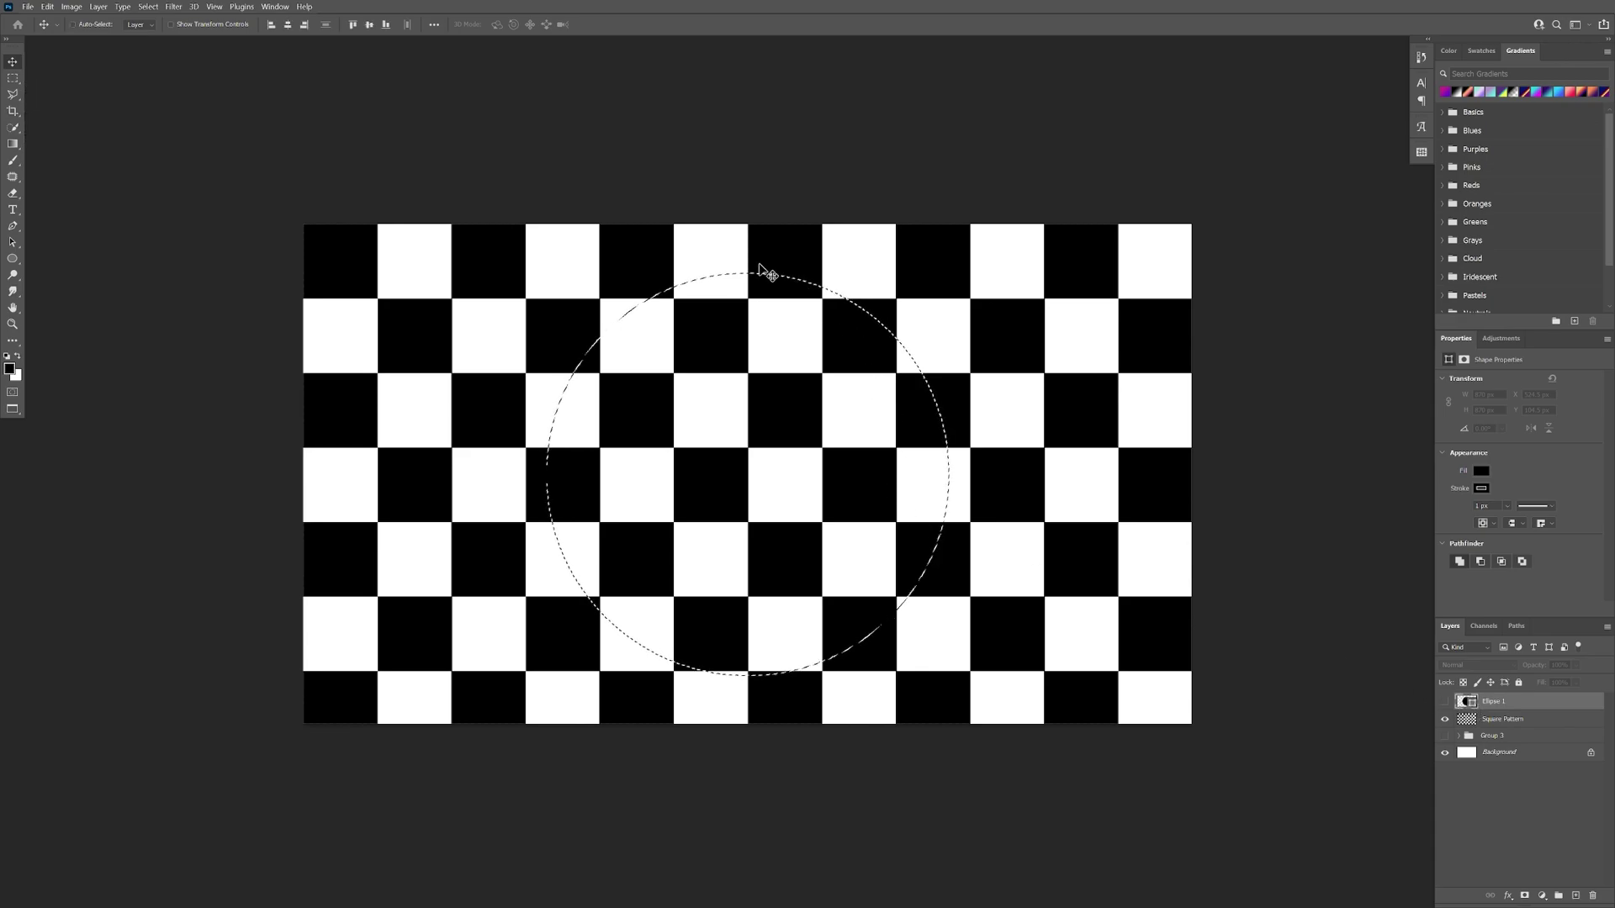
# - Apply the Spherize filter at 100% in Normal mode to the circular selection on the Square Pattern layer
pyautogui.click(1471, 721)
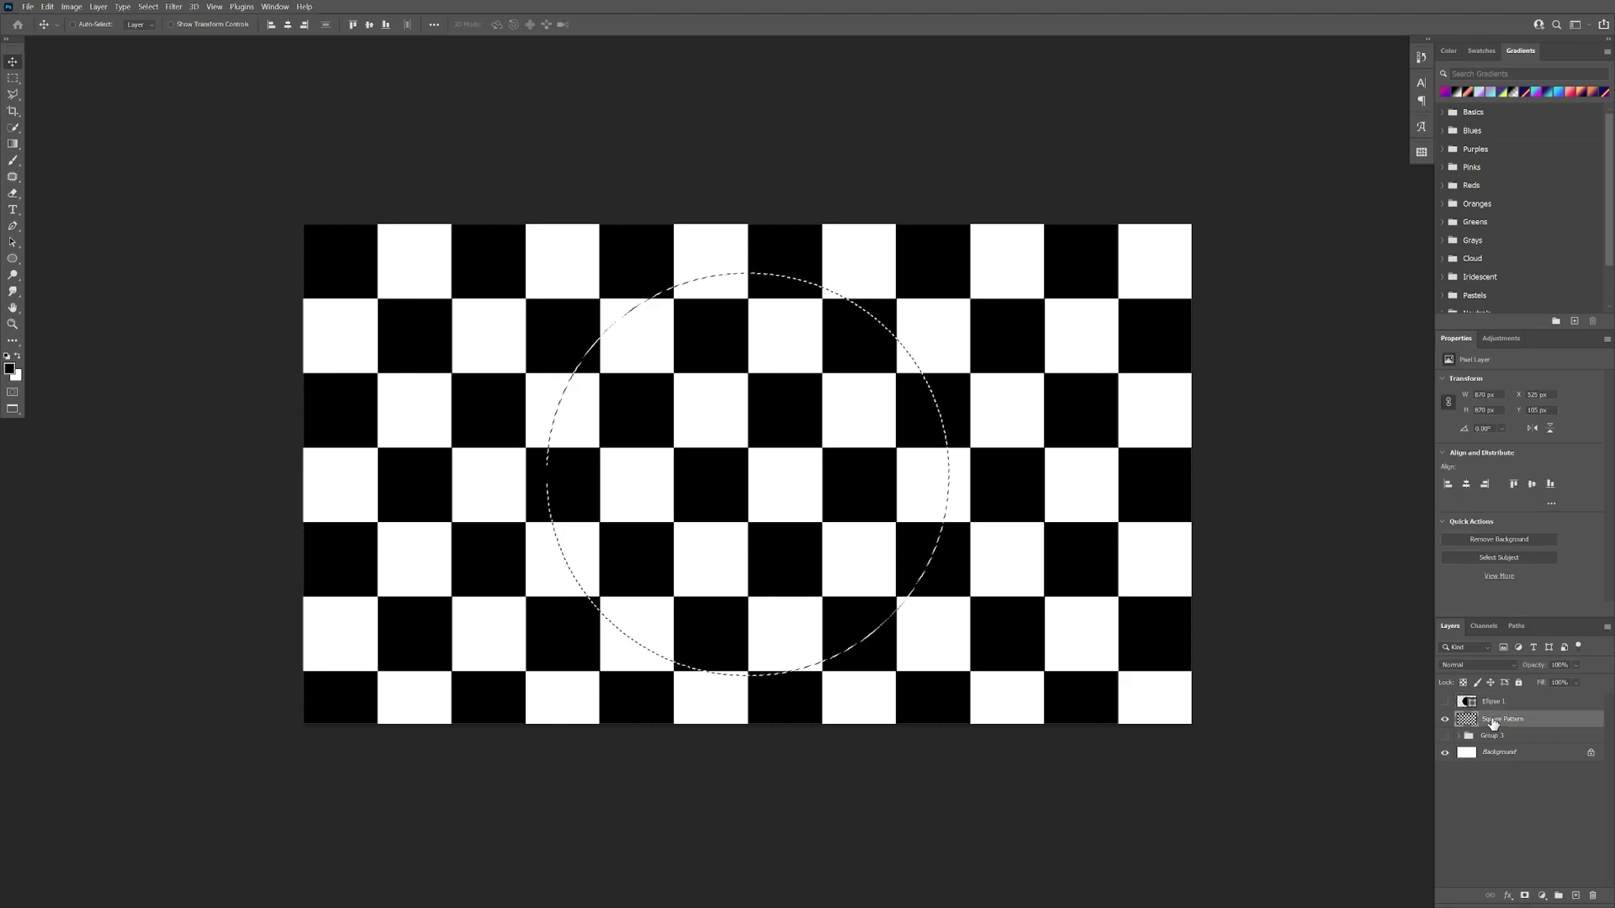
pyautogui.click(175, 8)
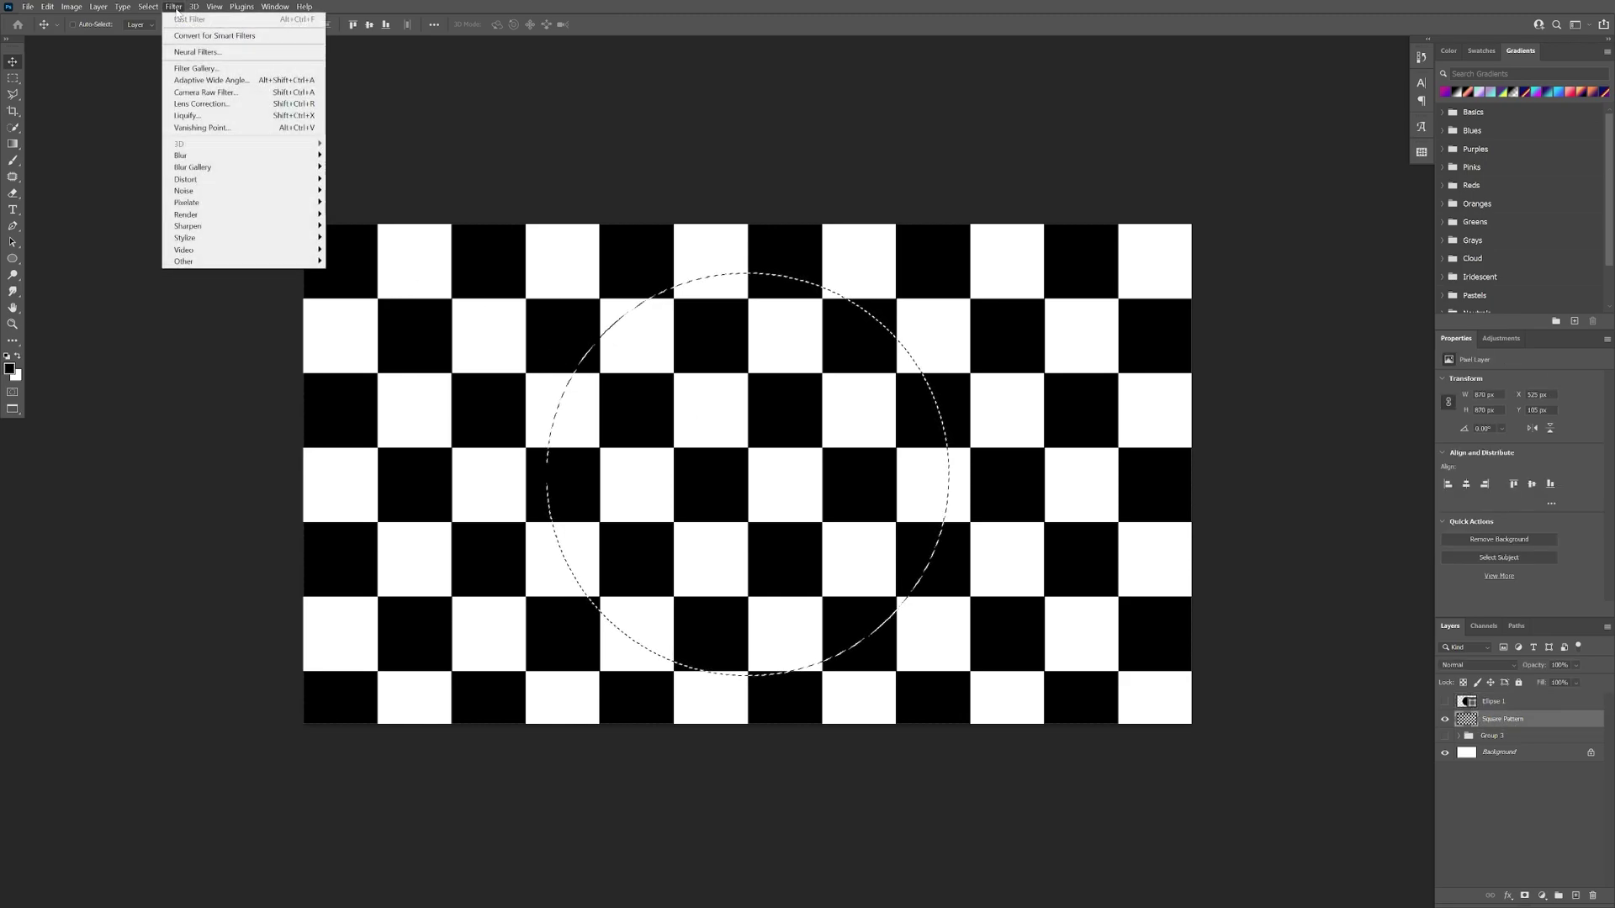
pyautogui.moveTo(278, 179)
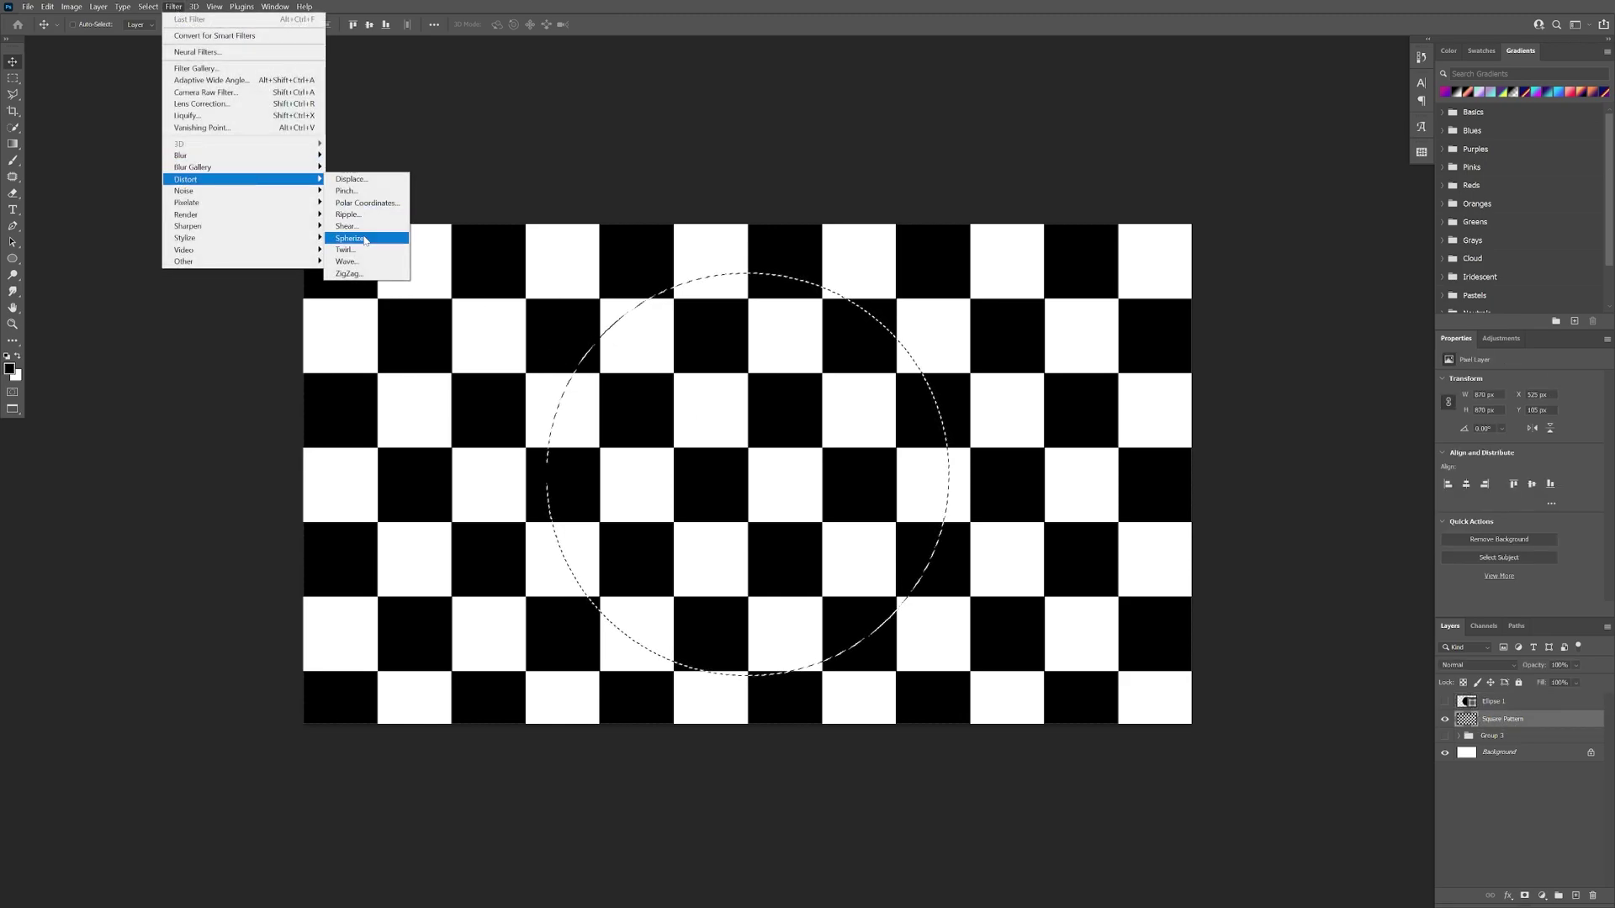
pyautogui.click(378, 240)
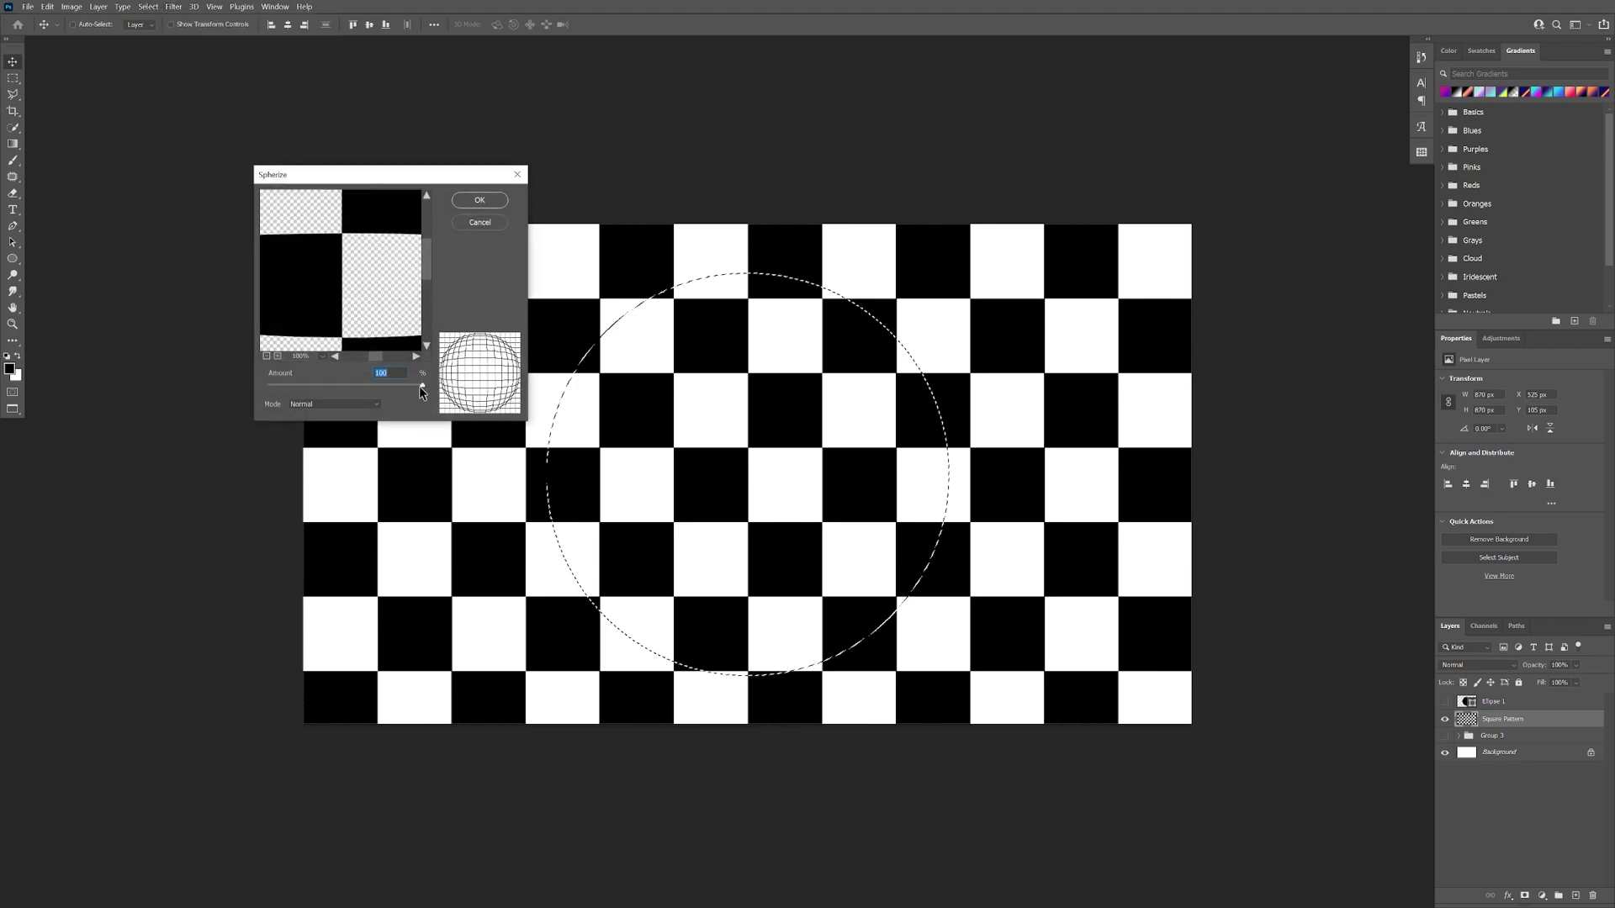
pyautogui.moveTo(422, 385)
pyautogui.mouseDown()
pyautogui.moveTo(409, 382)
pyautogui.moveTo(426, 383)
pyautogui.mouseUp()
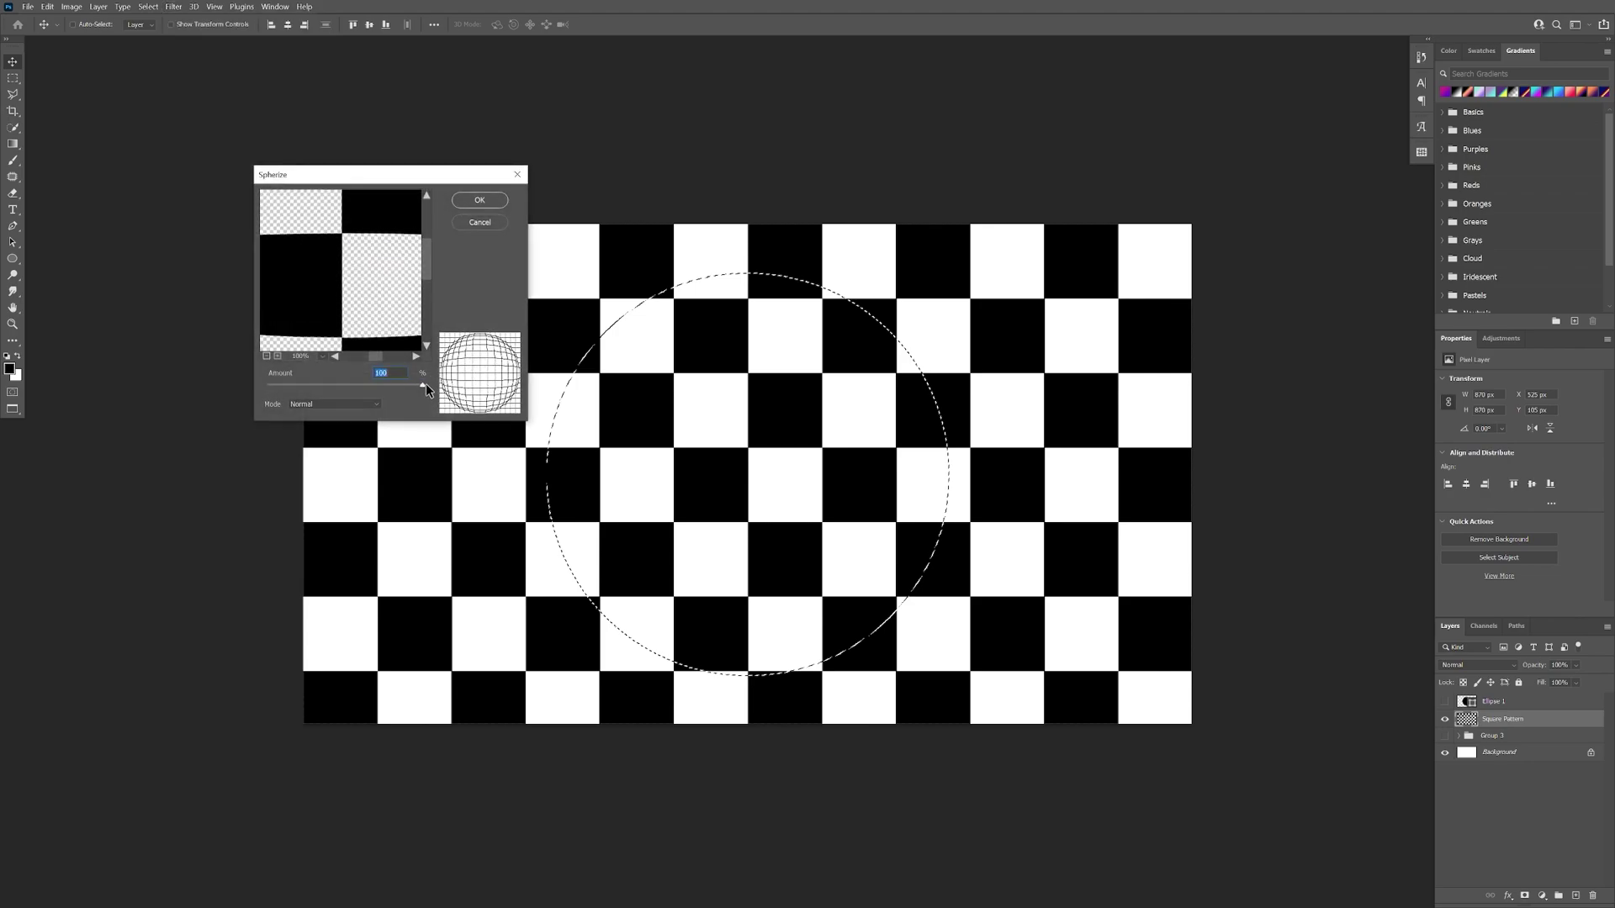
pyautogui.click(478, 202)
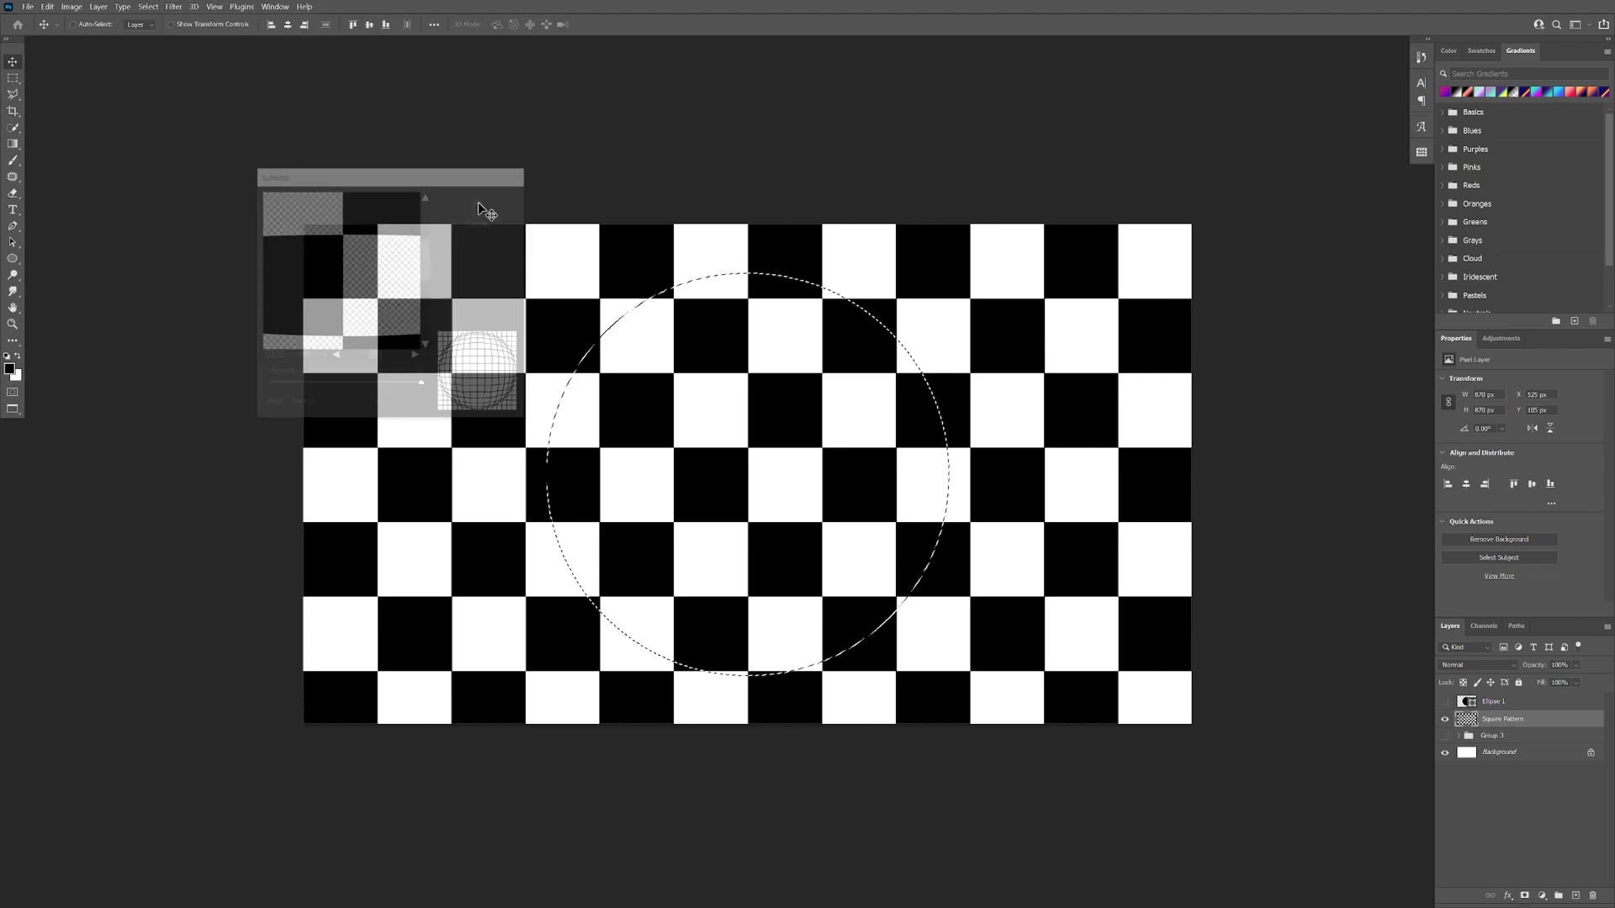
# - Repeat the Spherize filter once on the circular area, and deselect it
pyautogui.click(177, 7)
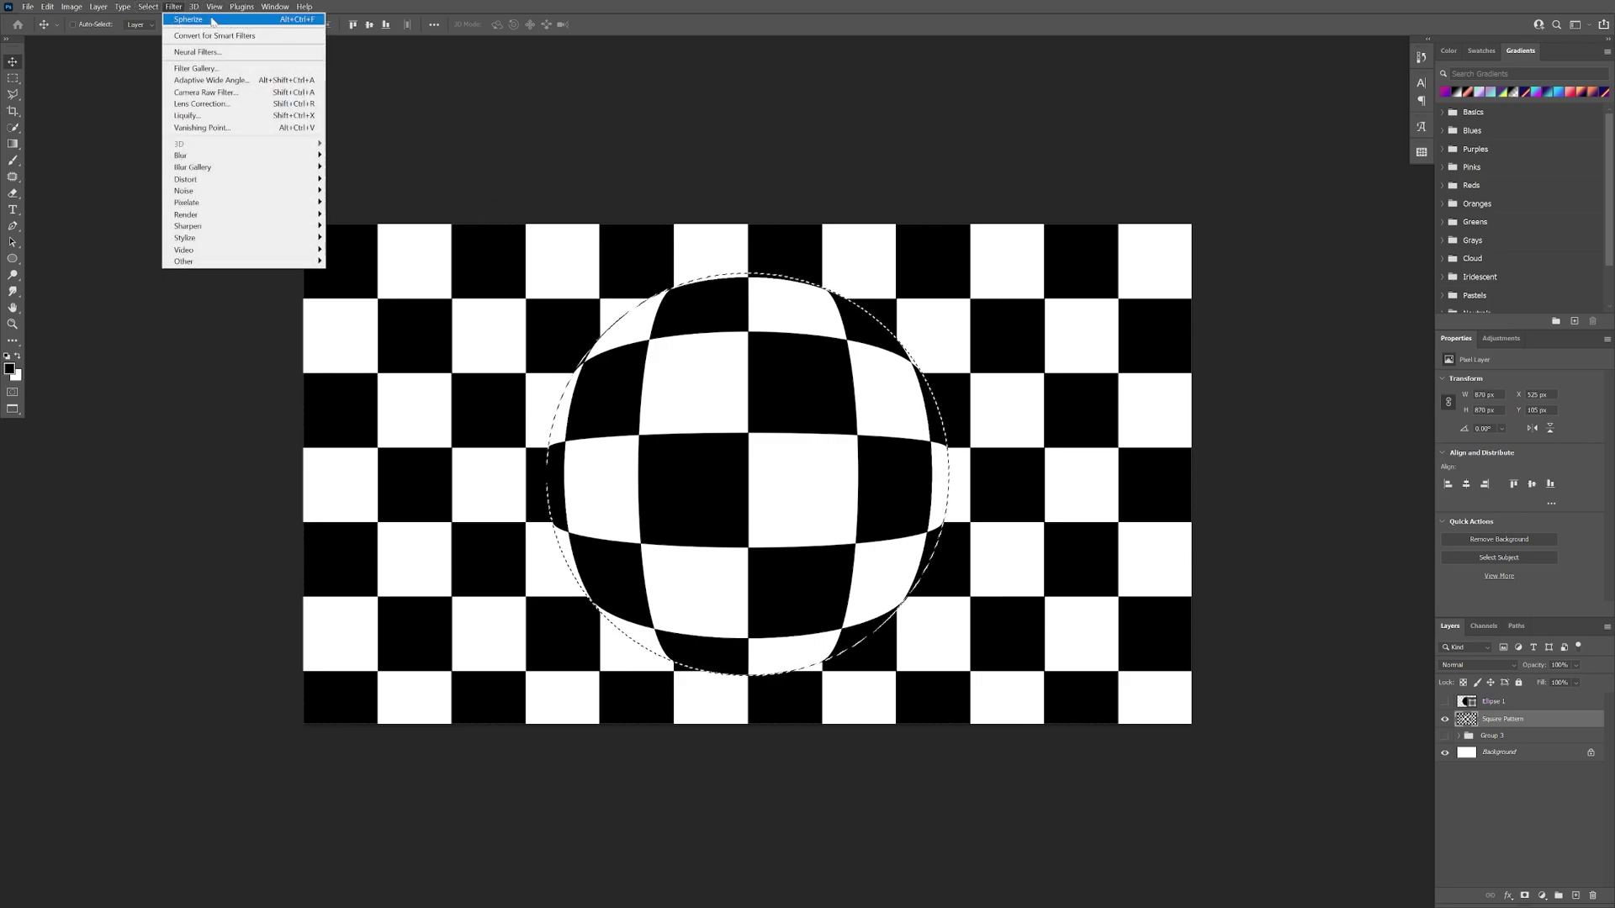
pyautogui.click(201, 20)
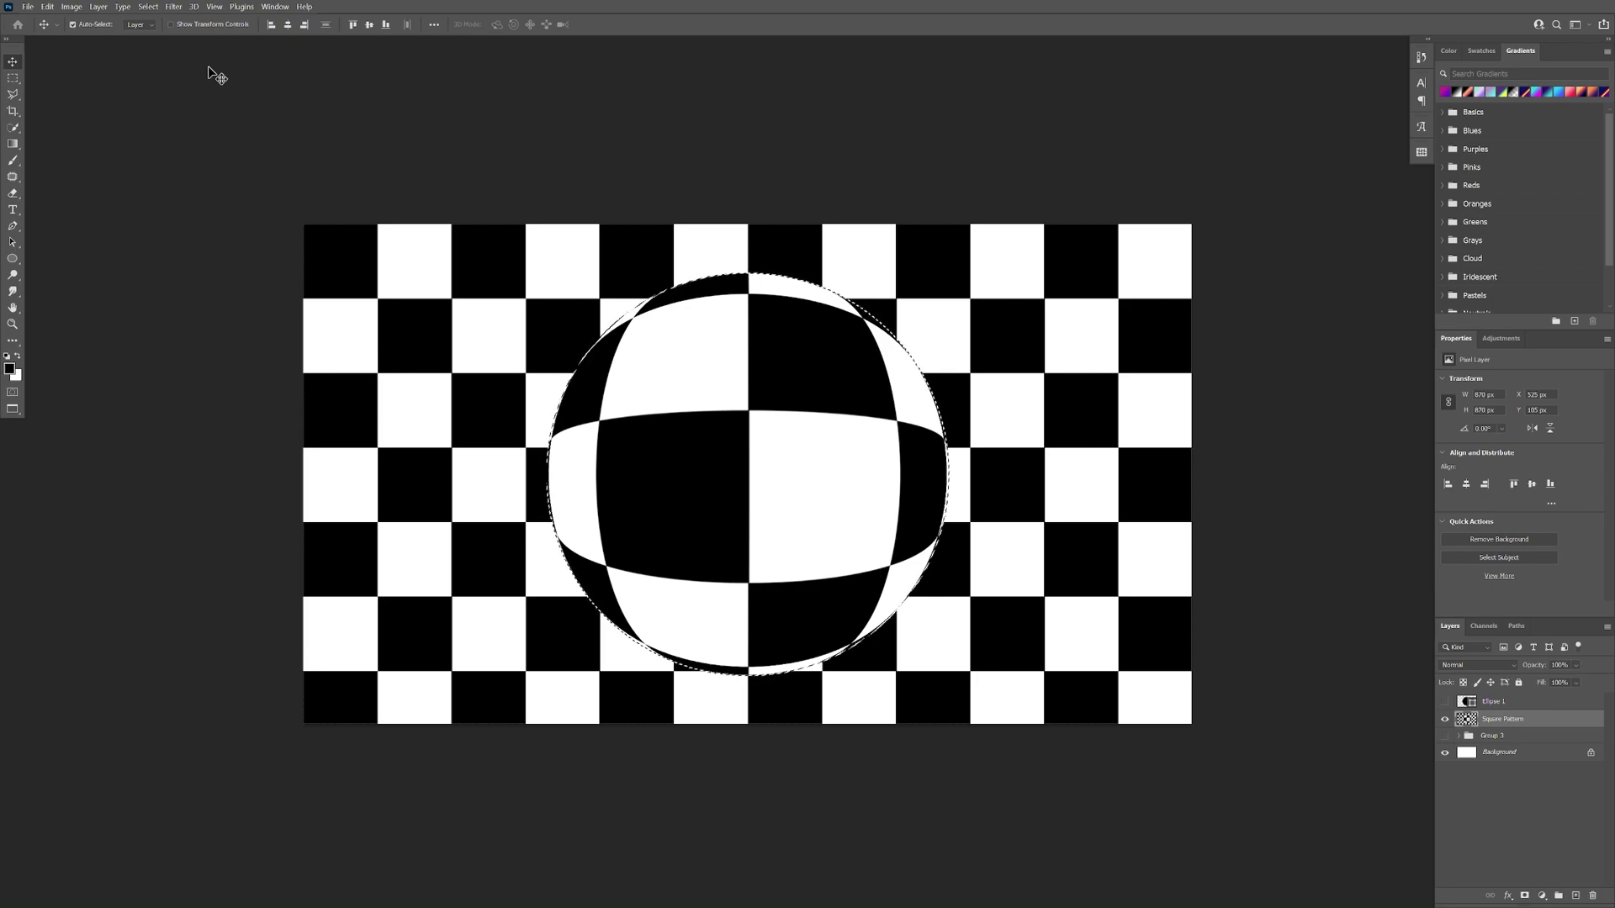
pyautogui.hotkey('ctrl', 'd')
pyautogui.hotkey('ctrl', '-')
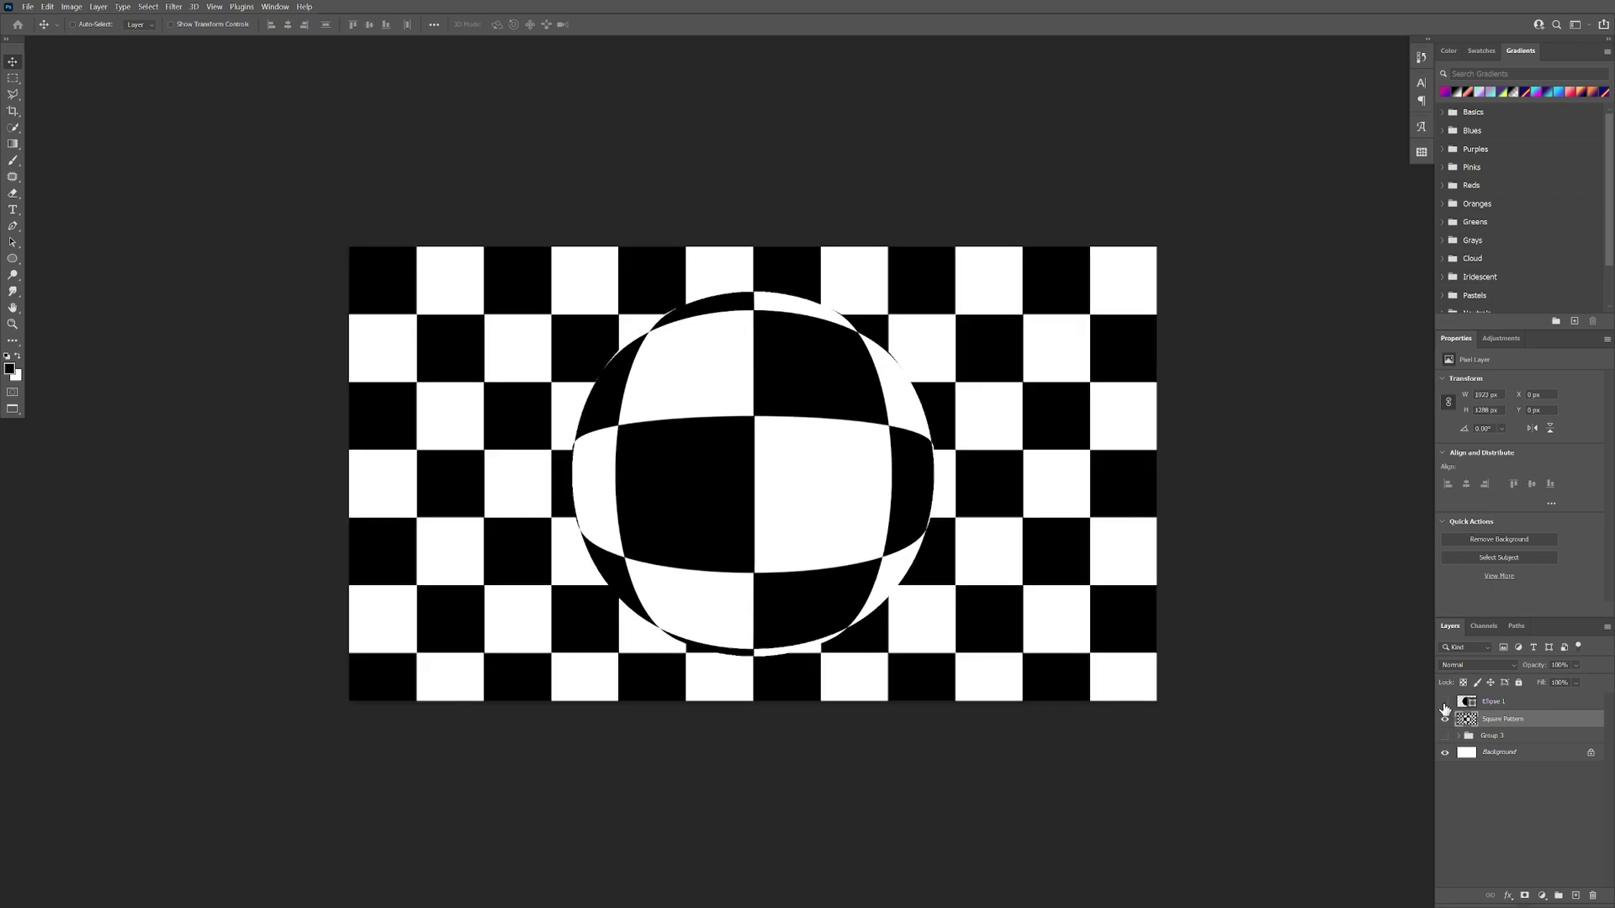
# - Show the Ellipse 1 circle layer again and set its fill to 0%
pyautogui.click(1444, 703)
pyautogui.click(1495, 703)
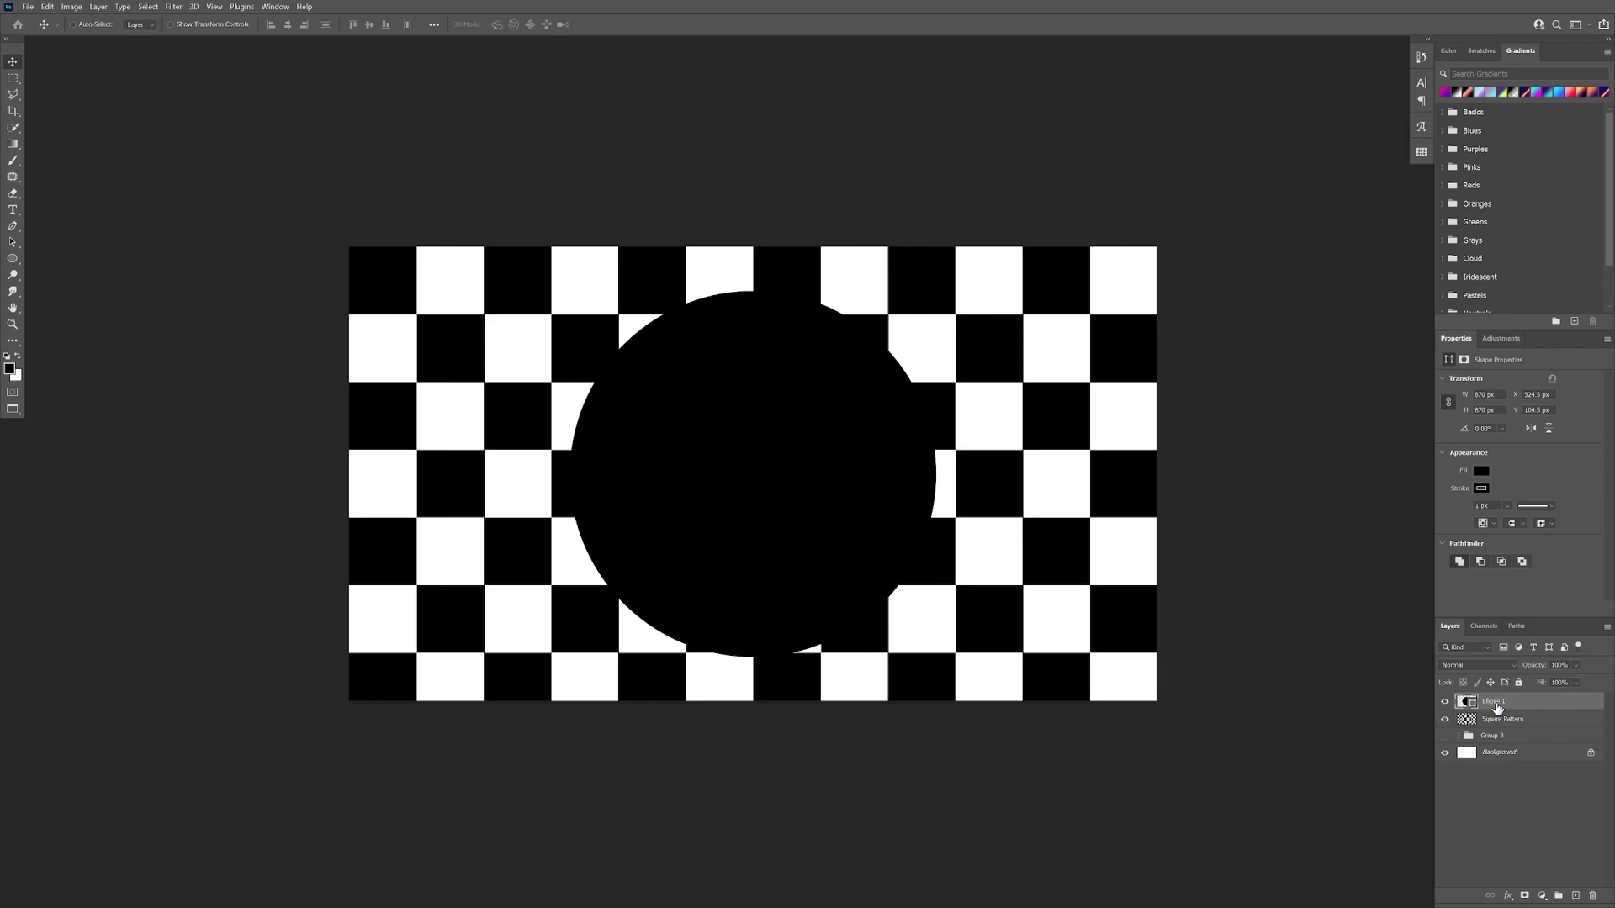
pyautogui.click(1576, 683)
pyautogui.moveTo(1536, 703); pyautogui.dragTo(1506, 703)
pyautogui.click(1502, 705)
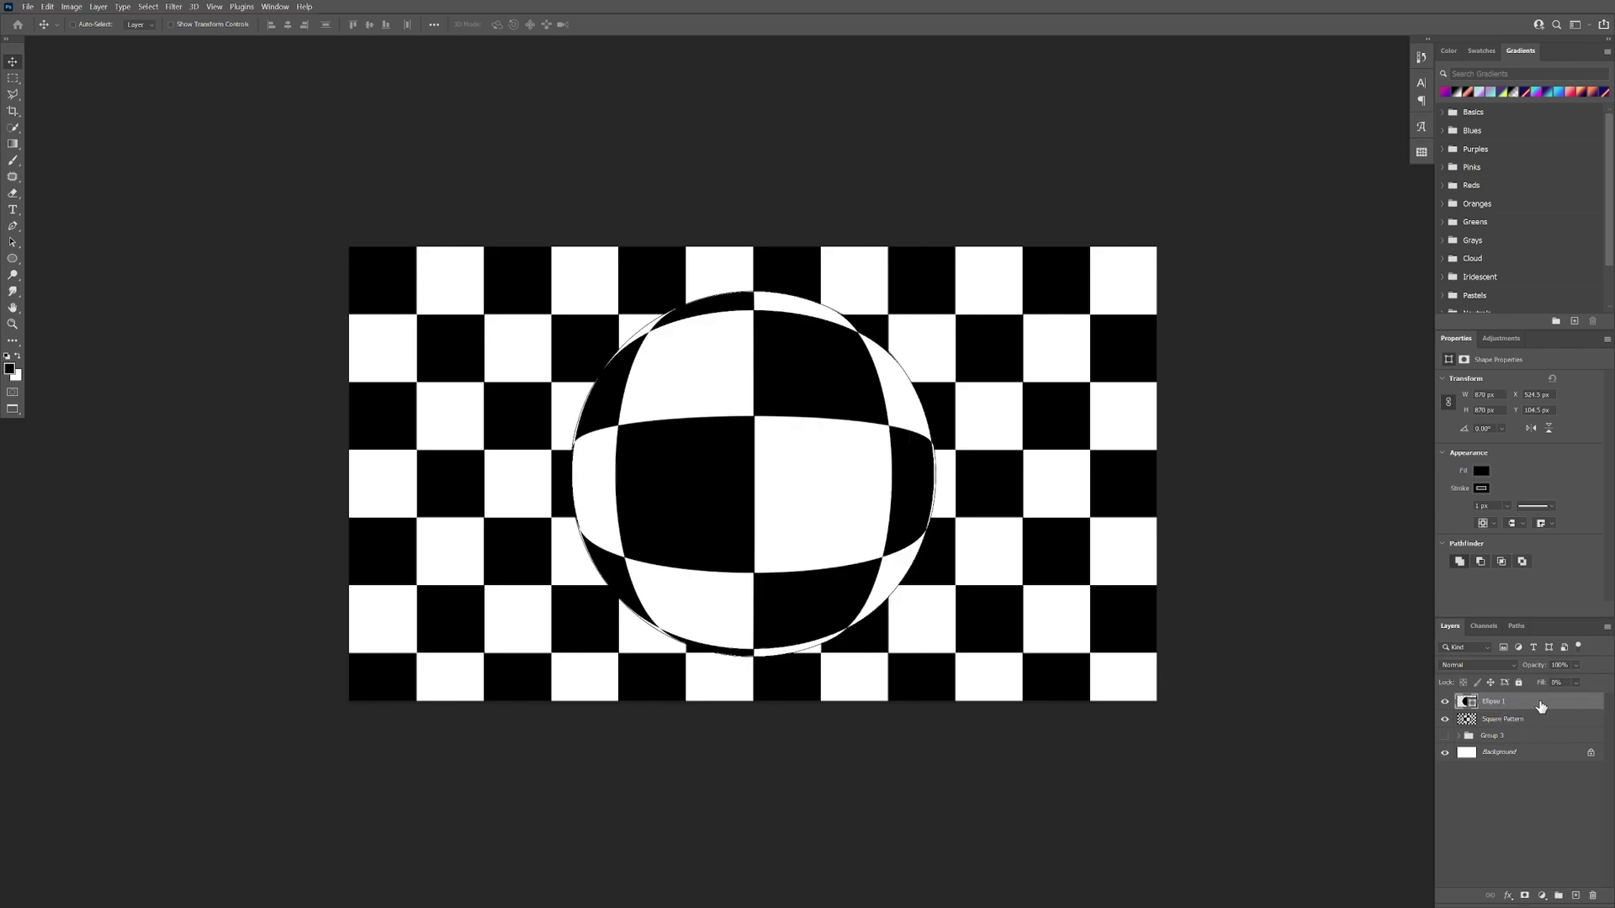
# - Add a black Drop Shadow to the circle in Normal mode with 100% opacity, about 33% spread and 250 px size
pyautogui.doubleClick(1540, 707)
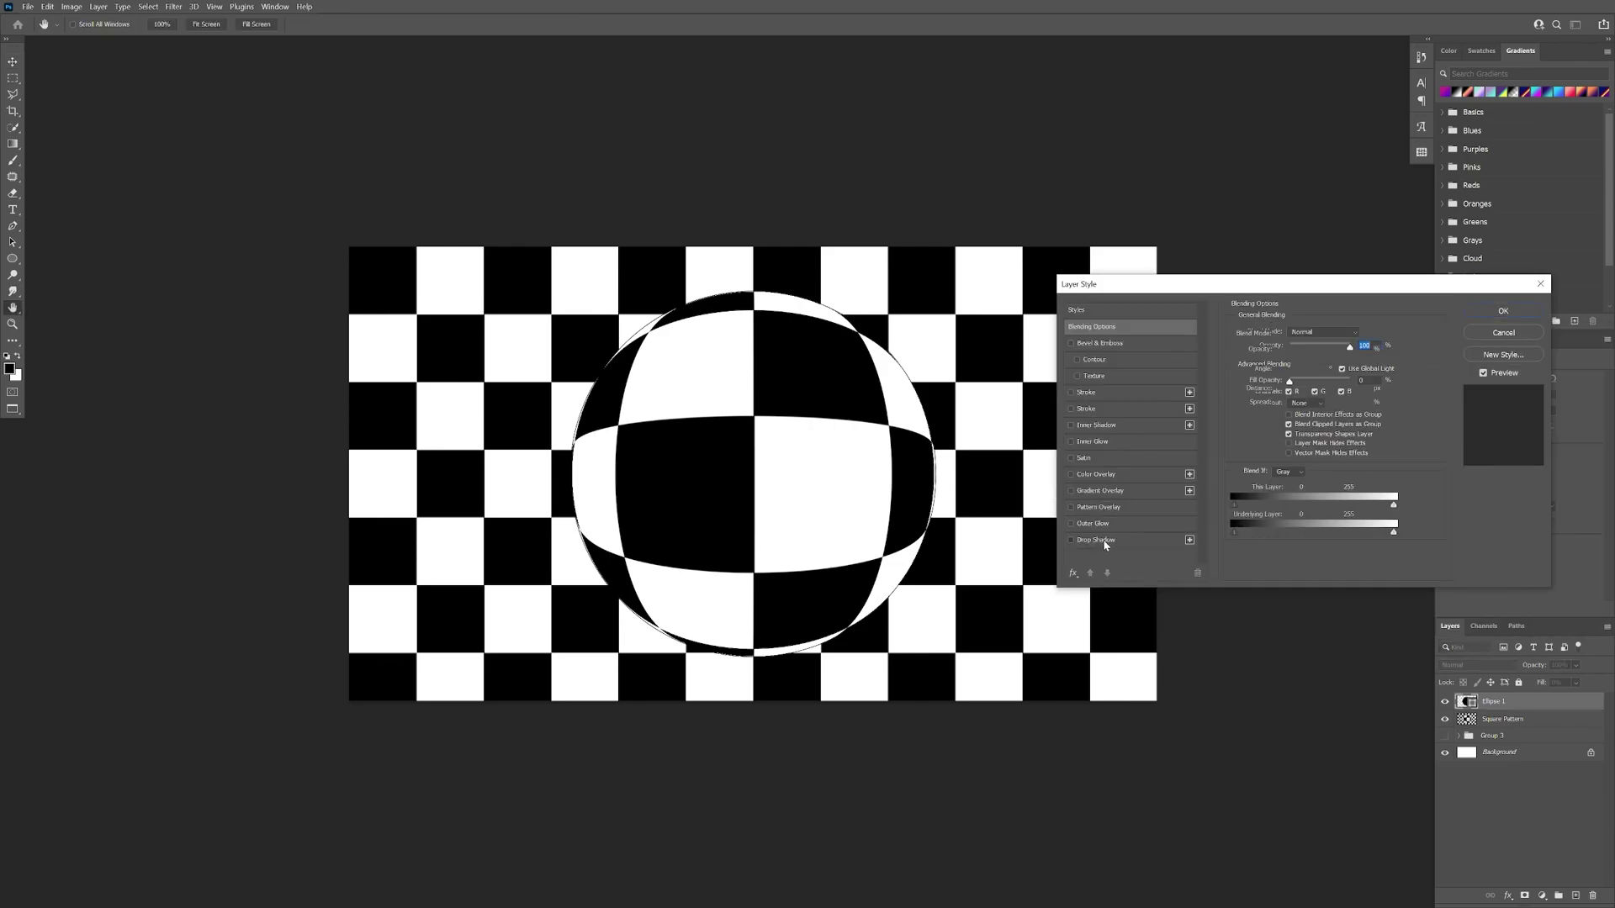
pyautogui.click(1103, 542)
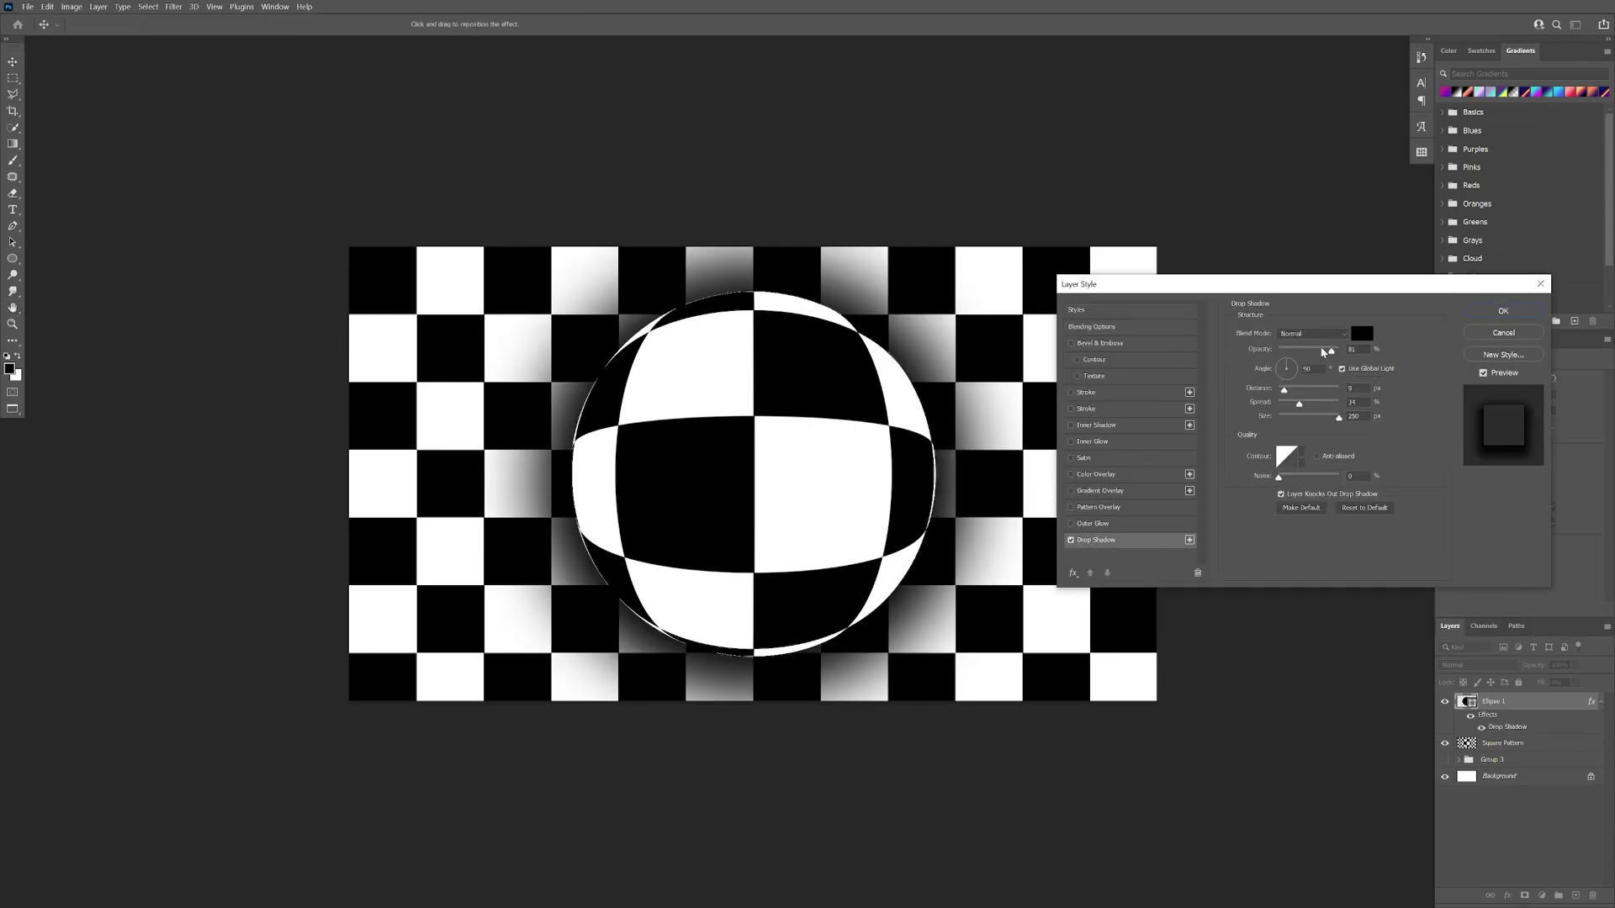
pyautogui.moveTo(1325, 352)
pyautogui.mouseDown()
pyautogui.moveTo(1308, 351)
pyautogui.moveTo(1354, 350)
pyautogui.mouseUp()
pyautogui.click(1305, 333)
pyautogui.click(1305, 345)
pyautogui.moveTo(1299, 406); pyautogui.dragTo(1301, 406)
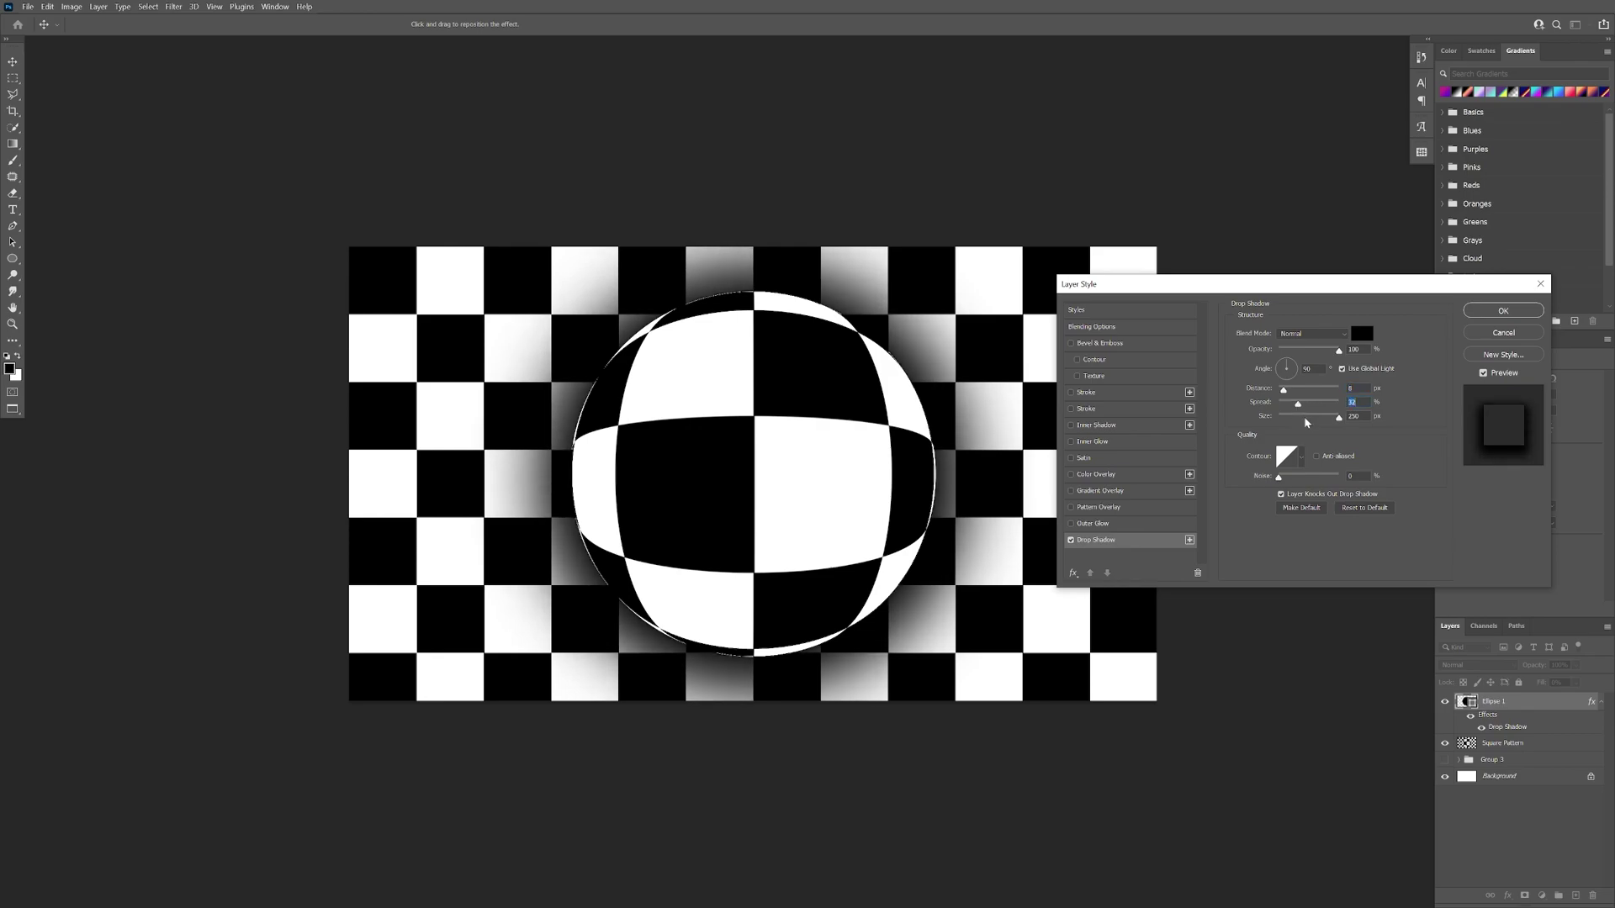
pyautogui.moveTo(1311, 421); pyautogui.dragTo(1355, 425)
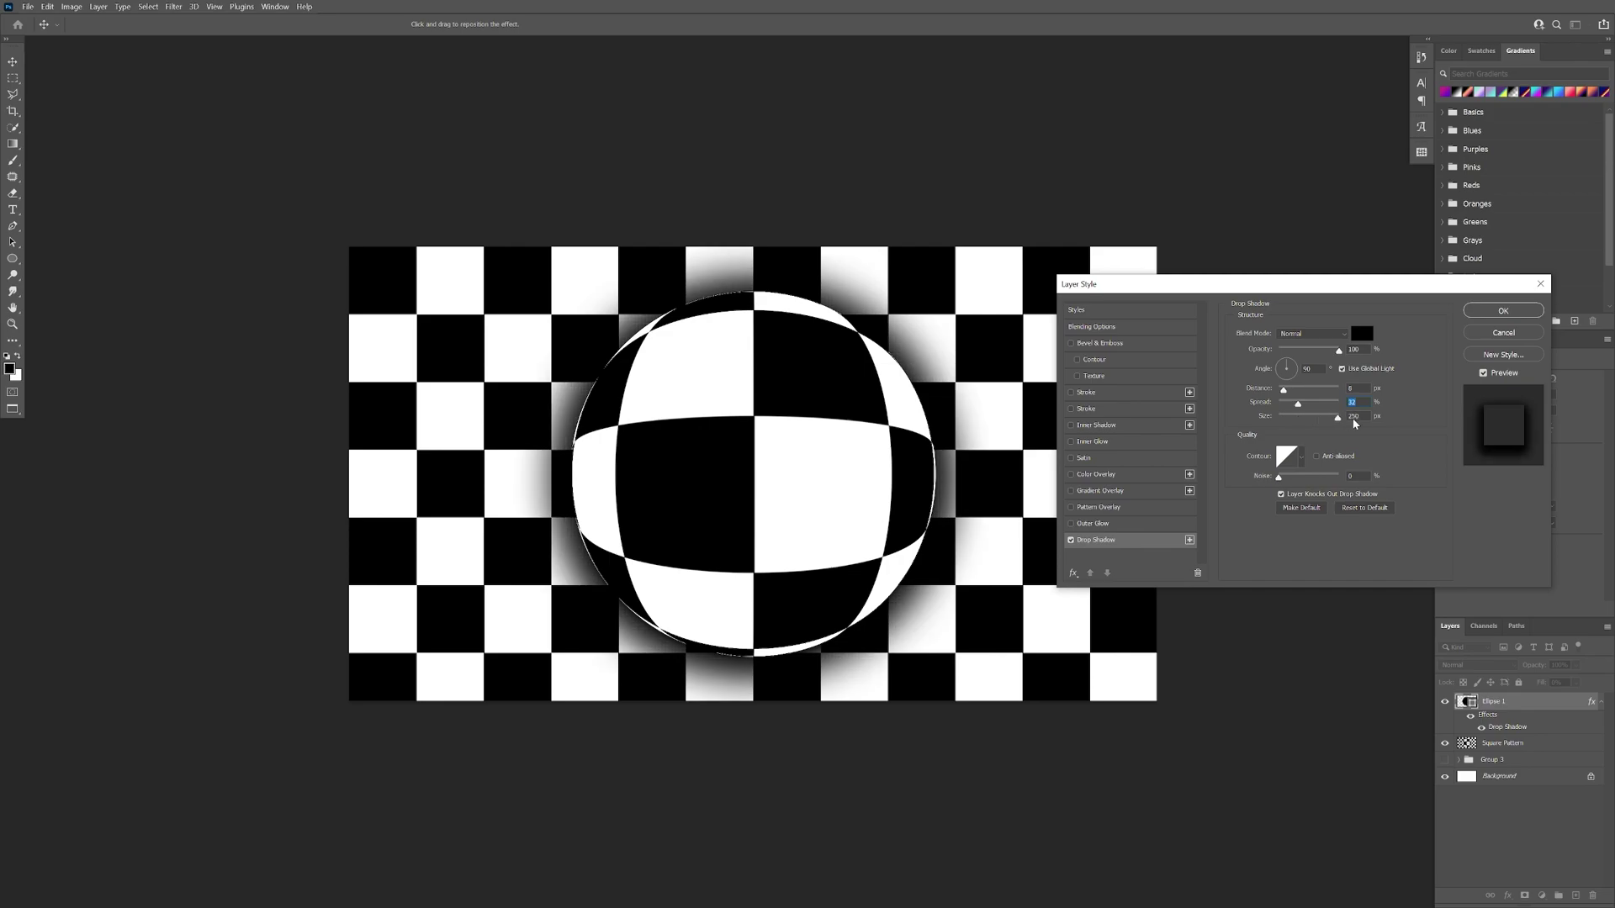
pyautogui.click(1142, 546)
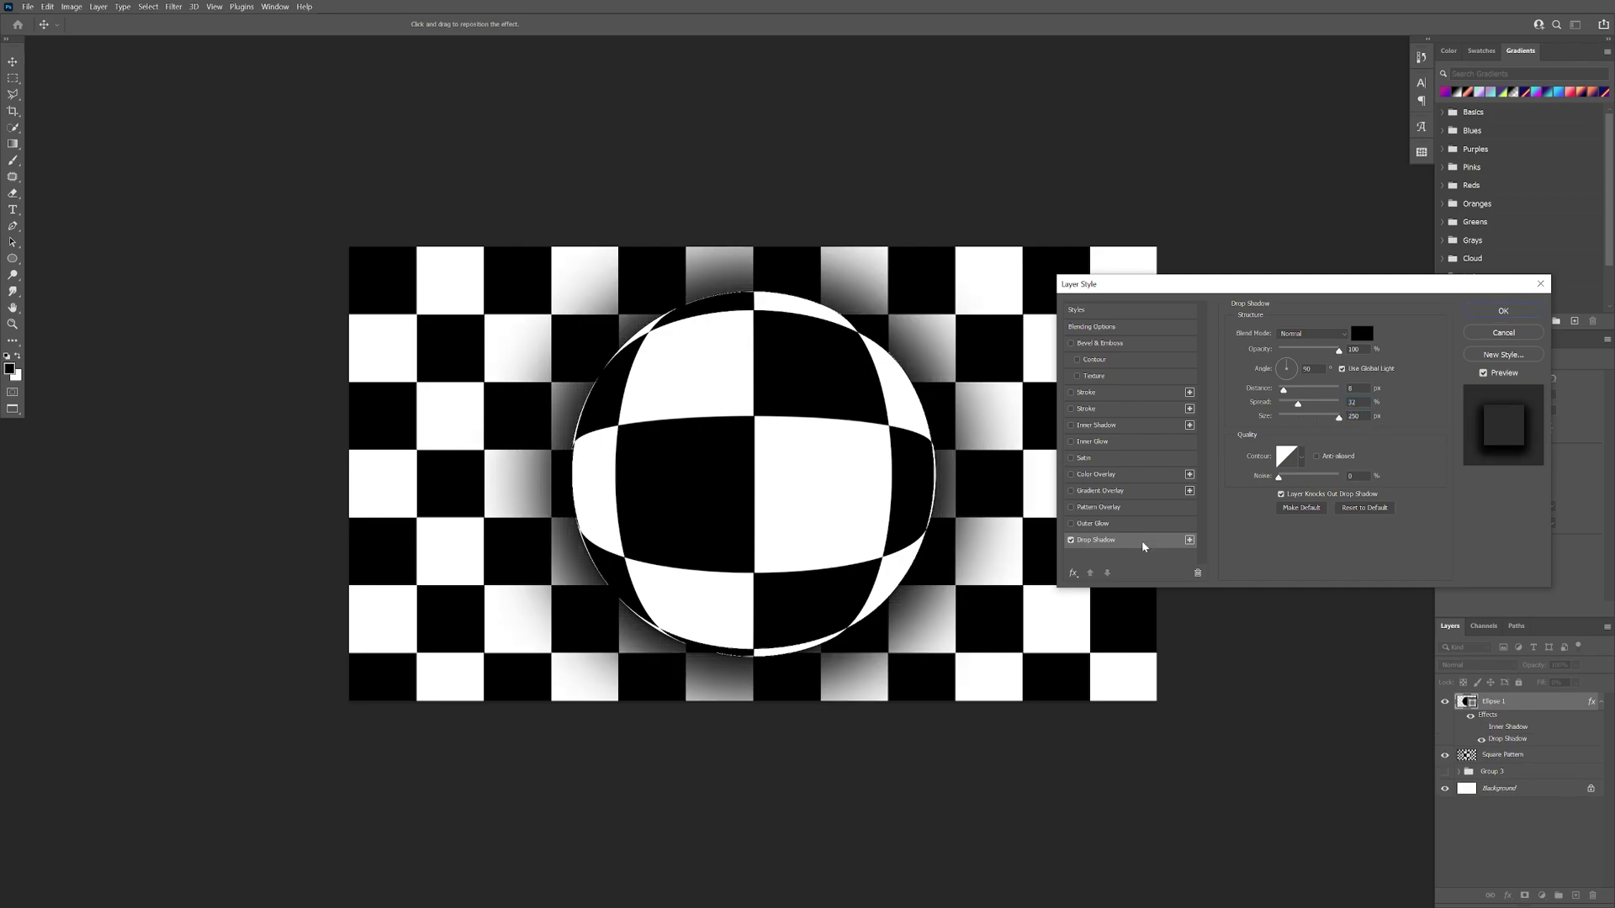
# - Add a Multiply Inner Shadow to the circle at about 71% opacity, lit from the lower left, with increased distance and 250 px size
pyautogui.click(1095, 426)
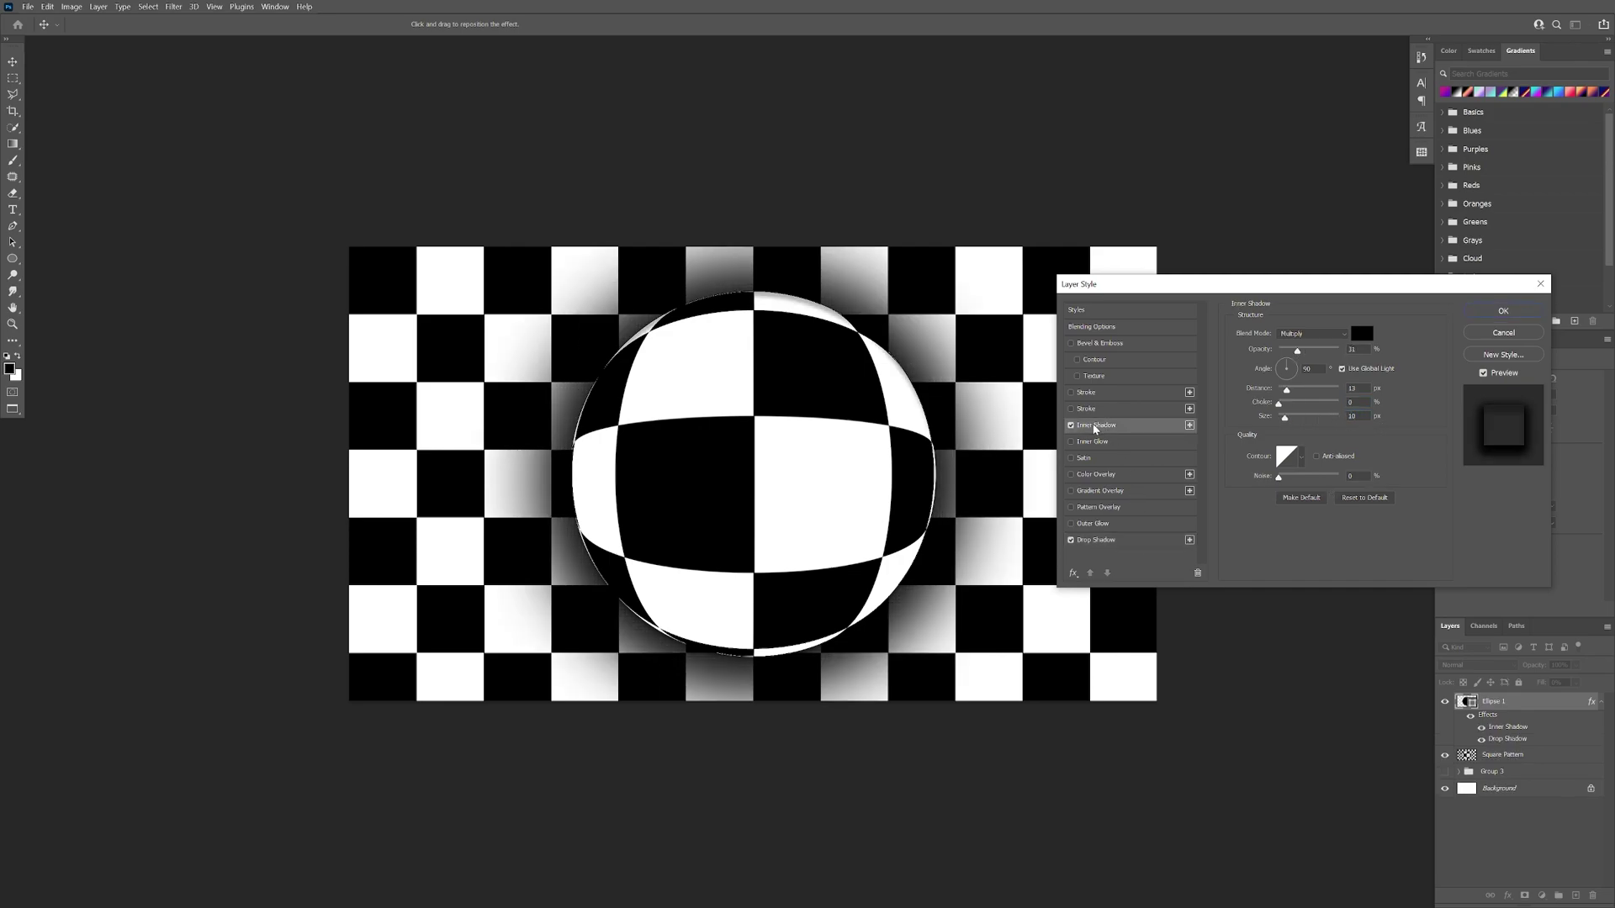
pyautogui.click(1327, 350)
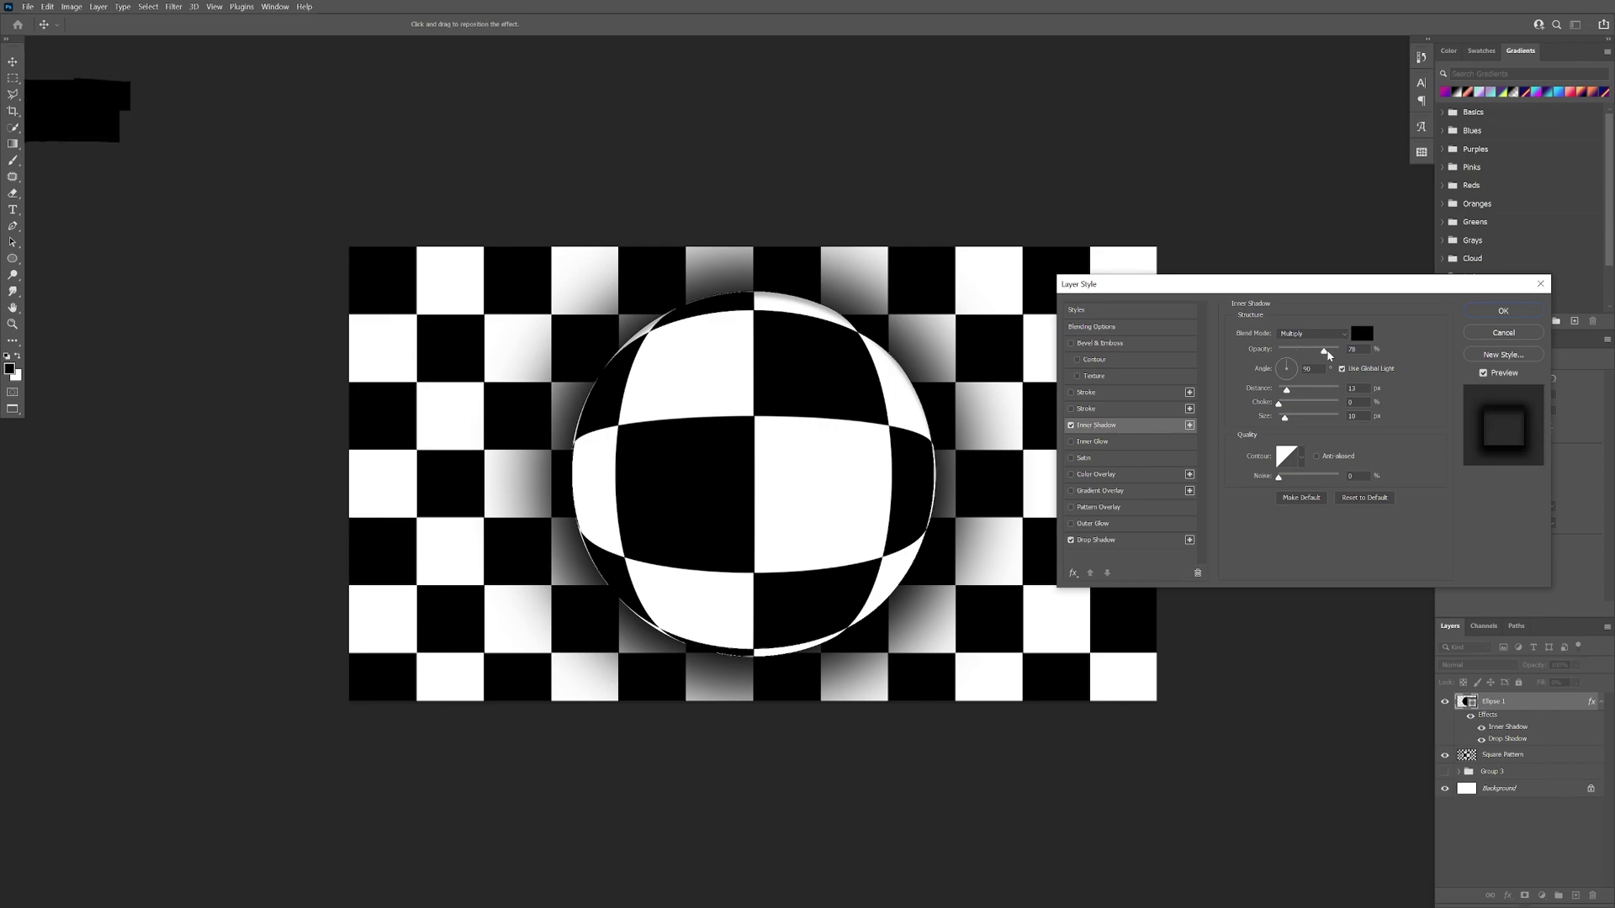
pyautogui.moveTo(1327, 351); pyautogui.dragTo(1311, 391)
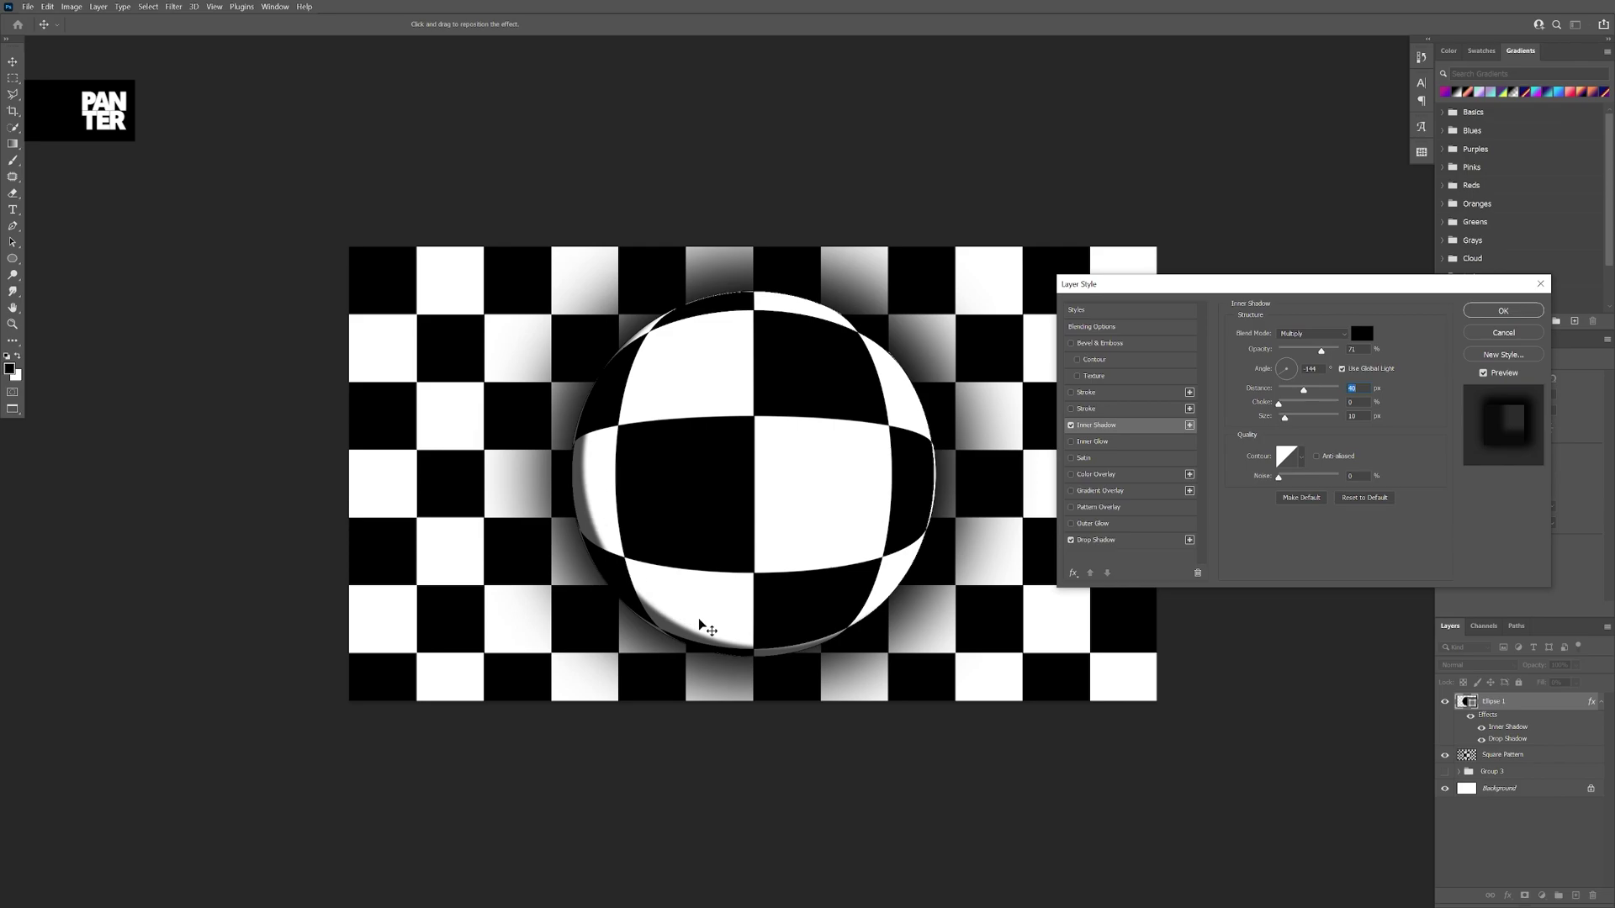
pyautogui.moveTo(1291, 421); pyautogui.dragTo(1339, 420)
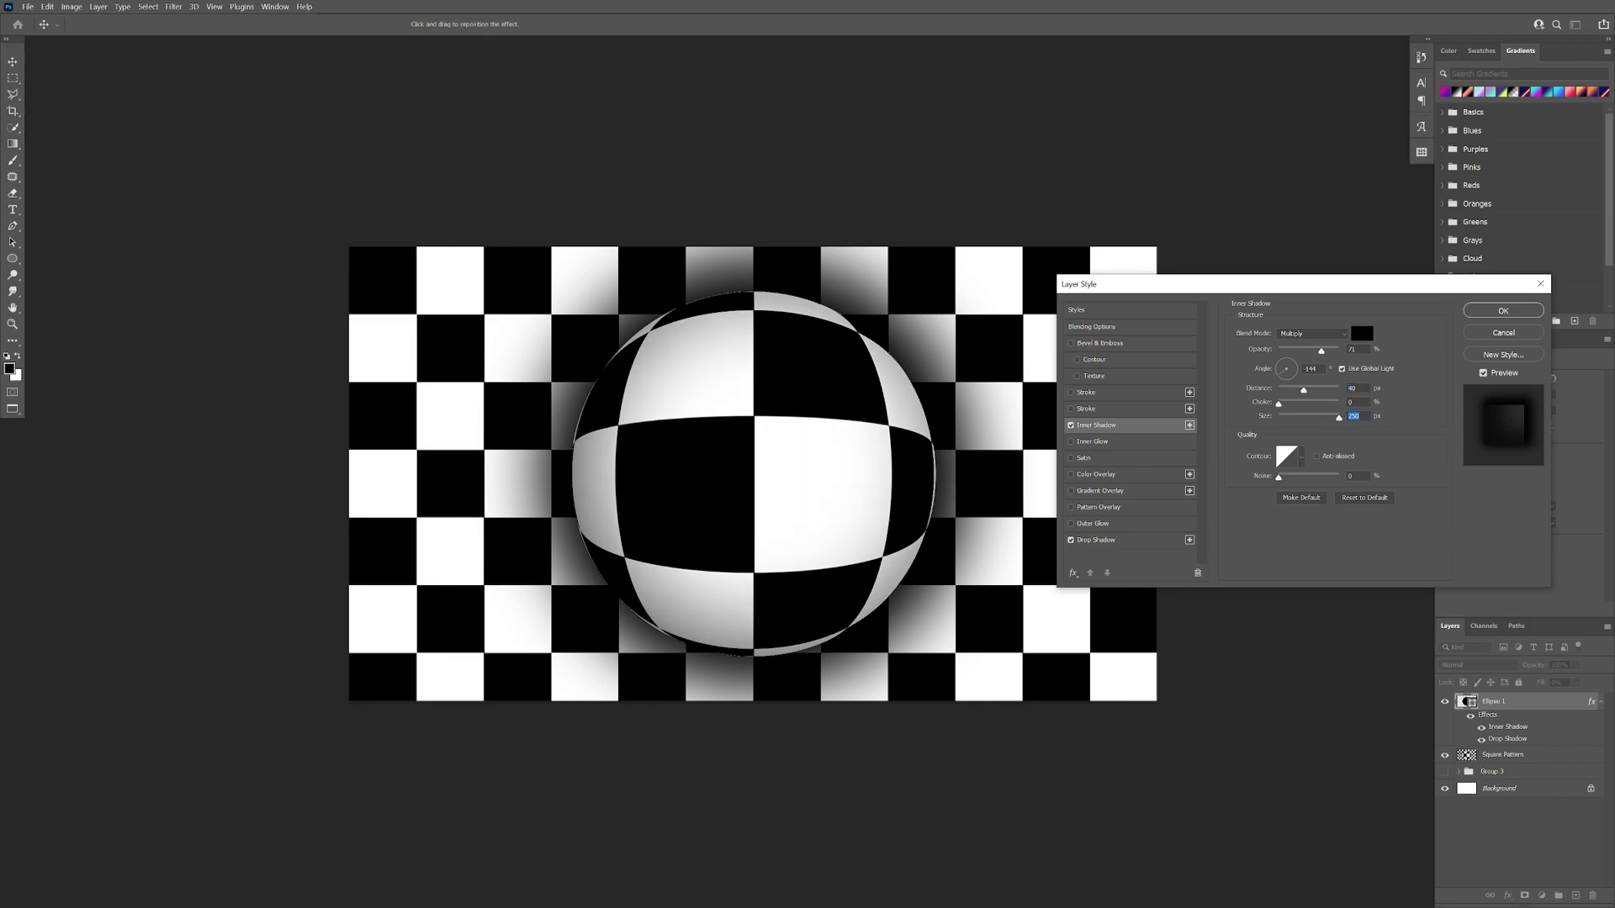
# - Add a thin white Inner Glow to the circle's edge with about 71% opacity and 100% choke
pyautogui.click(1089, 443)
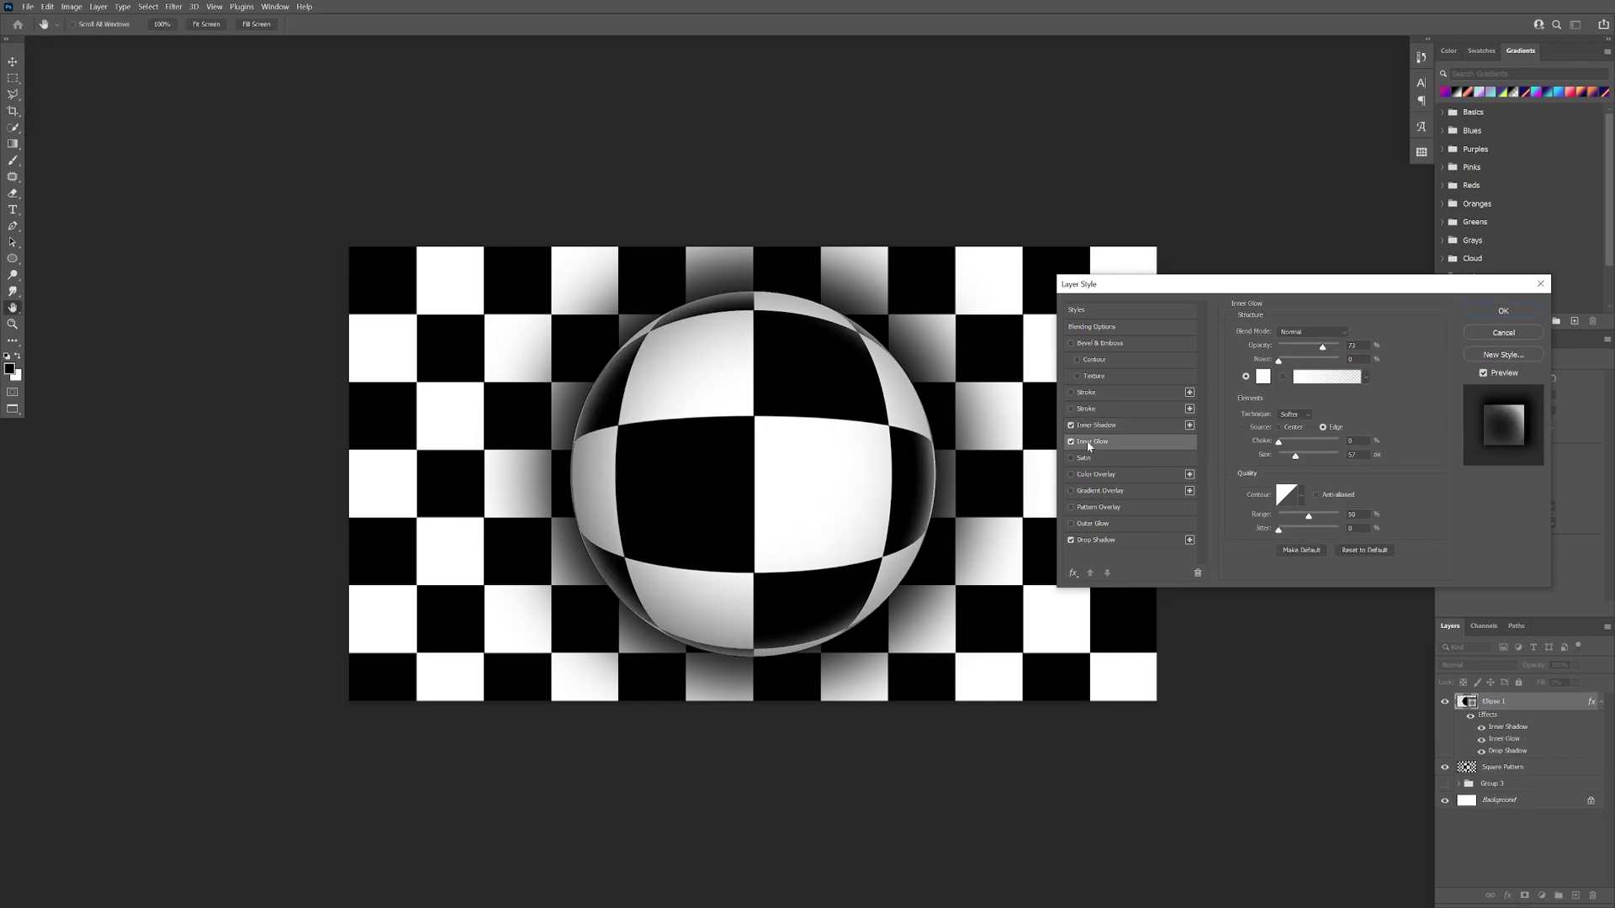
pyautogui.click(1264, 378)
pyautogui.click(1236, 334)
pyautogui.moveTo(1321, 350); pyautogui.dragTo(1322, 348)
pyautogui.moveTo(1295, 455); pyautogui.dragTo(1282, 456)
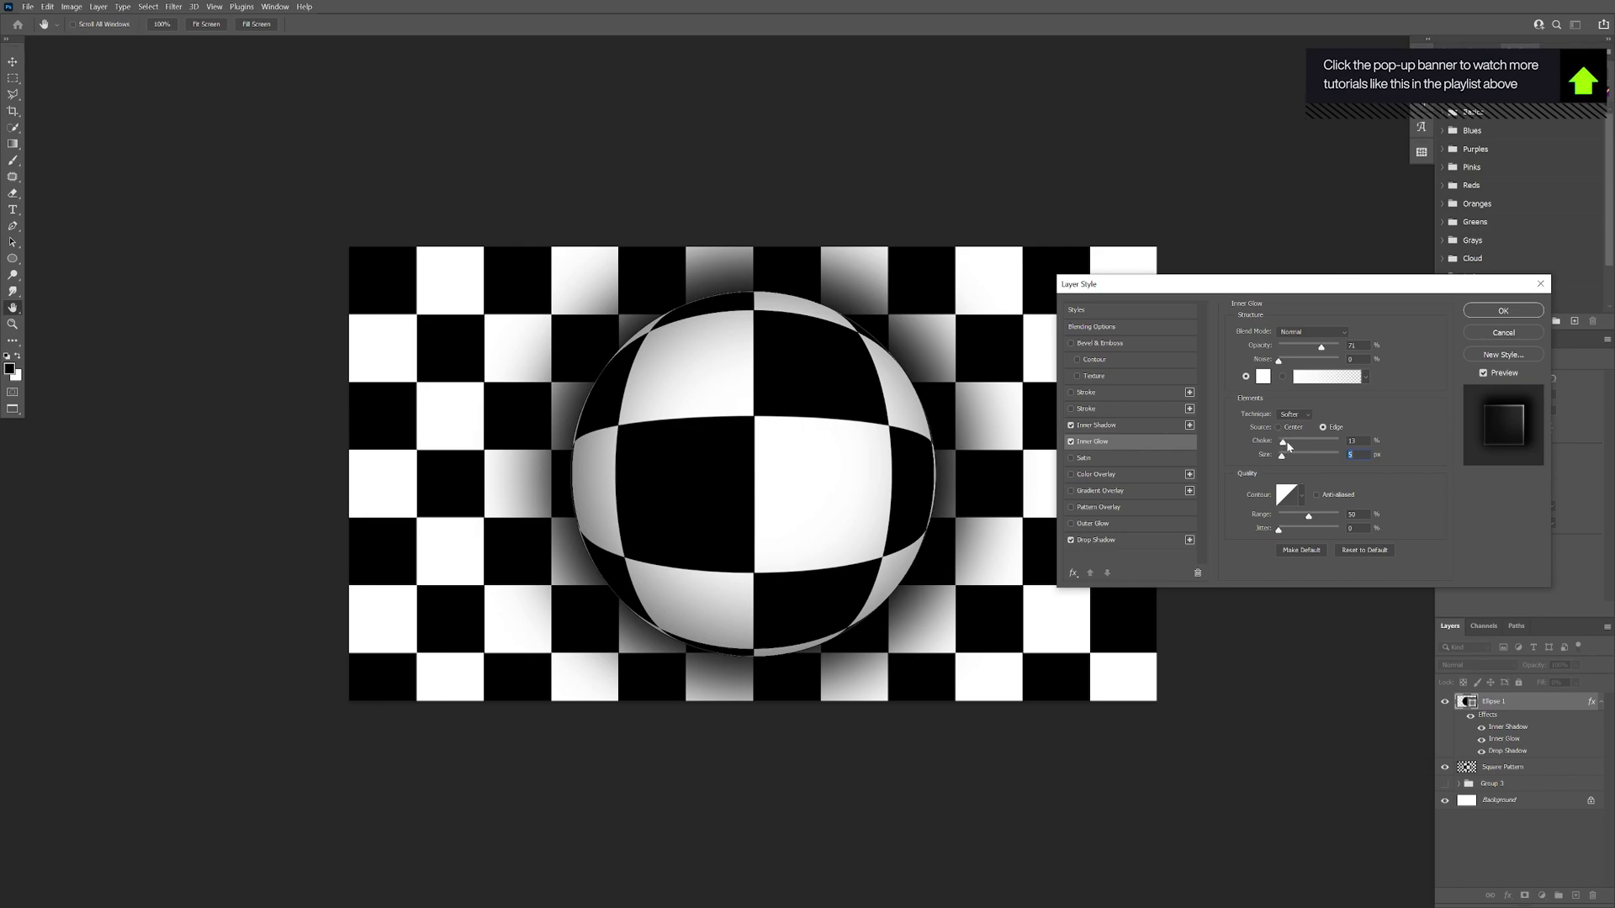
pyautogui.moveTo(1279, 443); pyautogui.dragTo(1350, 454)
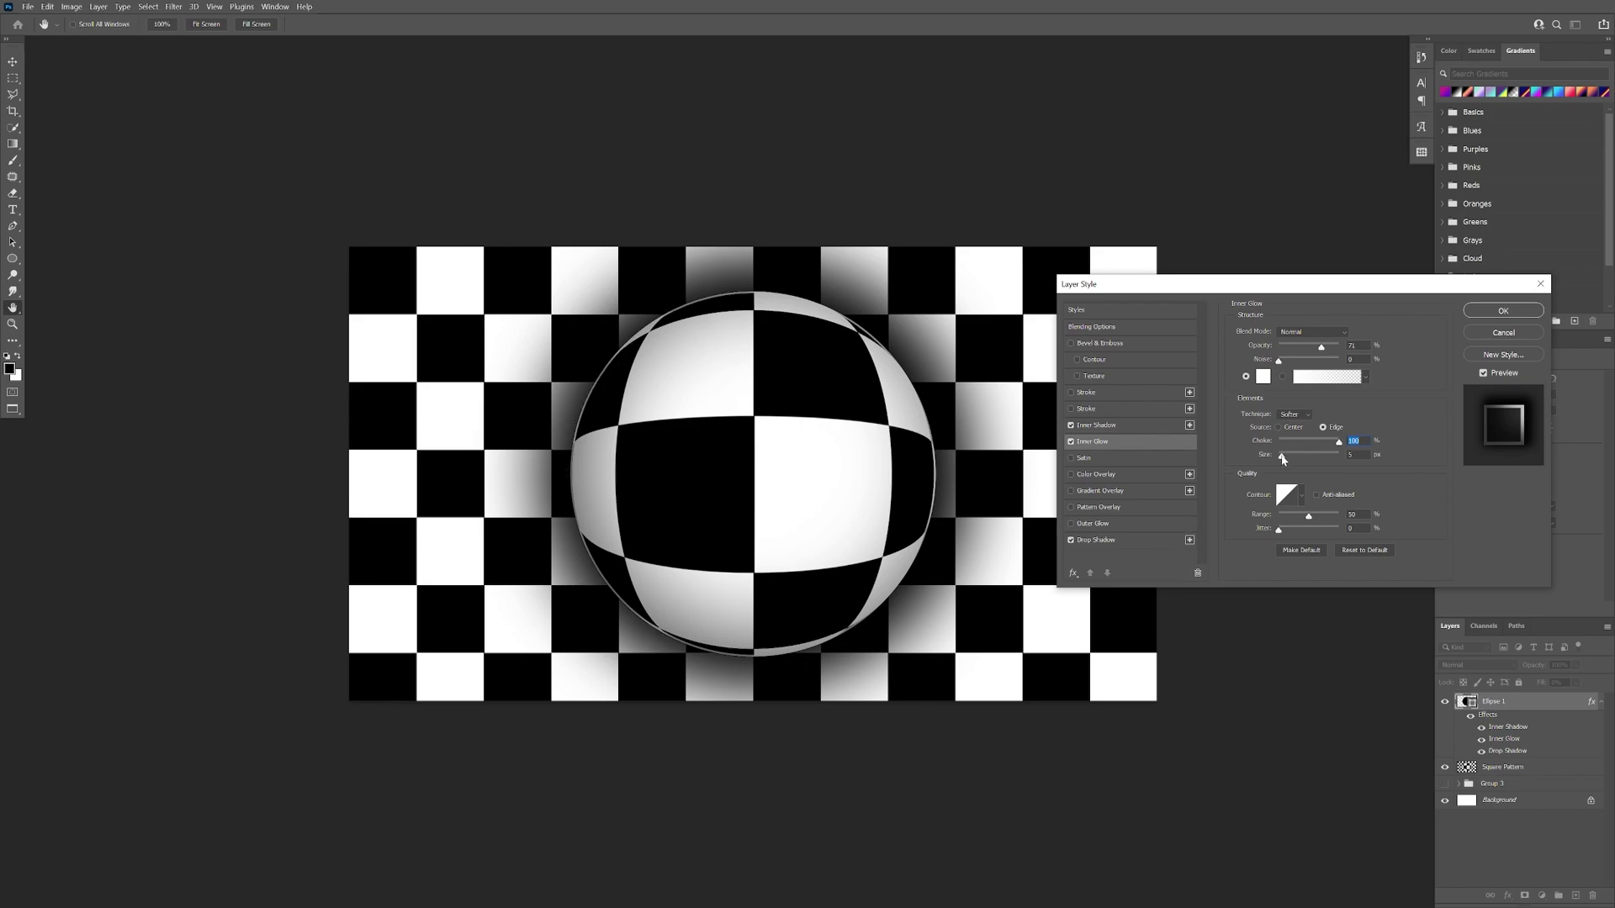
pyautogui.moveTo(1282, 459); pyautogui.dragTo(1285, 459)
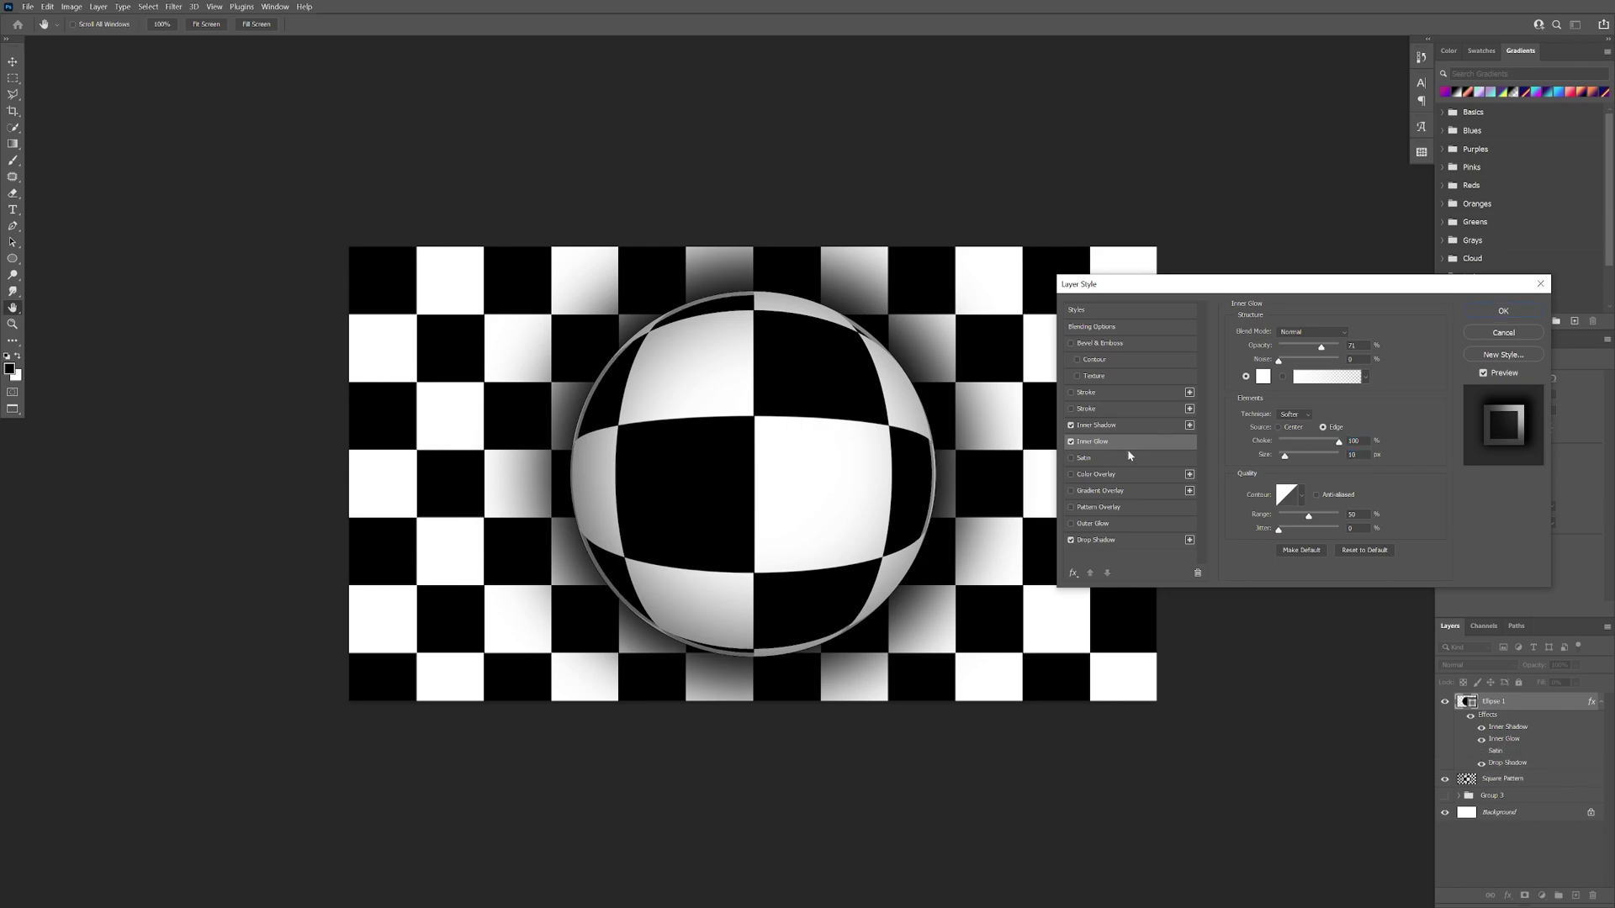
# - Add a light grey Satin effect to the circle at about 29% opacity and a 90° angle, with reduced size and a multi-peak contour
pyautogui.click(1099, 461)
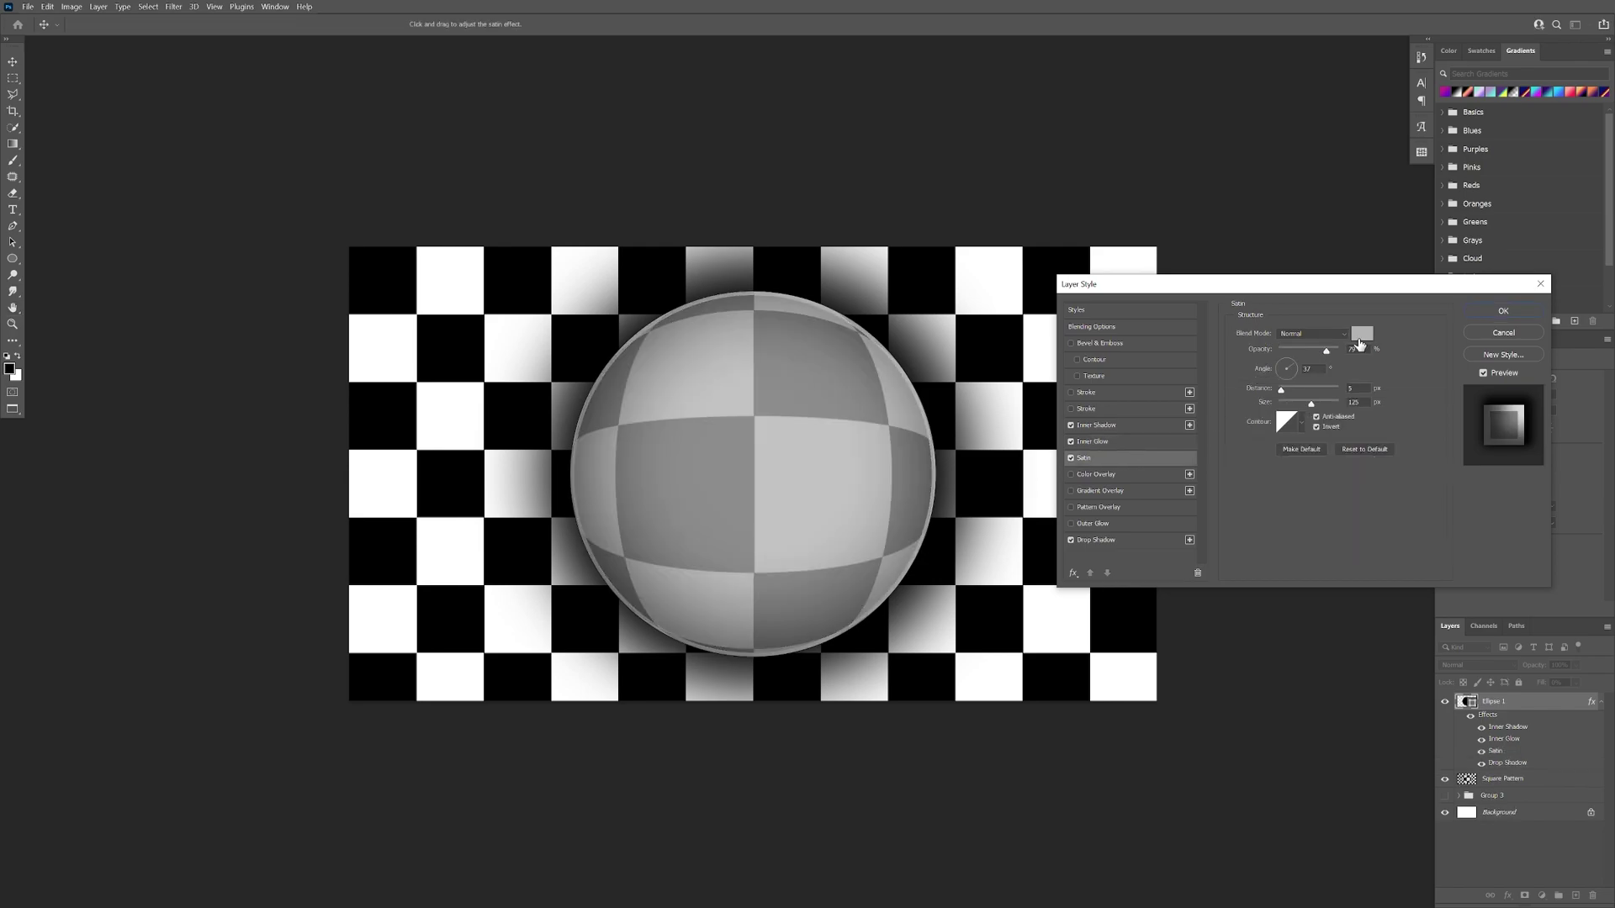
pyautogui.moveTo(1327, 349); pyautogui.dragTo(1297, 352)
pyautogui.click(1289, 365)
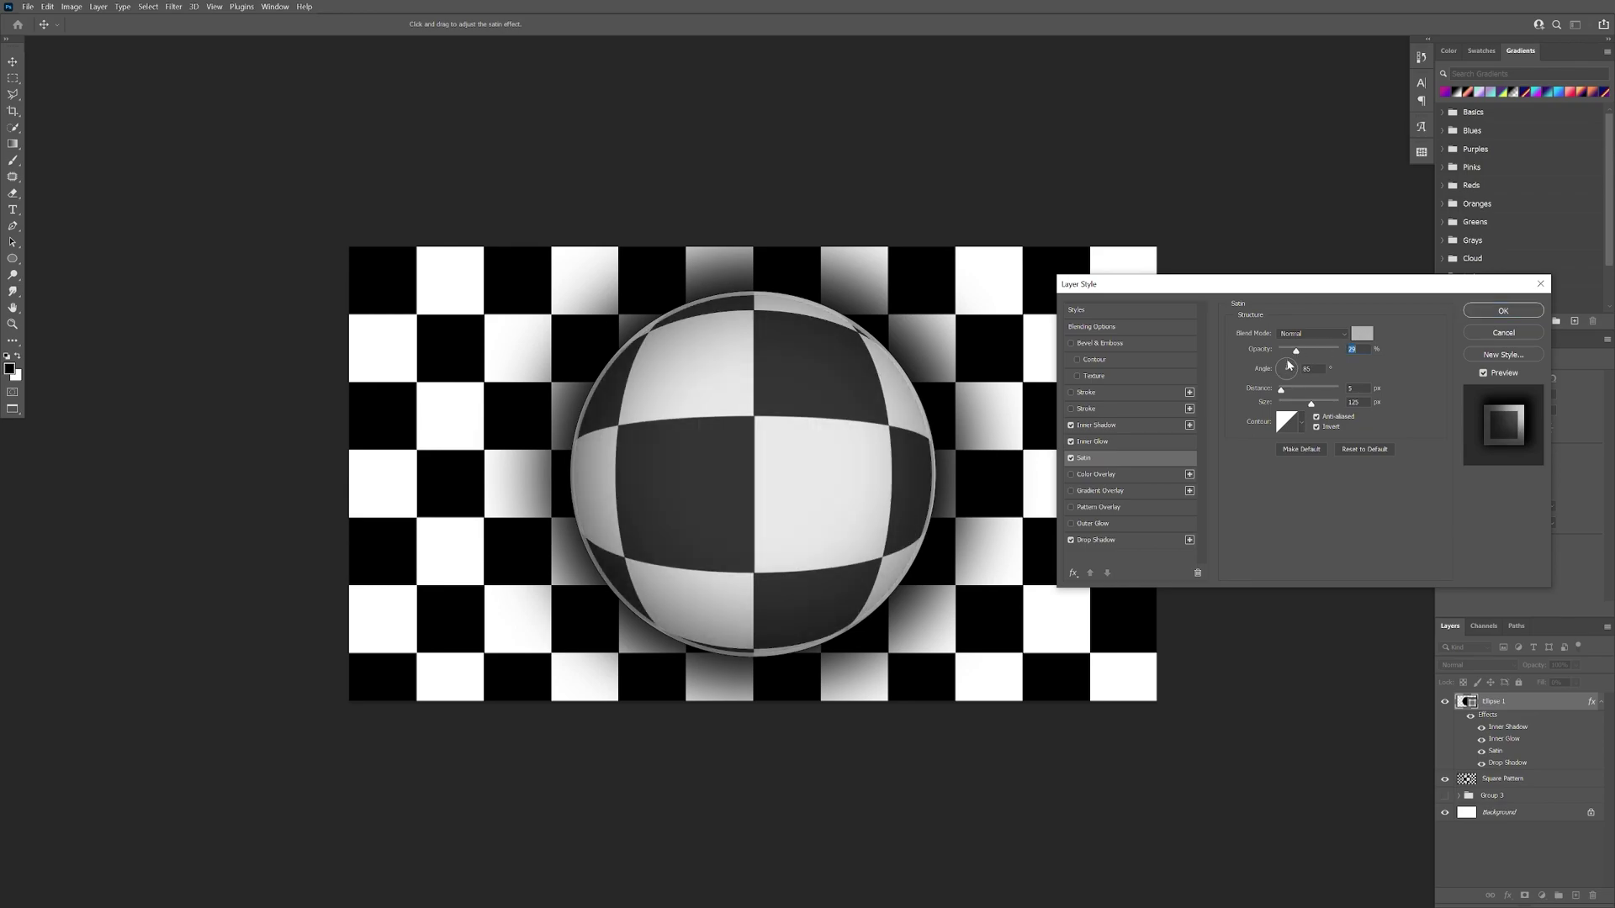
pyautogui.press('Tab')
pyautogui.moveTo(1307, 403)
pyautogui.mouseDown()
pyautogui.moveTo(1349, 404)
pyautogui.moveTo(1306, 406)
pyautogui.mouseUp()
pyautogui.click(1301, 425)
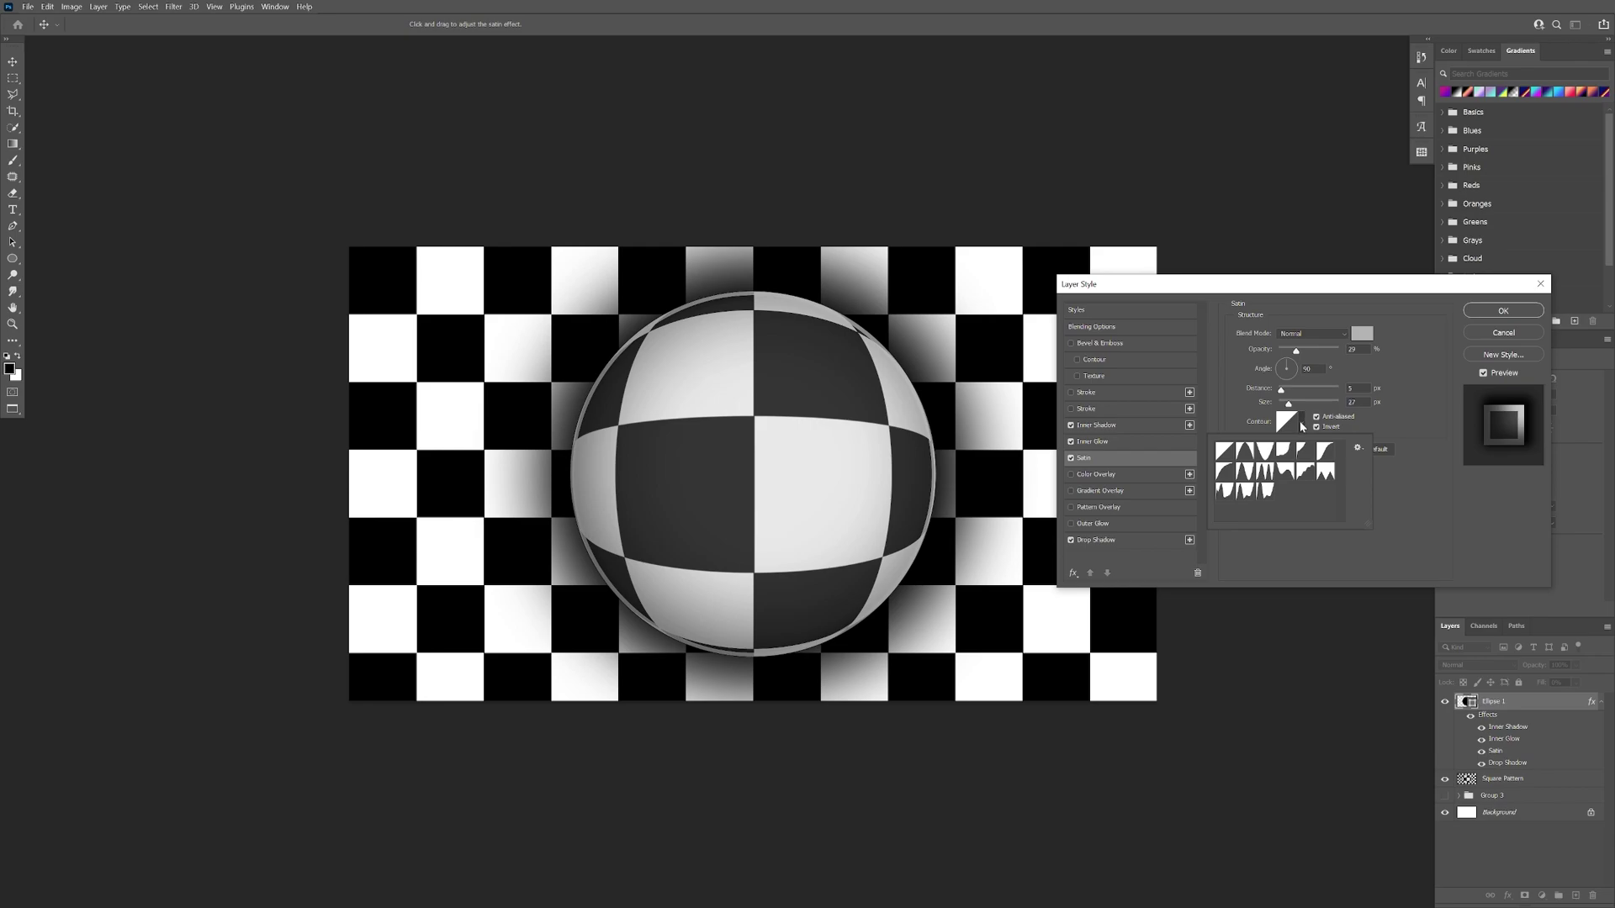
pyautogui.click(1245, 472)
# - Add a linear Multiply Gradient Overlay at about 66% opacity, lightening toward the sphere's lower left, and apply the layer style
pyautogui.click(1114, 489)
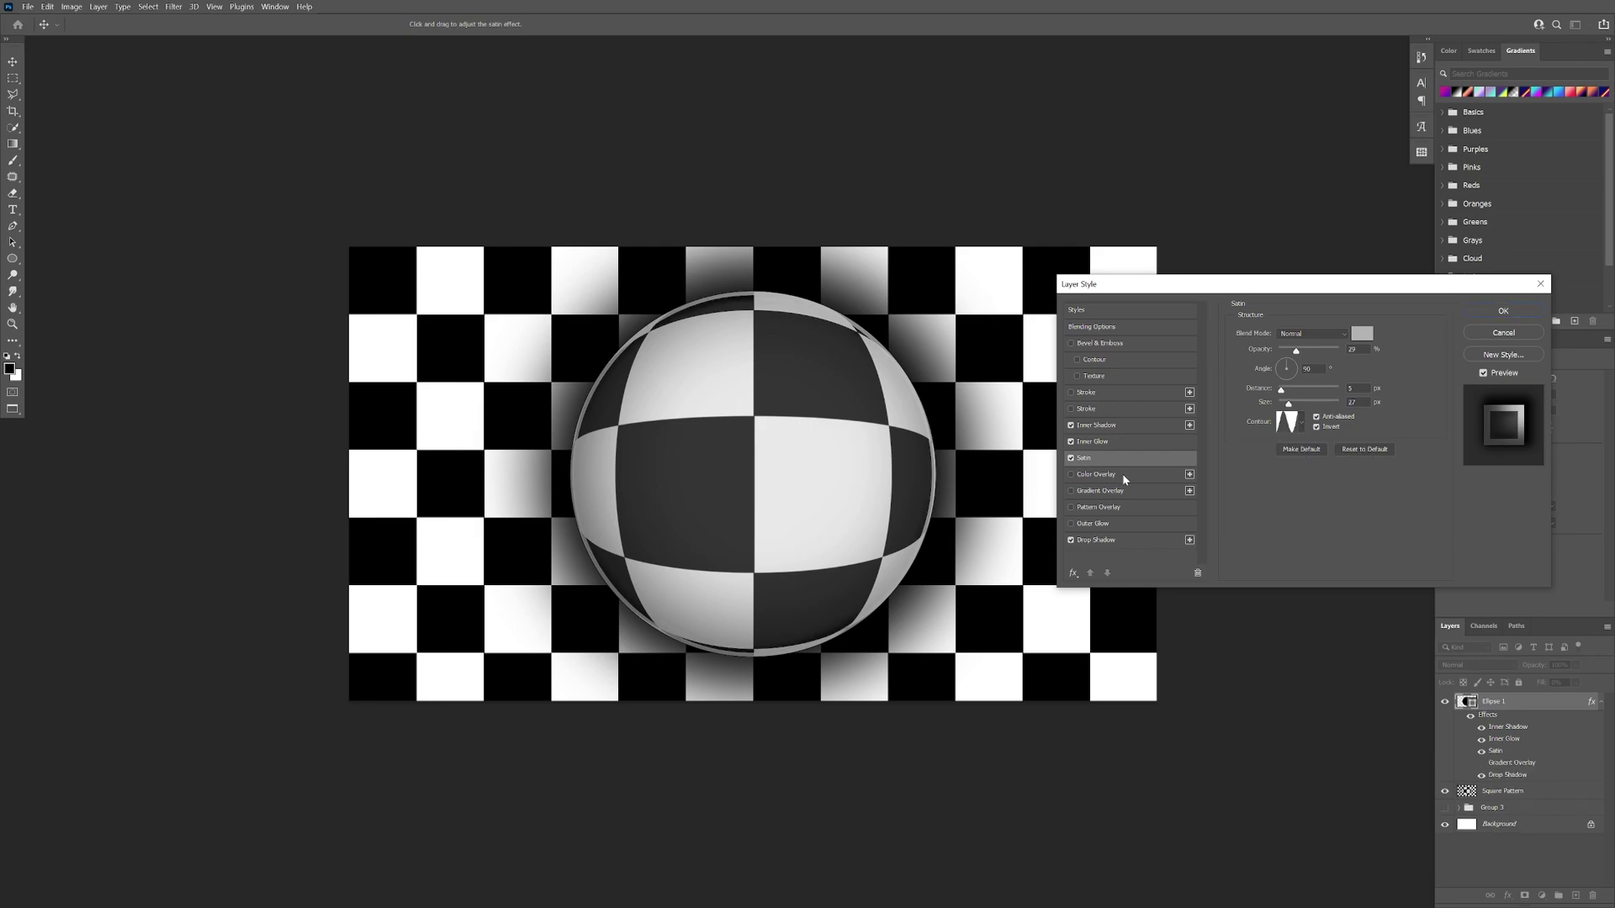
pyautogui.click(1108, 494)
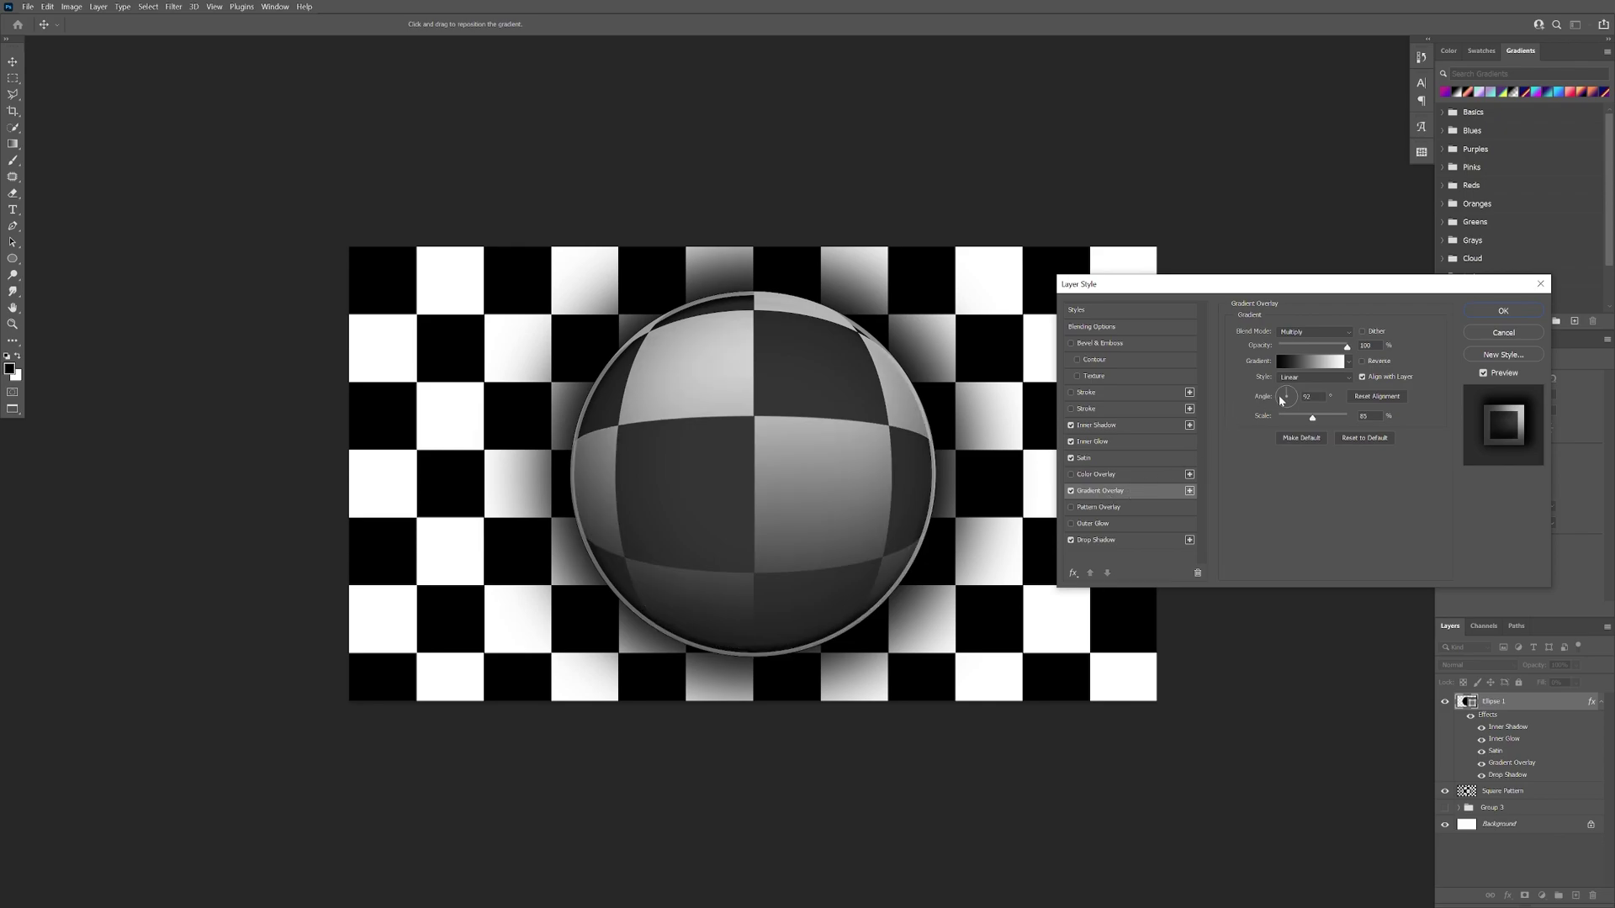
pyautogui.moveTo(1279, 397); pyautogui.dragTo(1279, 411)
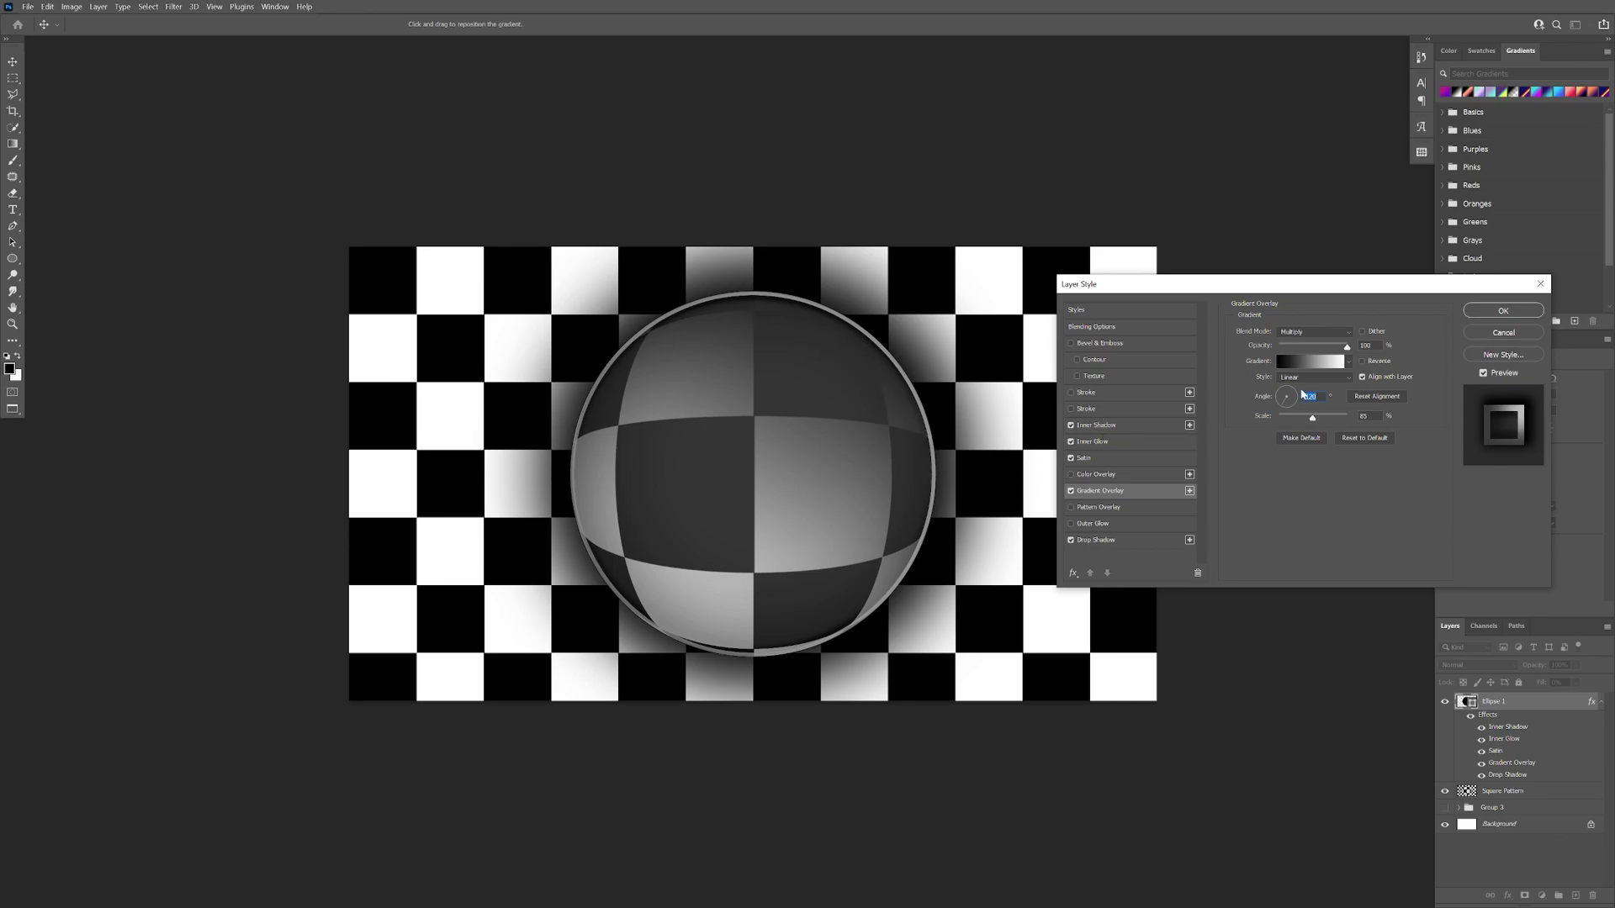
pyautogui.moveTo(1348, 349); pyautogui.dragTo(1326, 356)
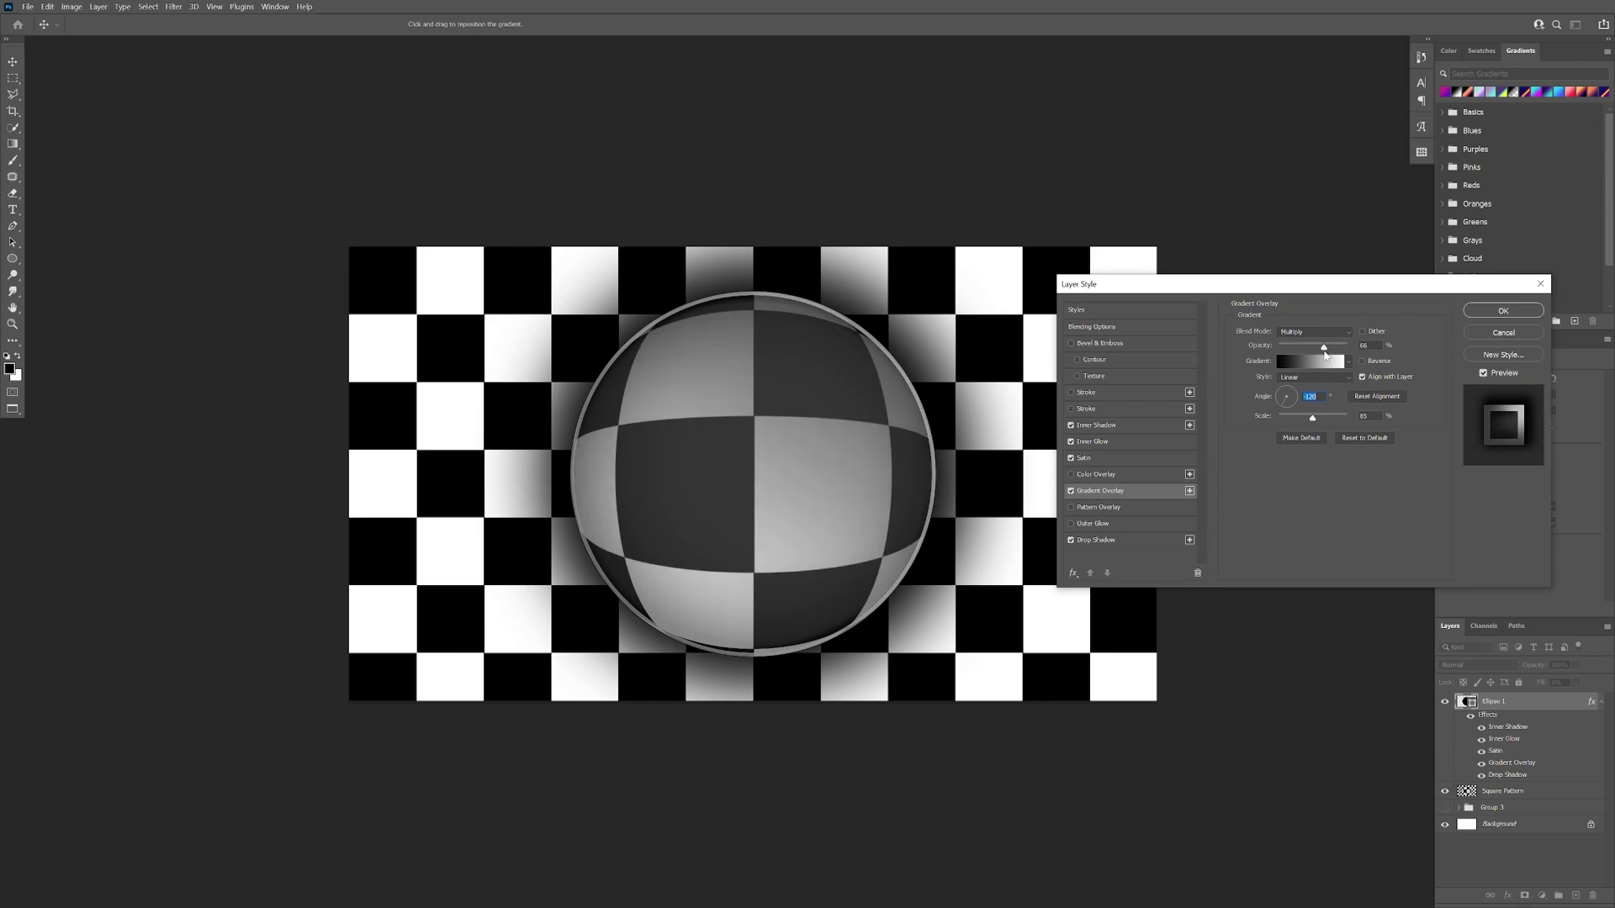
pyautogui.click(1502, 312)
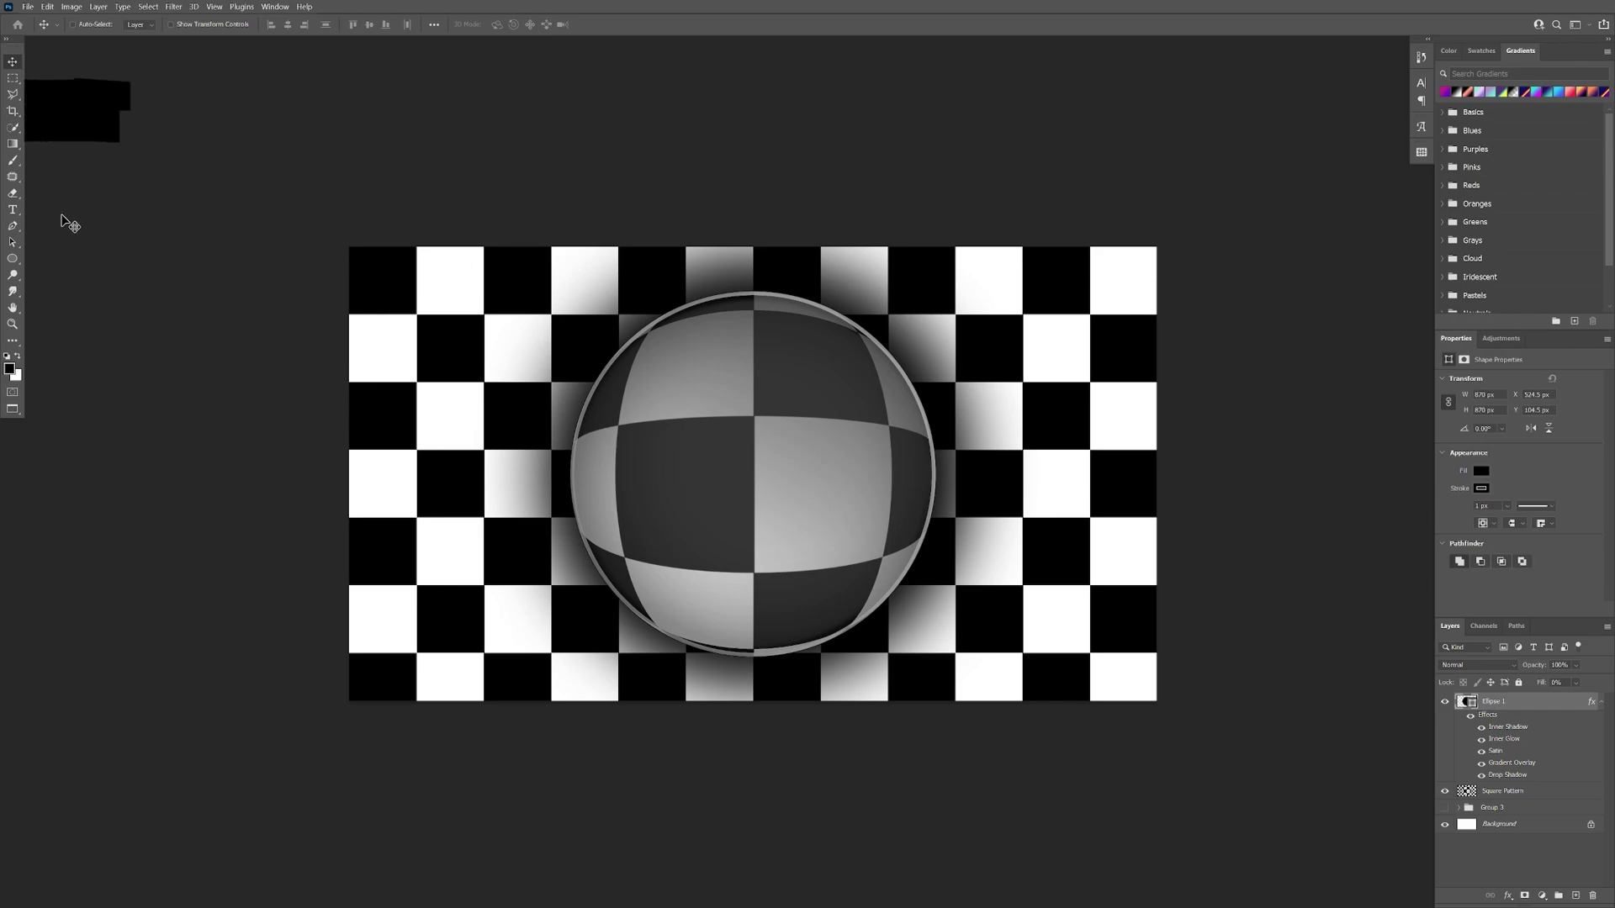
# - Draw a narrow upright ellipse about 98 × 254 px on the sphere, filled white and without a stroke
pyautogui.click(13, 258)
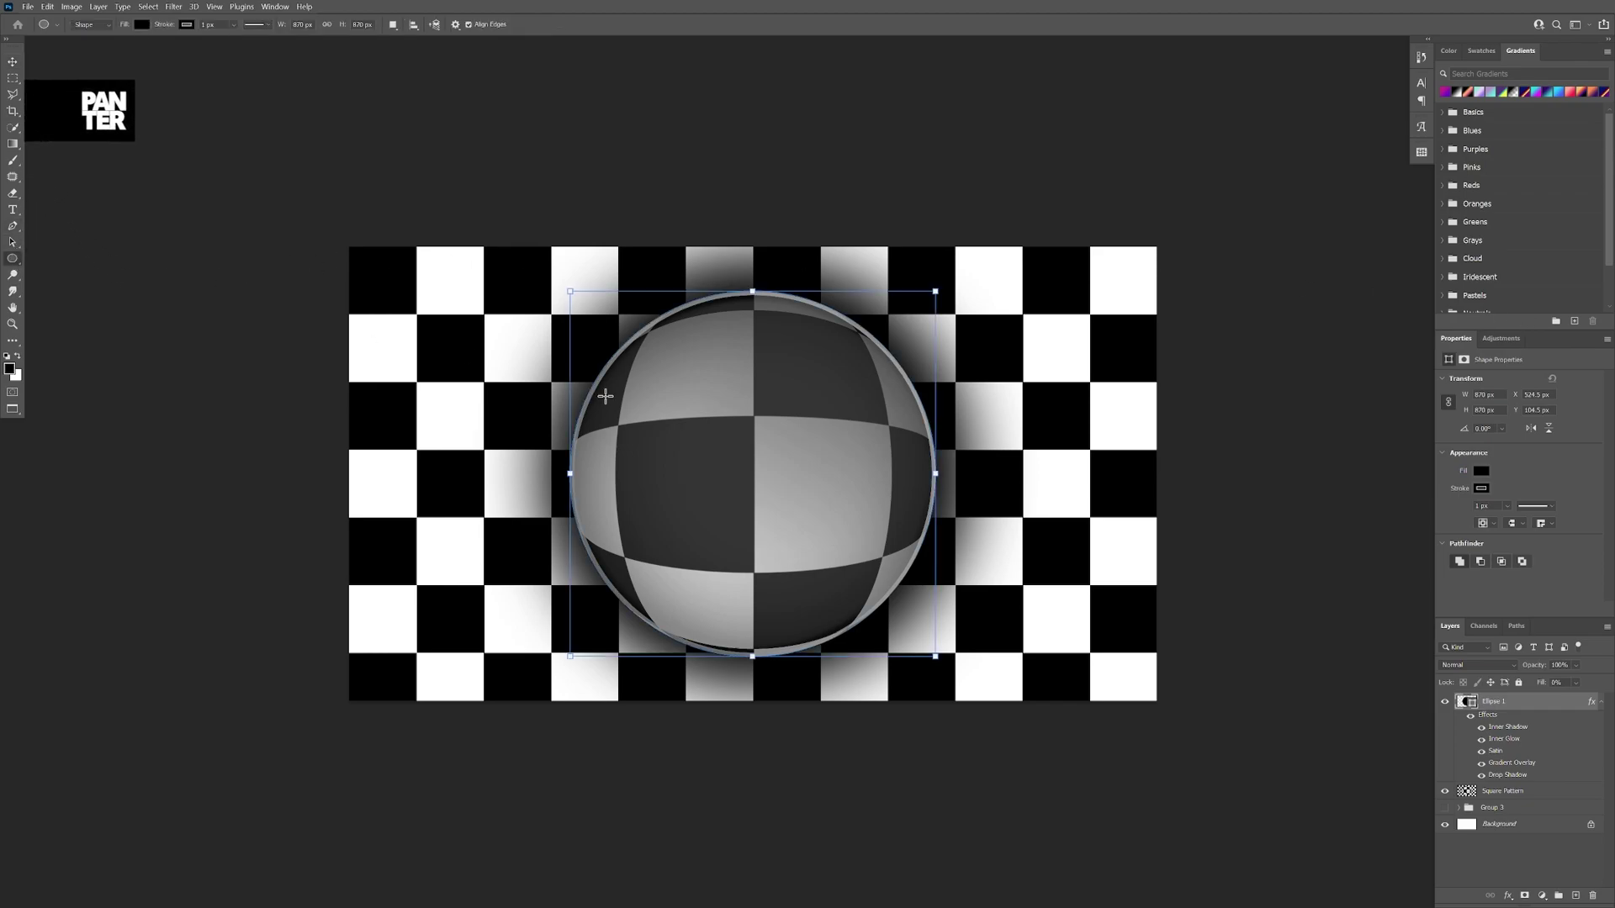
pyautogui.moveTo(760, 379); pyautogui.dragTo(801, 486)
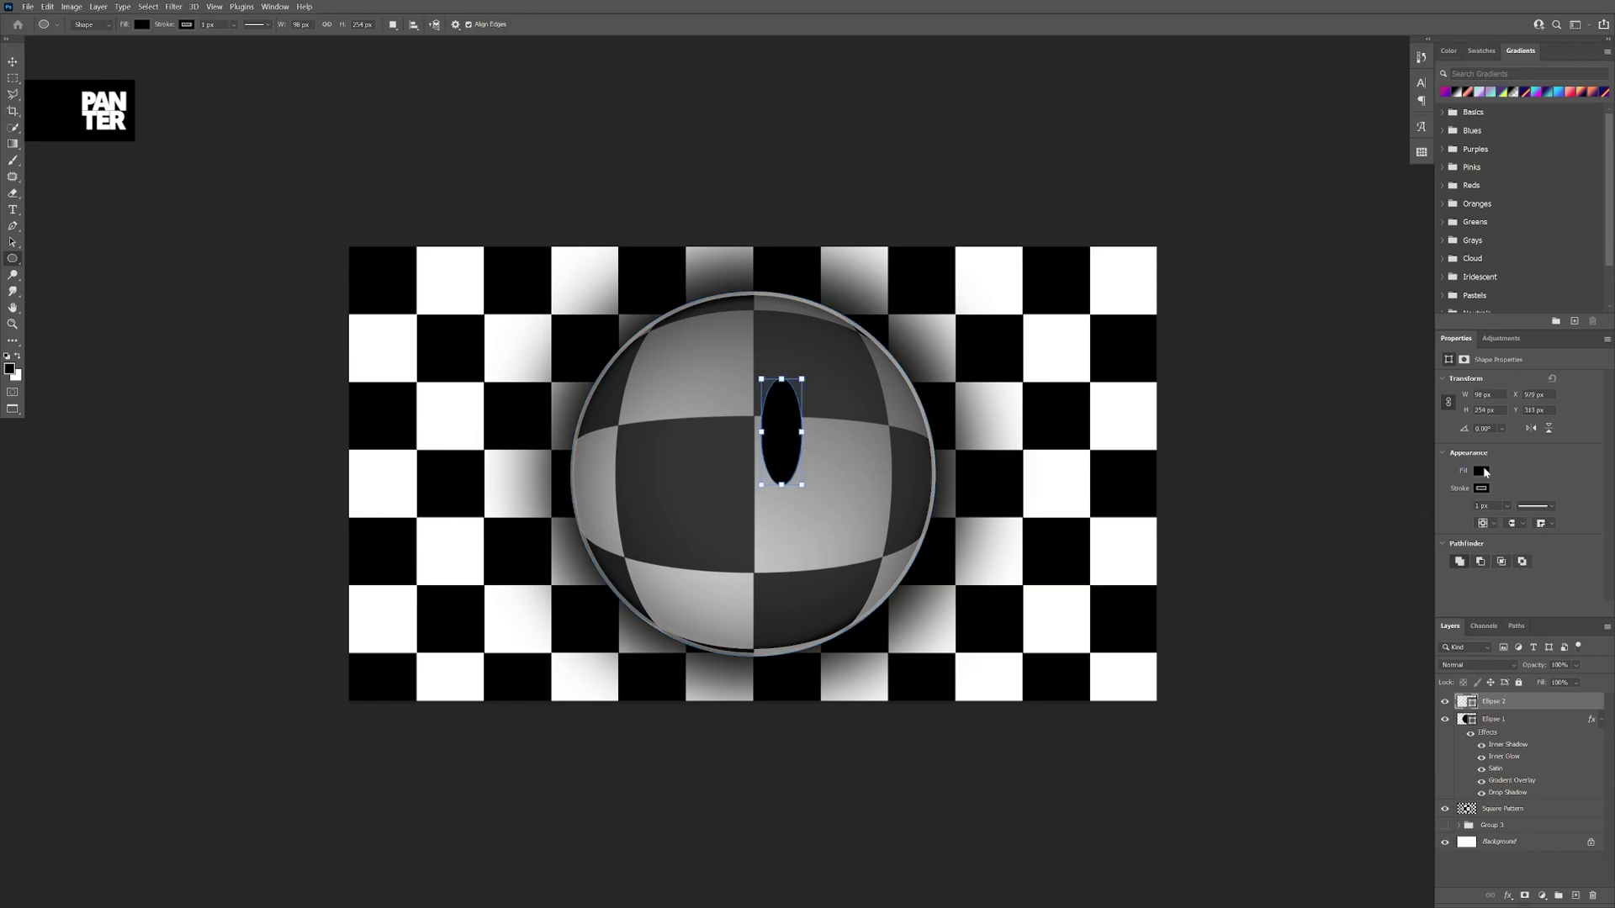
pyautogui.click(1482, 472)
pyautogui.click(1447, 536)
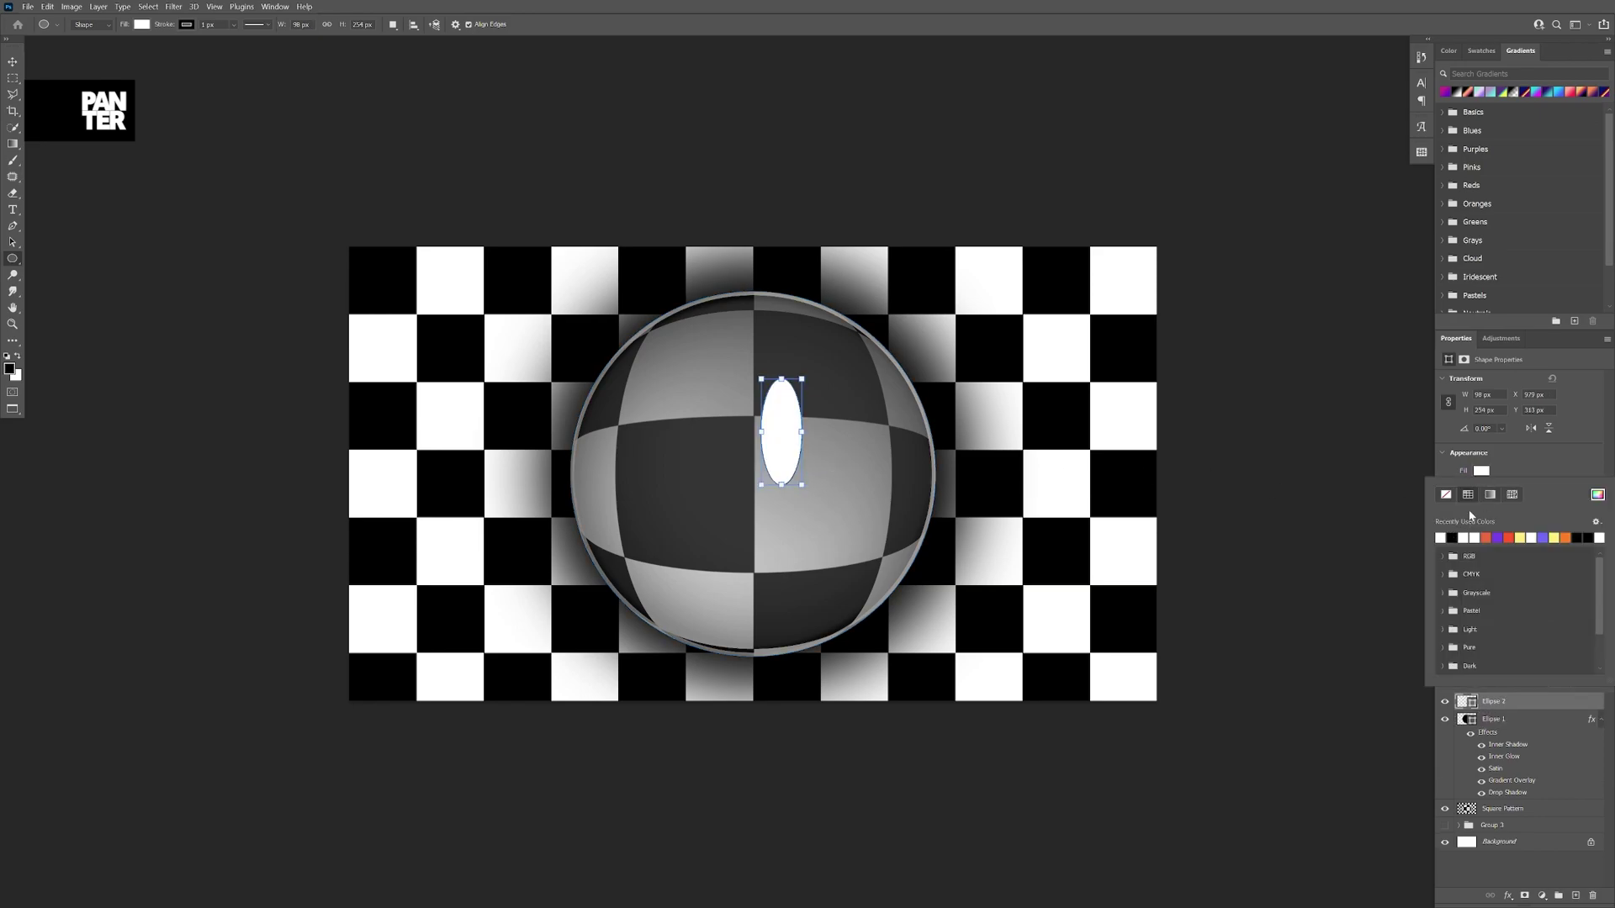
pyautogui.click(1483, 490)
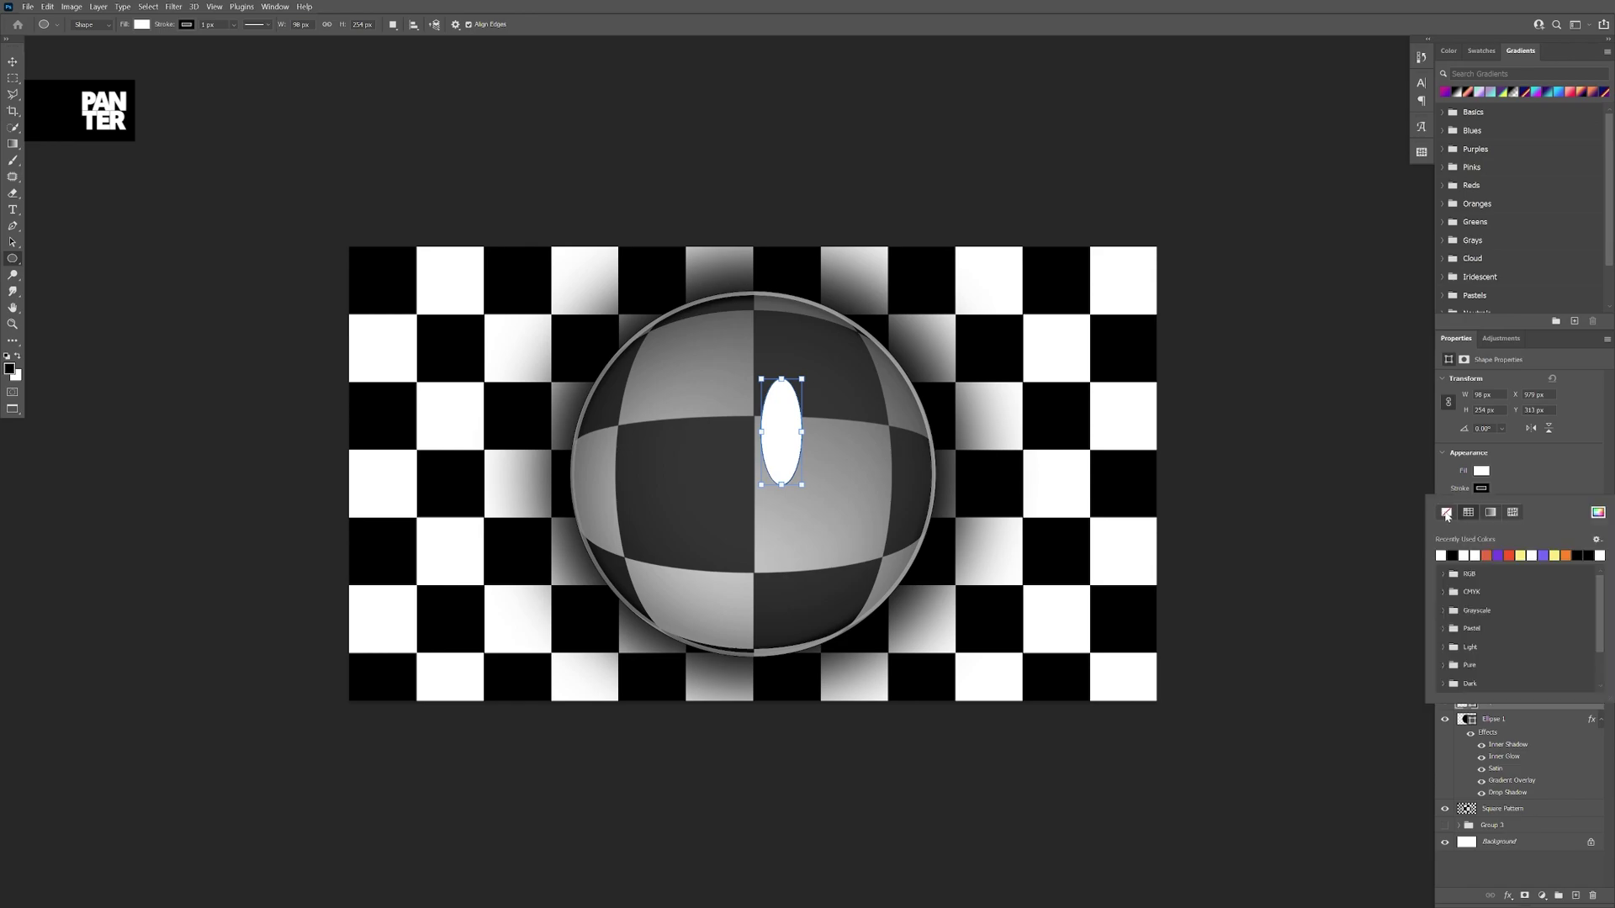
pyautogui.click(1446, 513)
pyautogui.click(1543, 460)
# - Rotate the white ellipse about 32° counter-clockwise and place it near the sphere's upper-right edge as a highlight
pyautogui.moveTo(806, 372); pyautogui.dragTo(771, 368)
pyautogui.press('v')
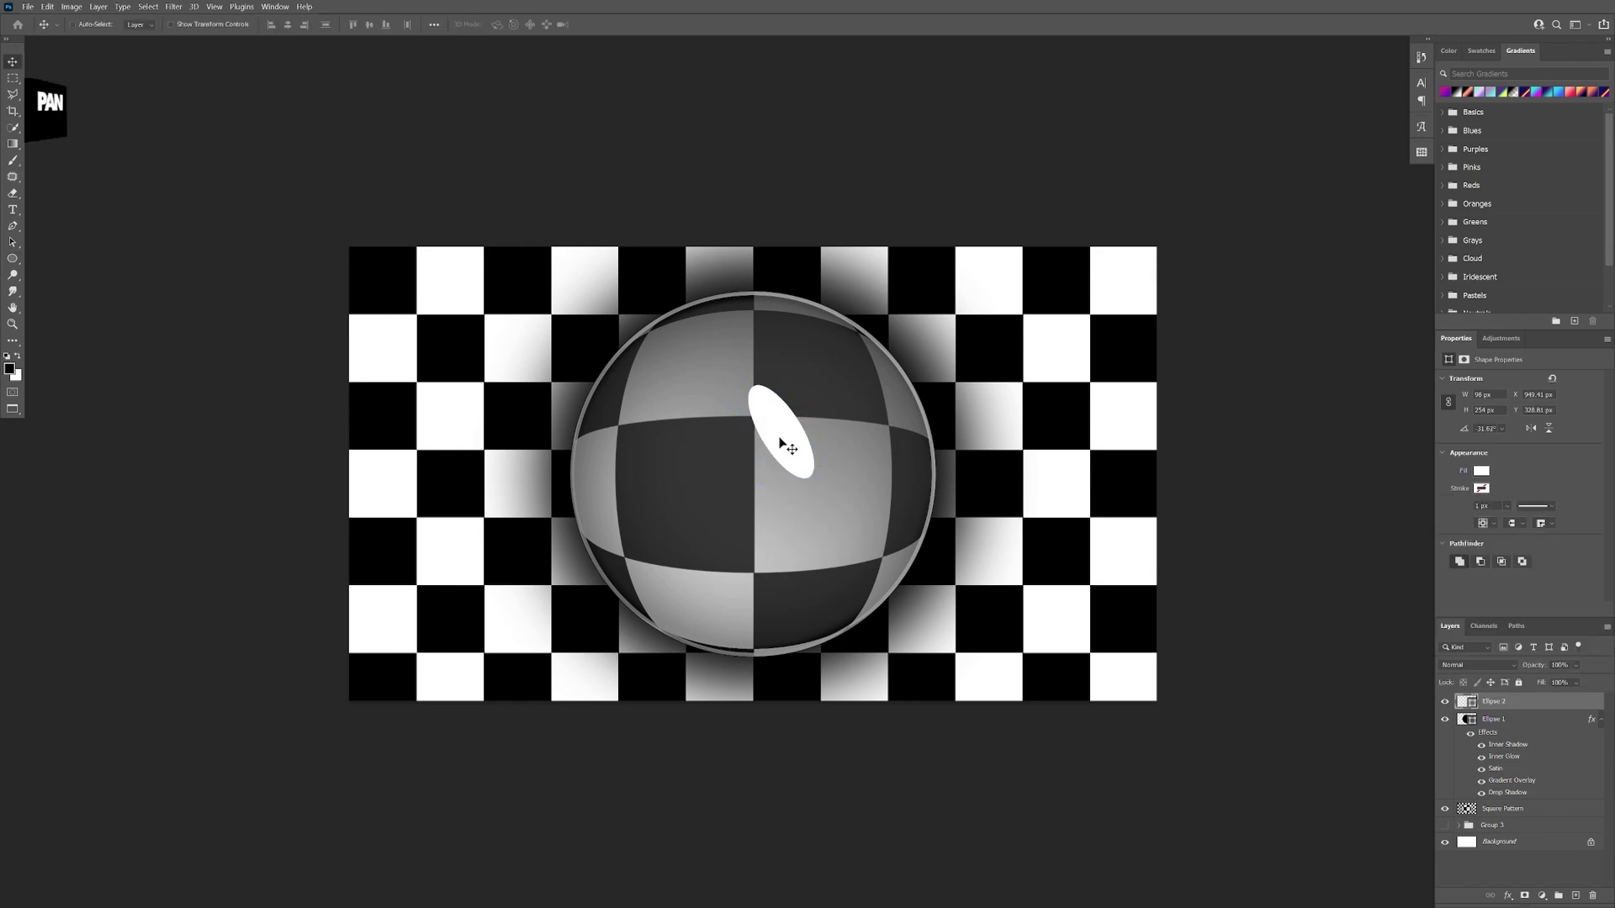
pyautogui.moveTo(778, 441); pyautogui.dragTo(811, 326)
pyautogui.hotkey('ctrl', 't')
pyautogui.press('Return')
# - Duplicate the highlight ellipse and shrink the copy, placing it just to the left of the larger highlight
pyautogui.hotkey('ctrl', 't')
pyautogui.press('Return')
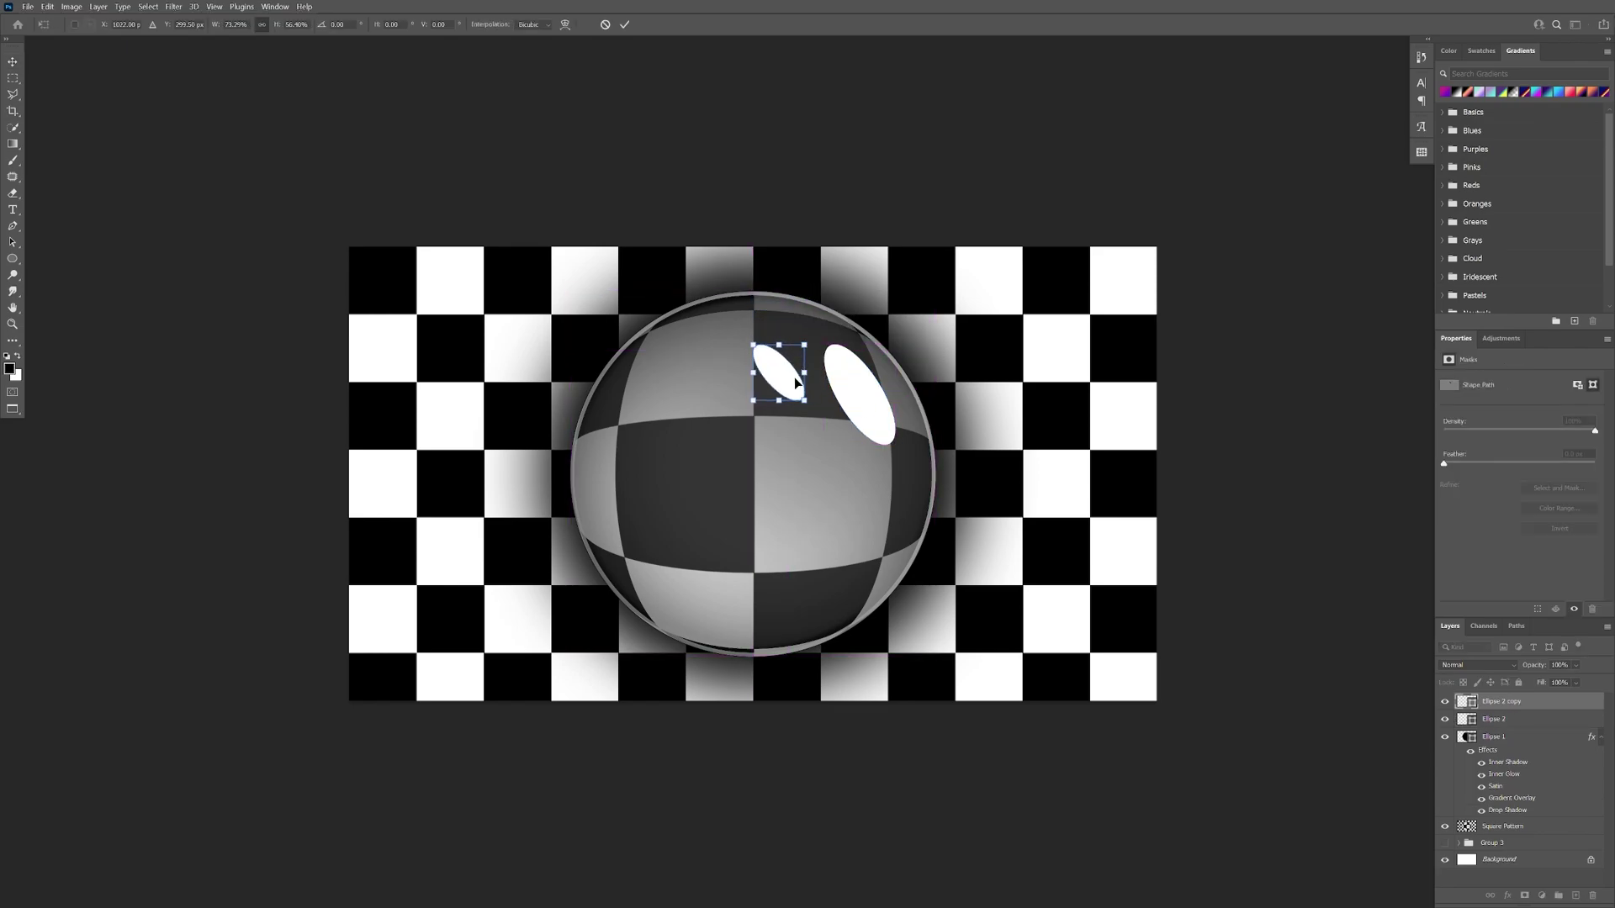
# - Lower the opacity of both highlight ellipse layers to about 80%
pyautogui.hotkey('ctrl', '-')
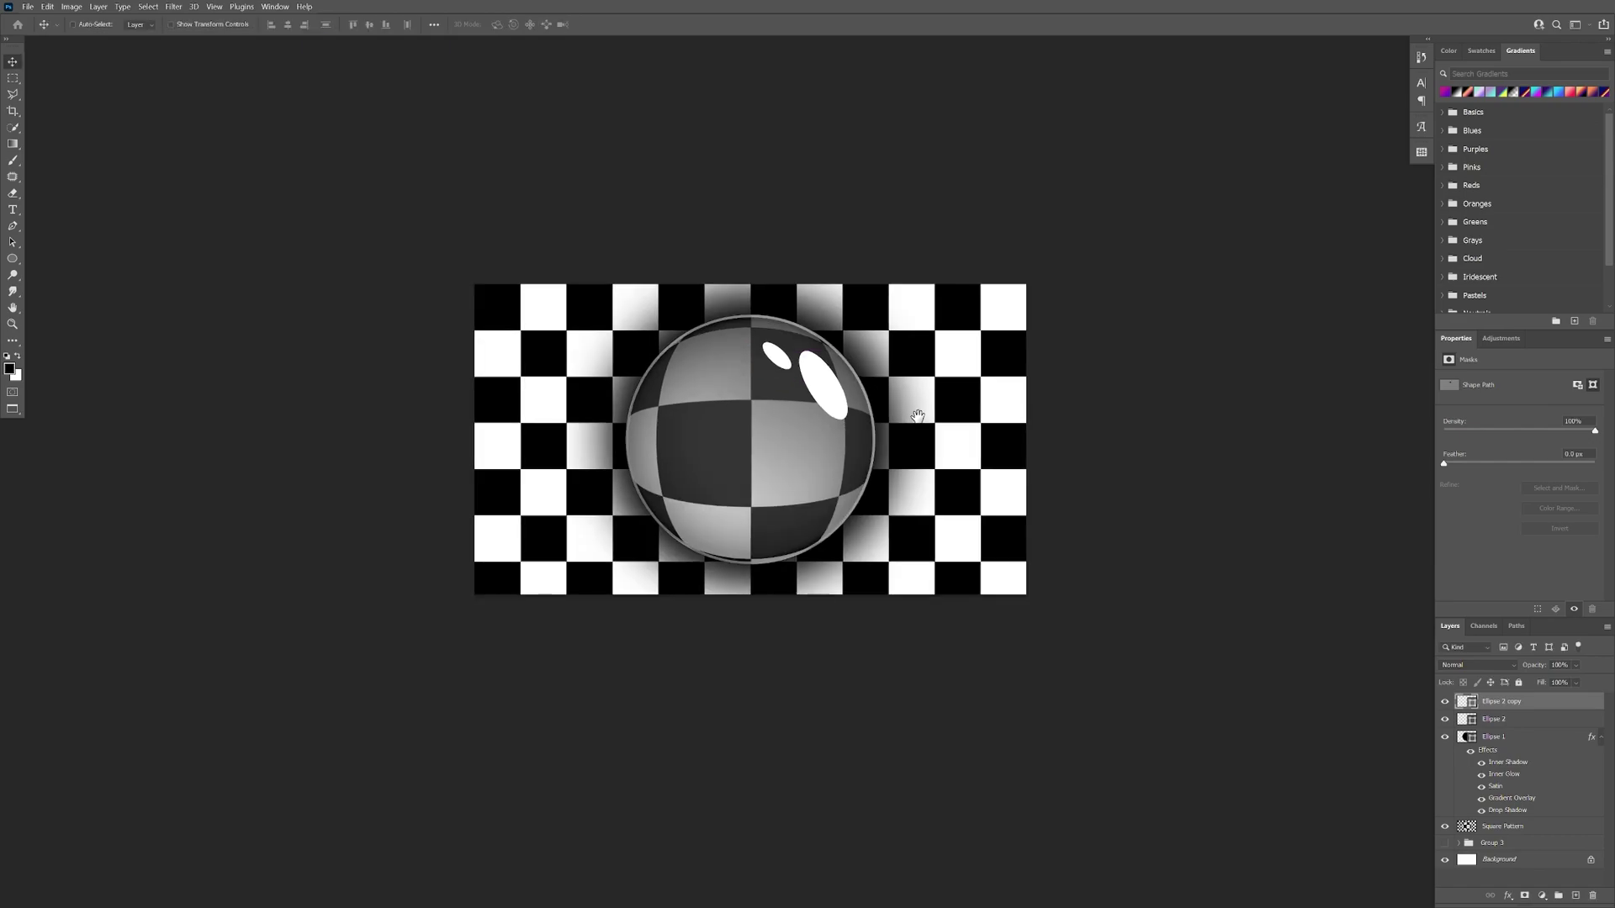
pyautogui.keyDown('shift'); pyautogui.click(1501, 720); pyautogui.keyUp('shift')
pyautogui.click(1576, 667)
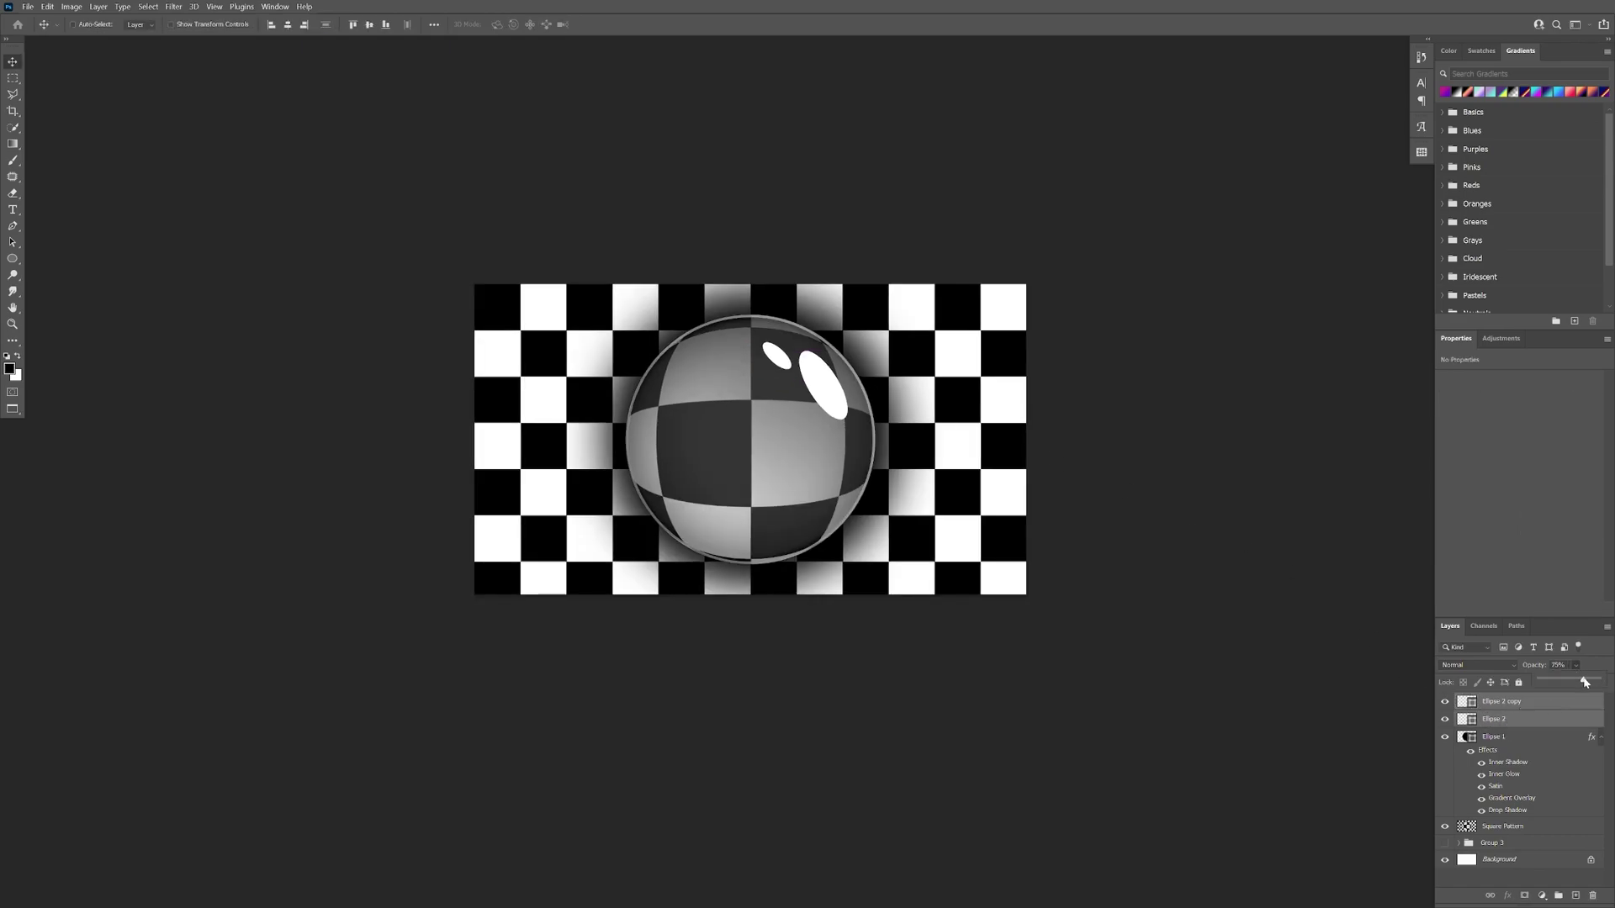
pyautogui.moveTo(1584, 682); pyautogui.dragTo(1577, 682)
pyautogui.scroll(-4, 1147, 547)
pyautogui.moveTo(1002, 499); pyautogui.dragTo(915, 475)
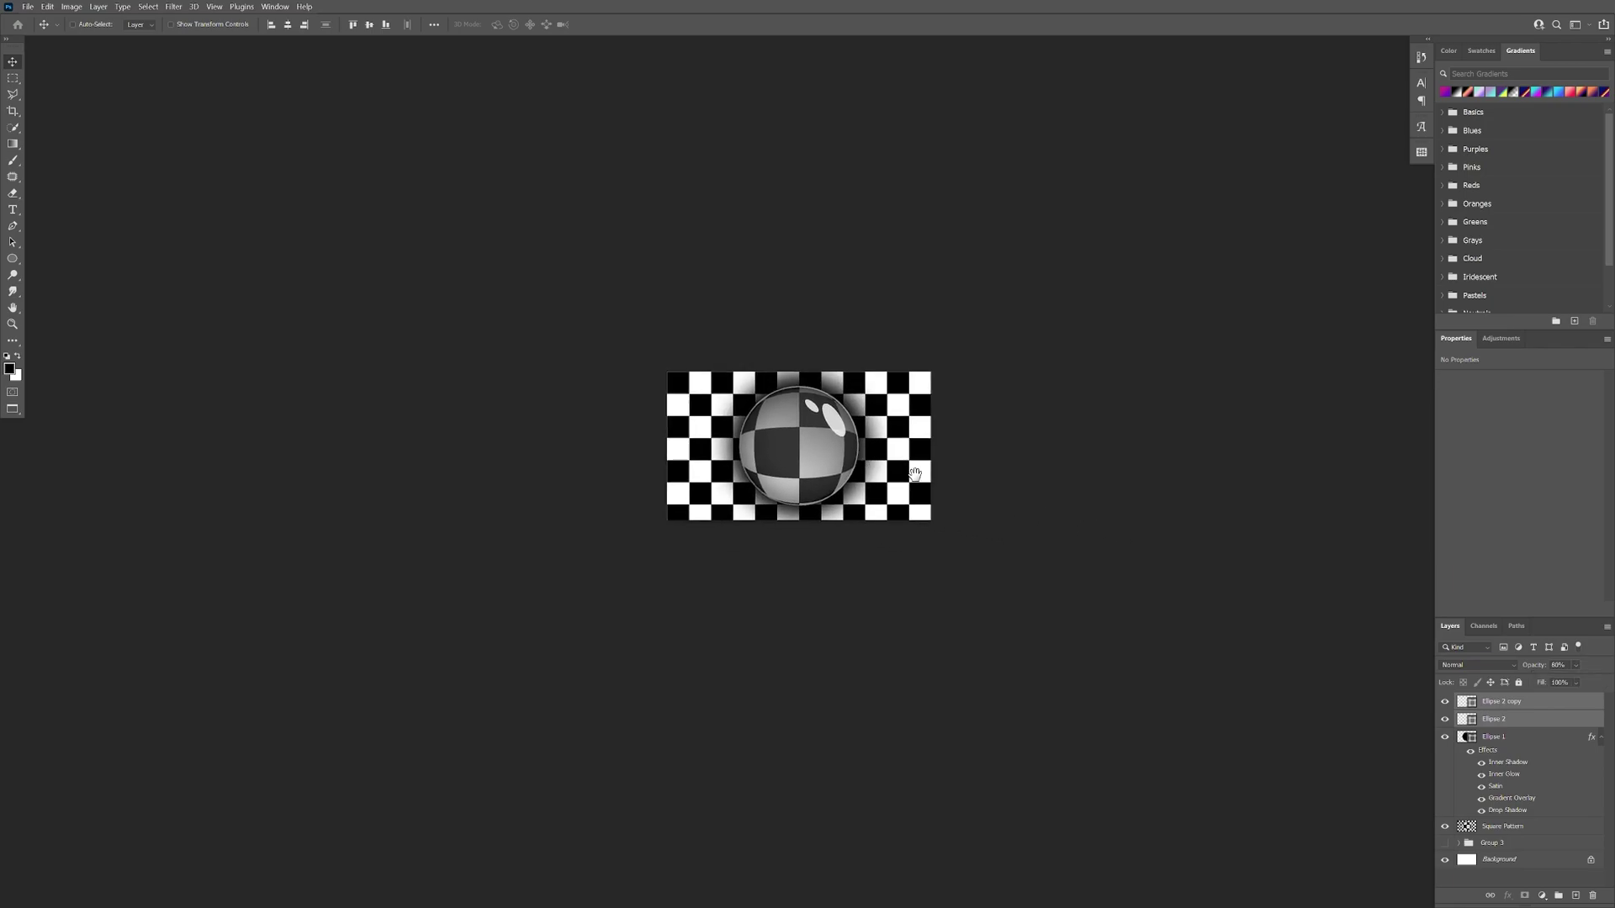
pyautogui.scroll(3, 764, 424)
pyautogui.moveTo(1101, 533); pyautogui.dragTo(1063, 533)
pyautogui.scroll(1, 1095, 521)
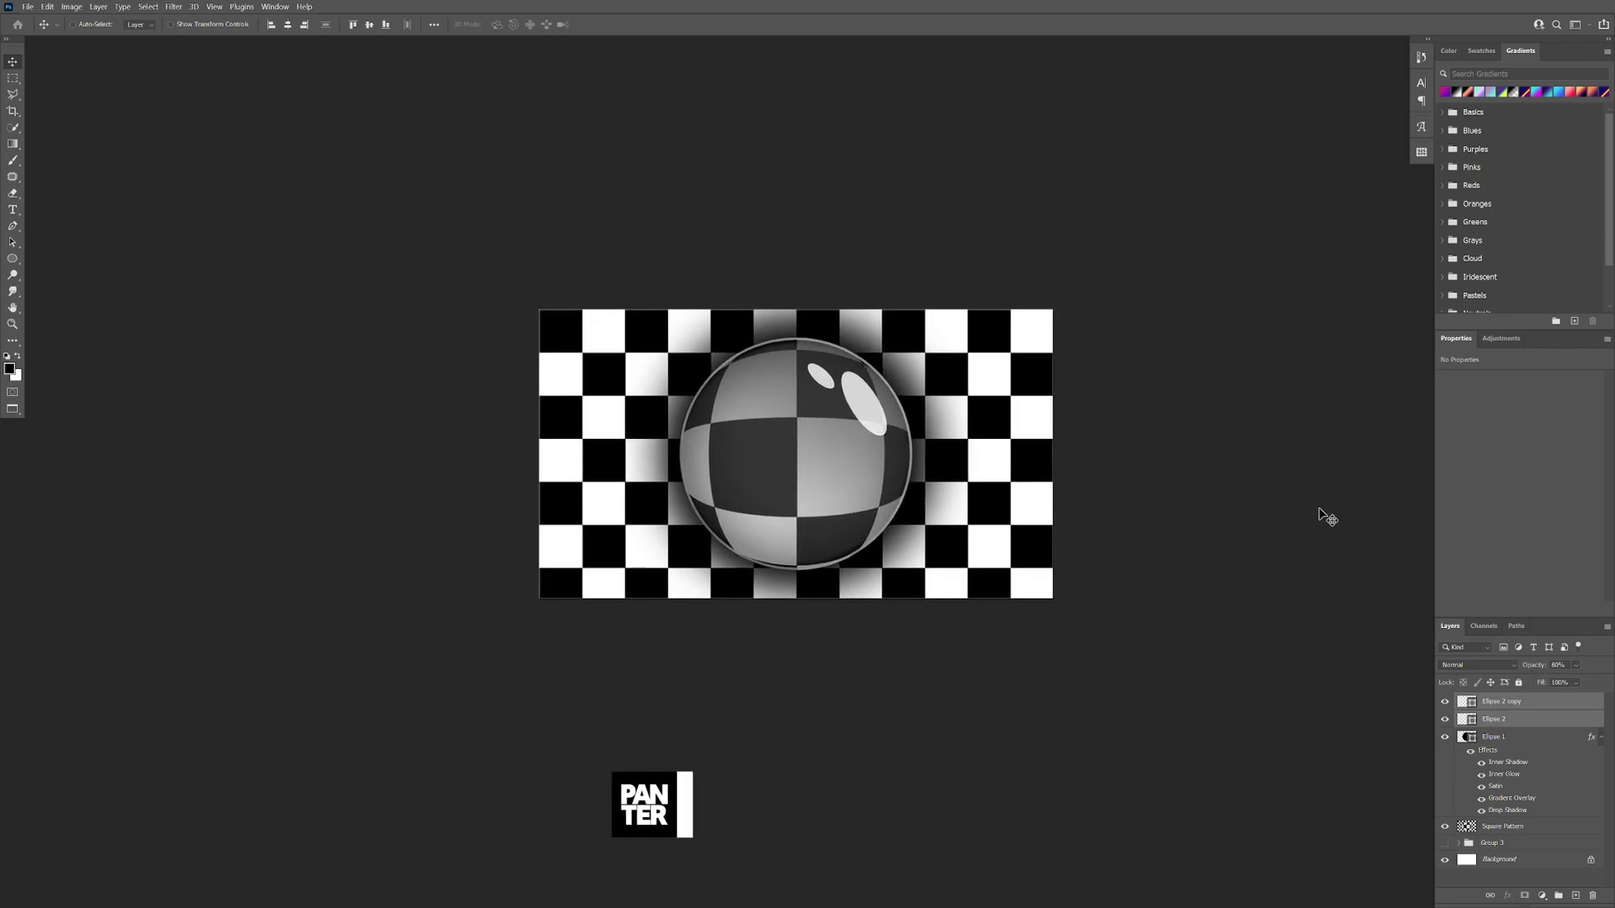